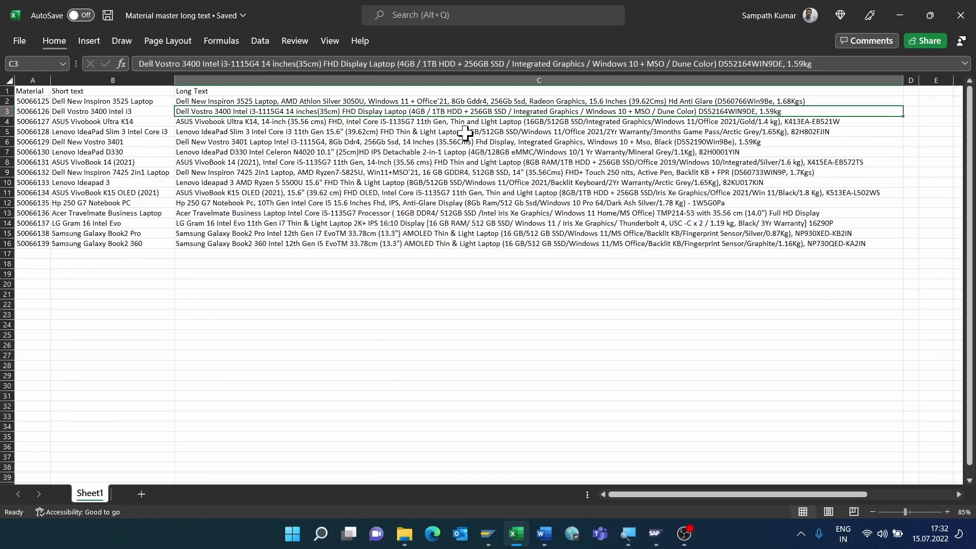
# Switch from the Excel workbook to the SAP Change Purchase order text editor.
pyautogui.hotkey('alt', 'Tab')
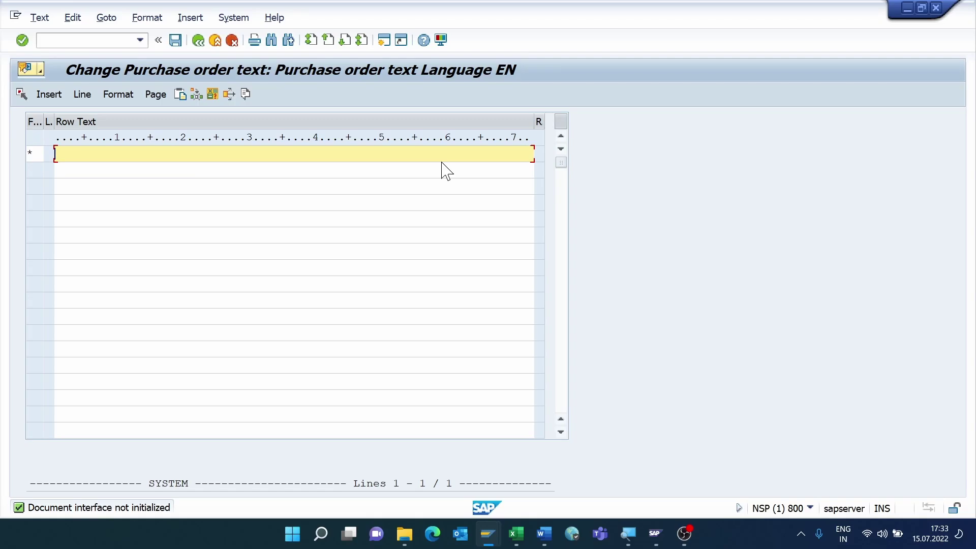
# Return from SAP to the Material master long text Excel workbook.
pyautogui.hotkey('alt', 'Tab')
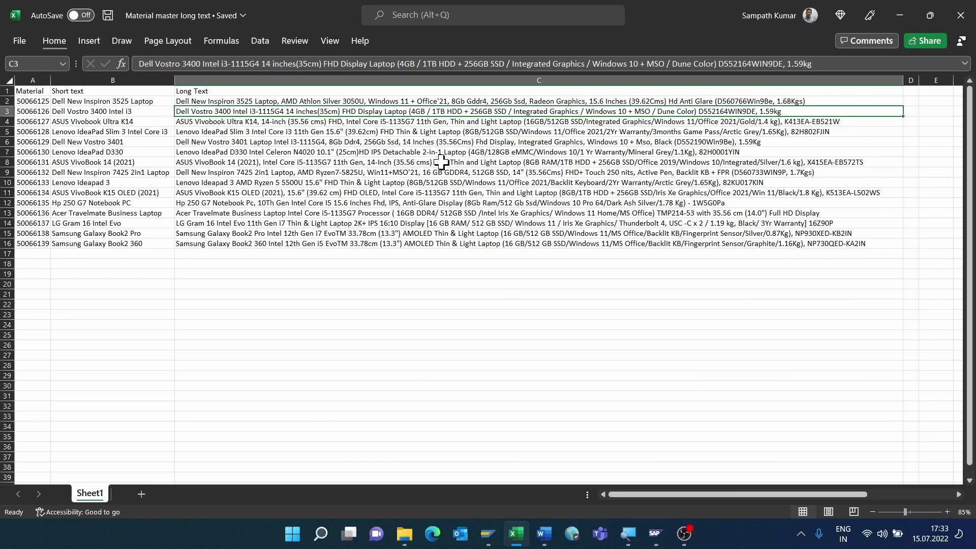
# From blank Book3, import Sheet1 of the Material master long text workbook into Power Query.
pyautogui.click(960, 15)
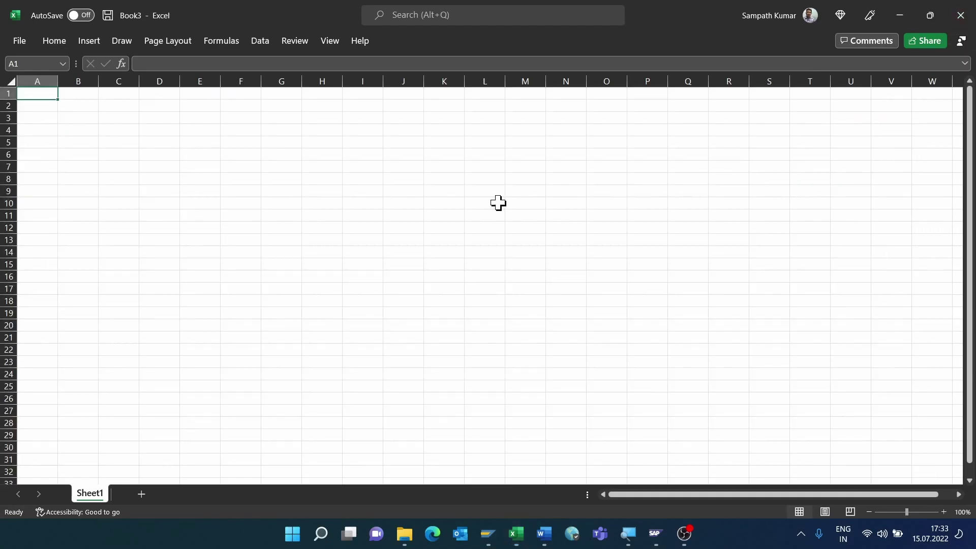
pyautogui.click(259, 40)
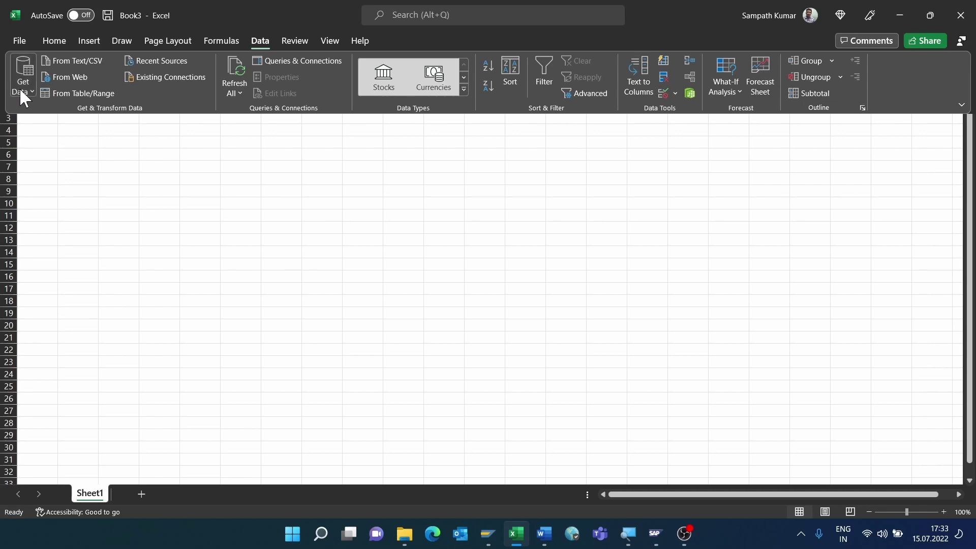
pyautogui.click(22, 89)
pyautogui.moveTo(80, 119)
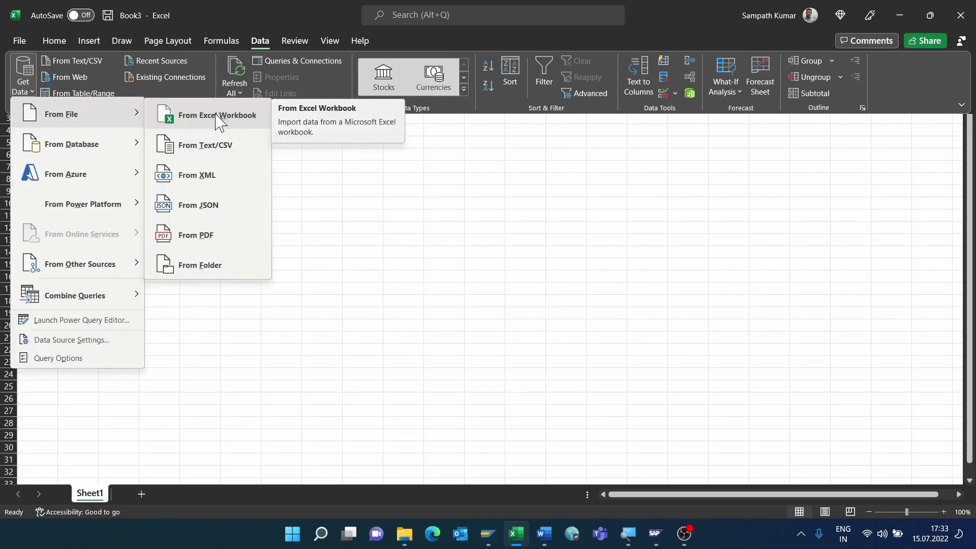
pyautogui.click(223, 120)
pyautogui.click(211, 103)
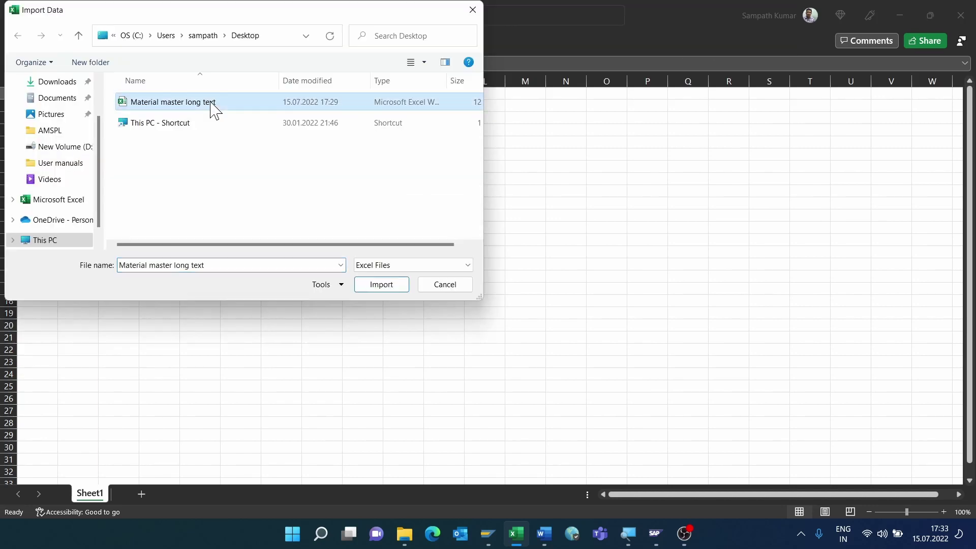
pyautogui.click(381, 284)
pyautogui.click(265, 161)
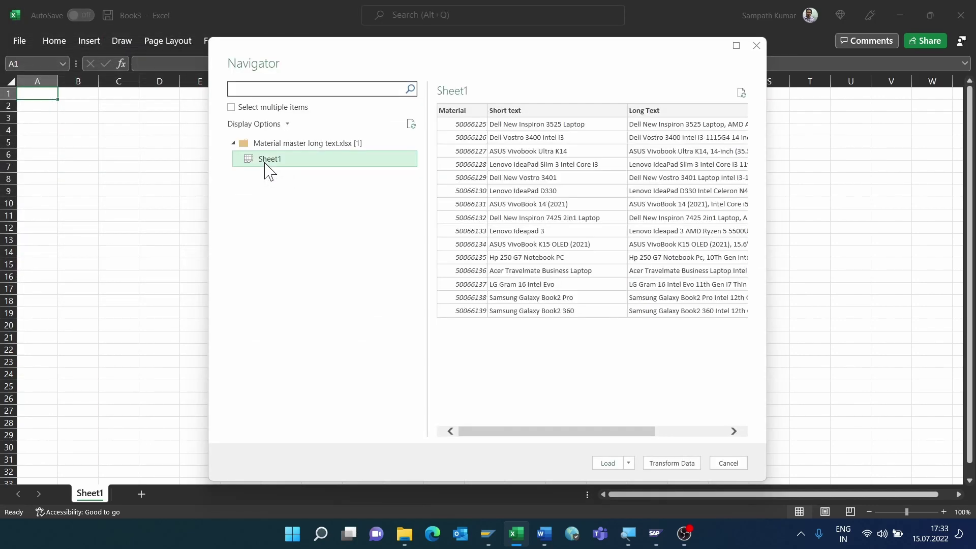
pyautogui.click(686, 464)
# Split Long Text every 72 characters into three columns and load it to sheet Sheet1 (2).
pyautogui.click(519, 175)
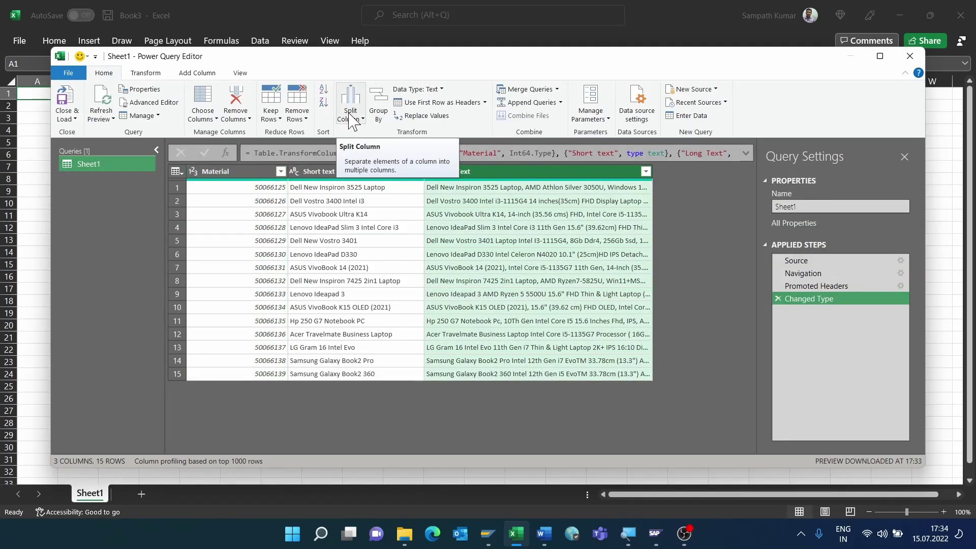
pyautogui.click(351, 121)
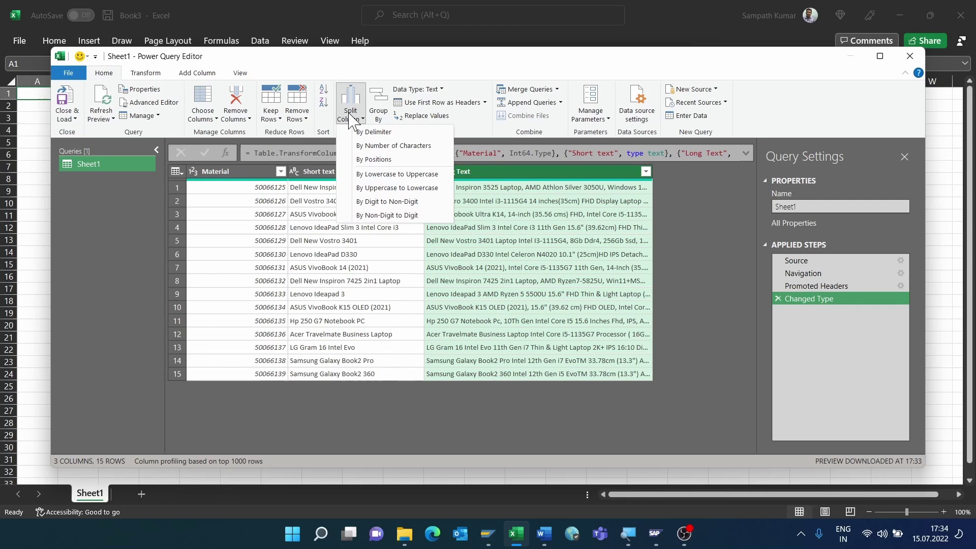
pyautogui.click(406, 146)
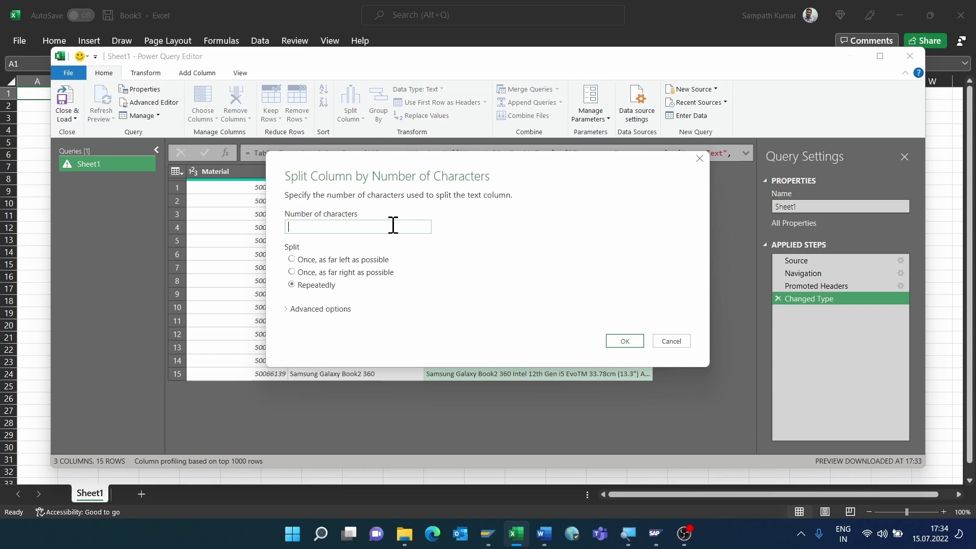
pyautogui.write('72')
pyautogui.click(324, 309)
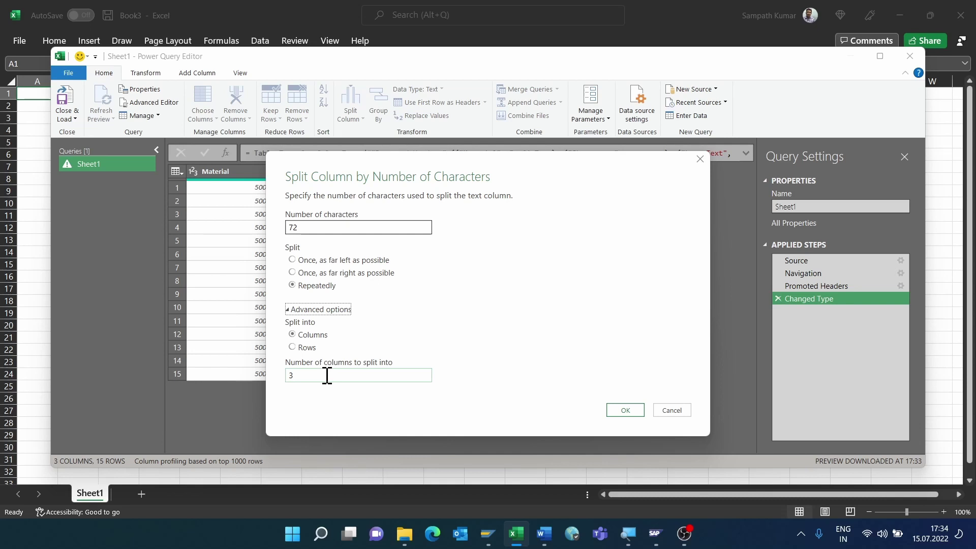
pyautogui.click(625, 411)
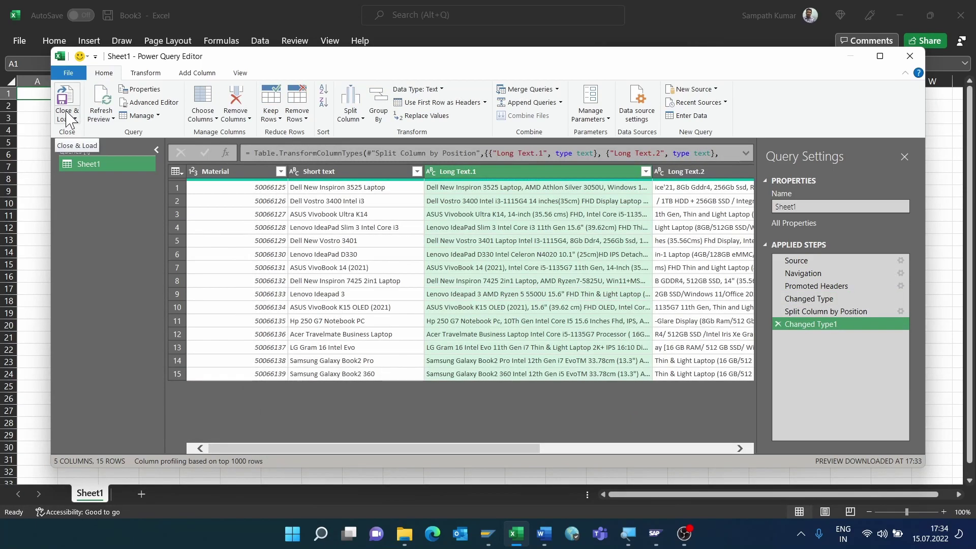
pyautogui.click(71, 118)
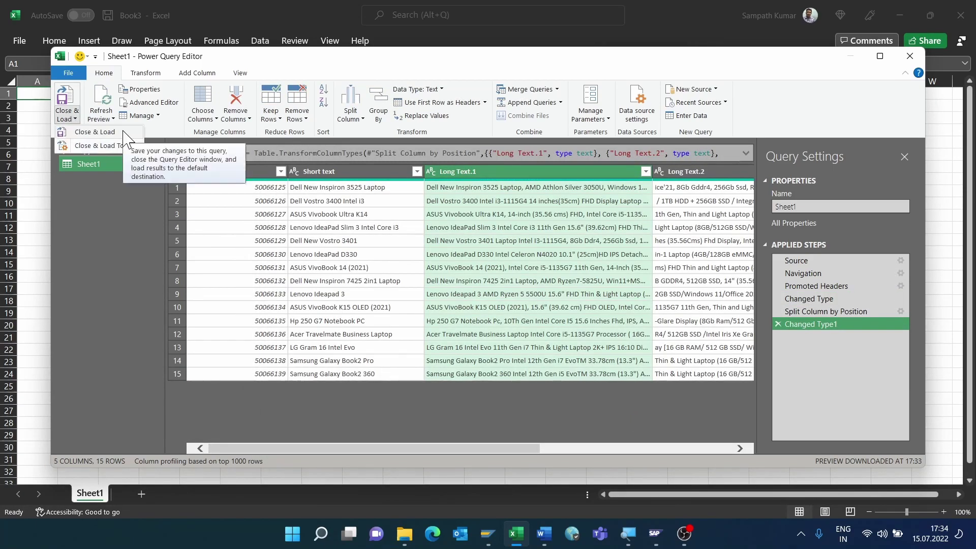
pyautogui.click(94, 131)
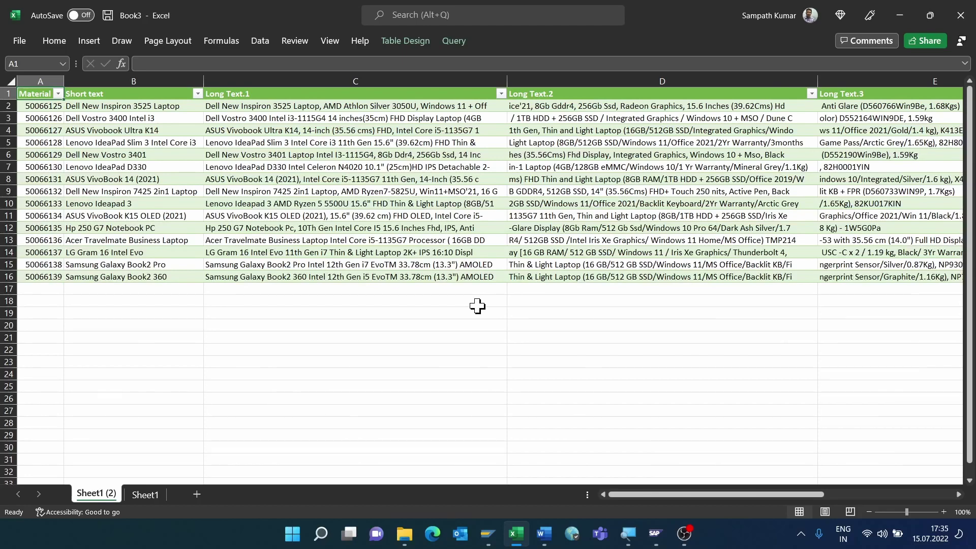
# Copy the loaded split table and paste it at D2 of the Material master long text sheet.
pyautogui.click(441, 107)
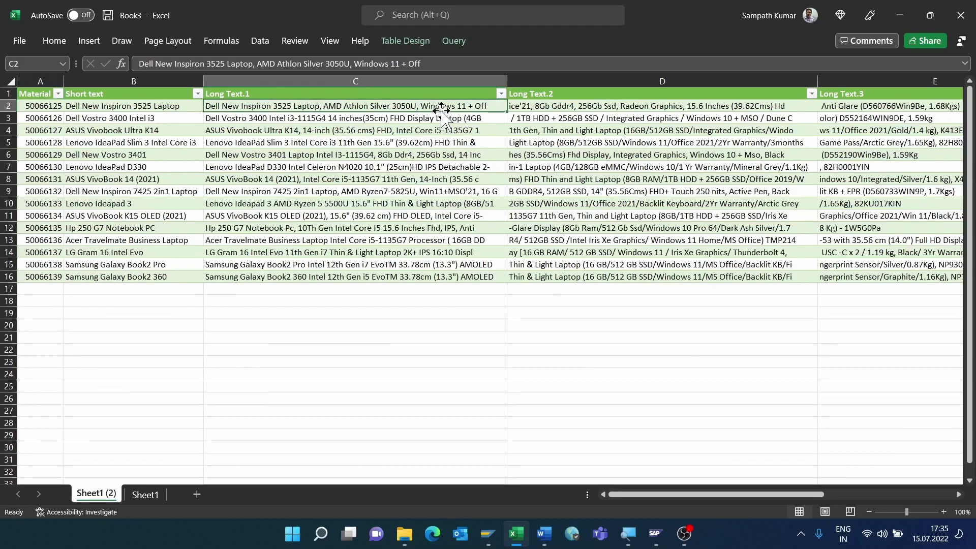
pyautogui.hotkey('ctrl', 'a')
pyautogui.hotkey('ctrl', 'c')
pyautogui.hotkey('alt', 'Tab')
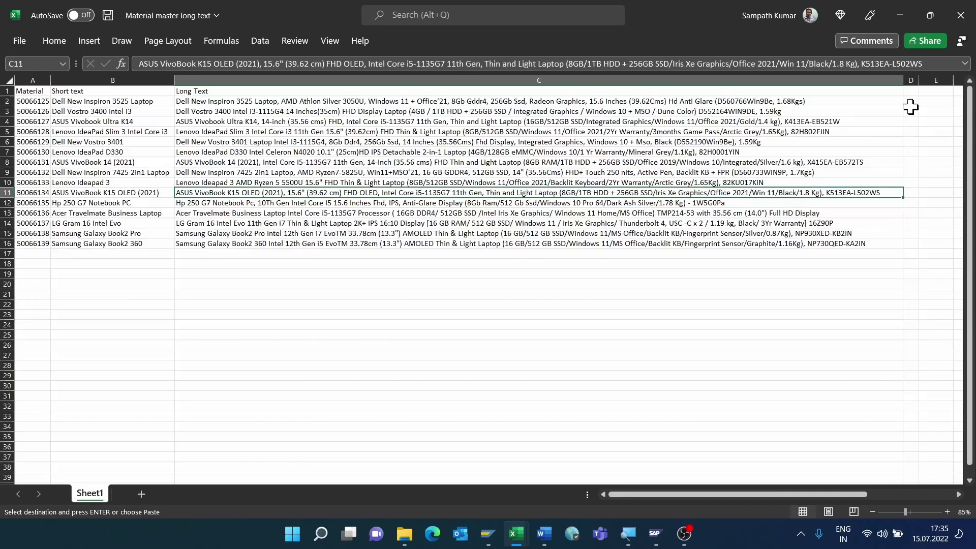
pyautogui.click(910, 108)
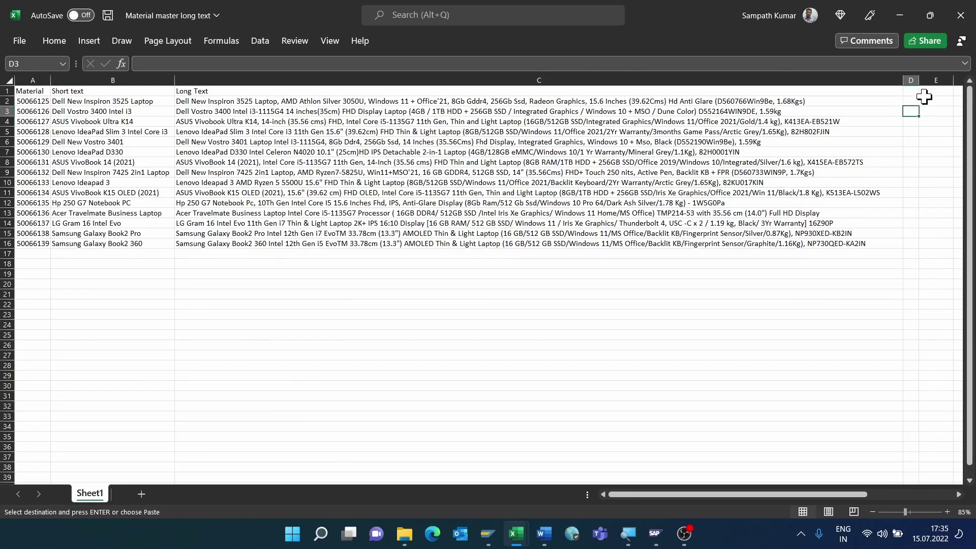
pyautogui.click(910, 101)
pyautogui.hotkey('ctrl', 'v')
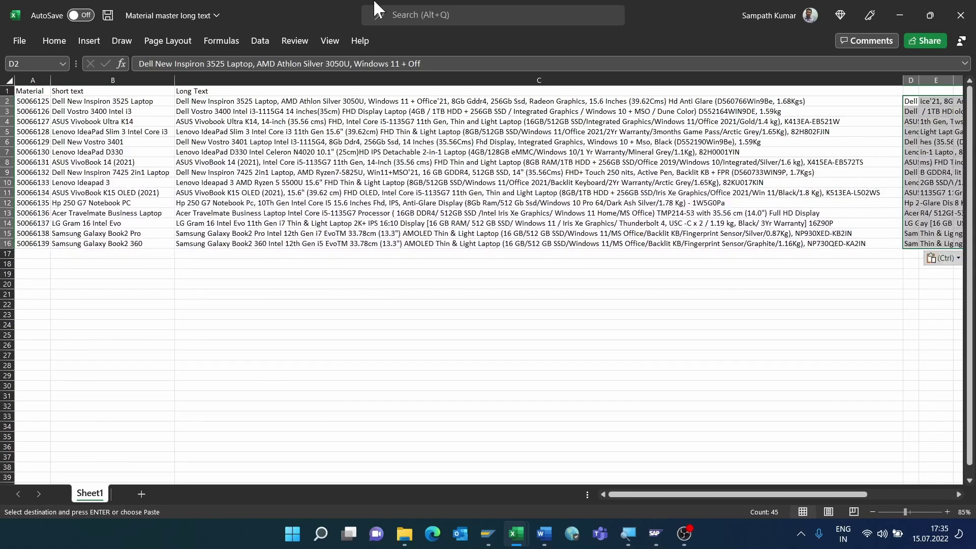
# Remove the original Long Text column C and autofit all column widths.
pyautogui.click(398, 79)
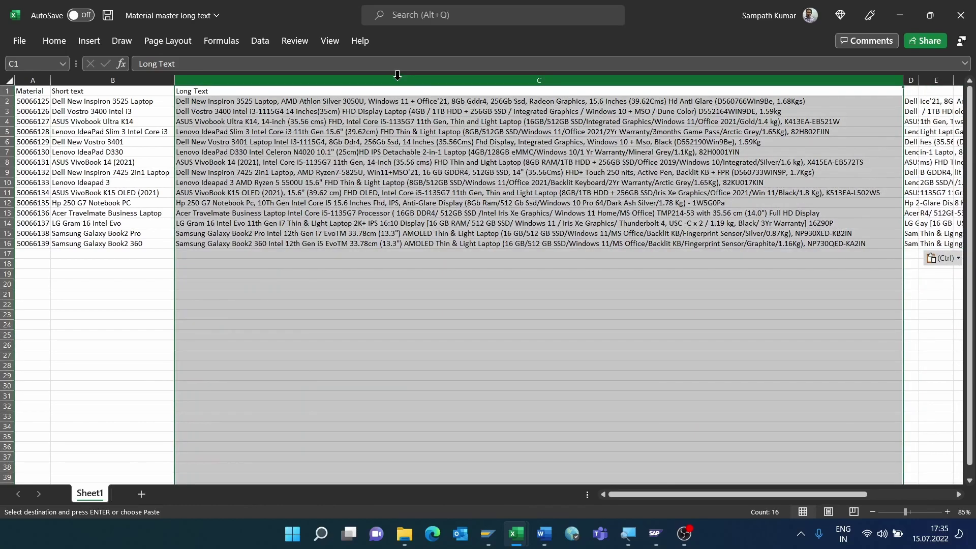
pyautogui.hotkey('ctrl', 'z')
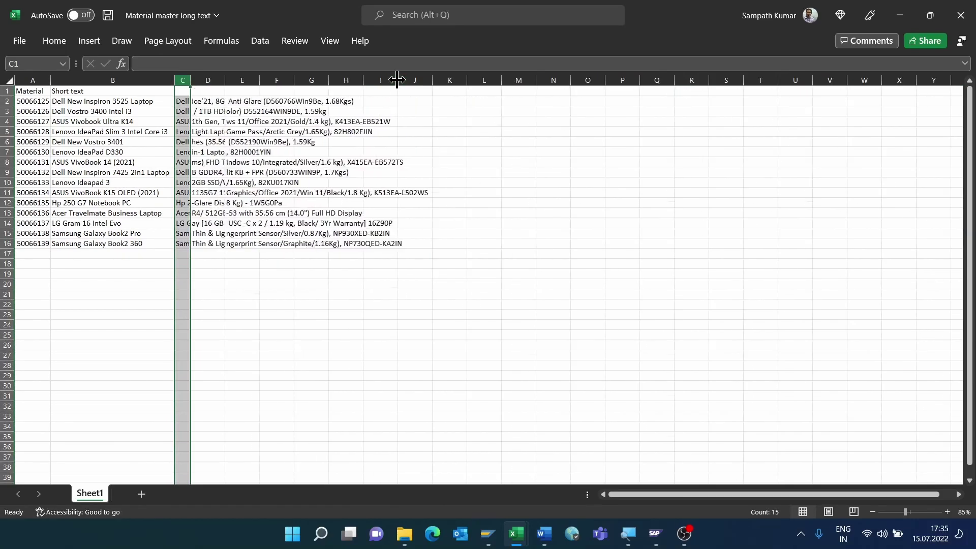
pyautogui.click(9, 80)
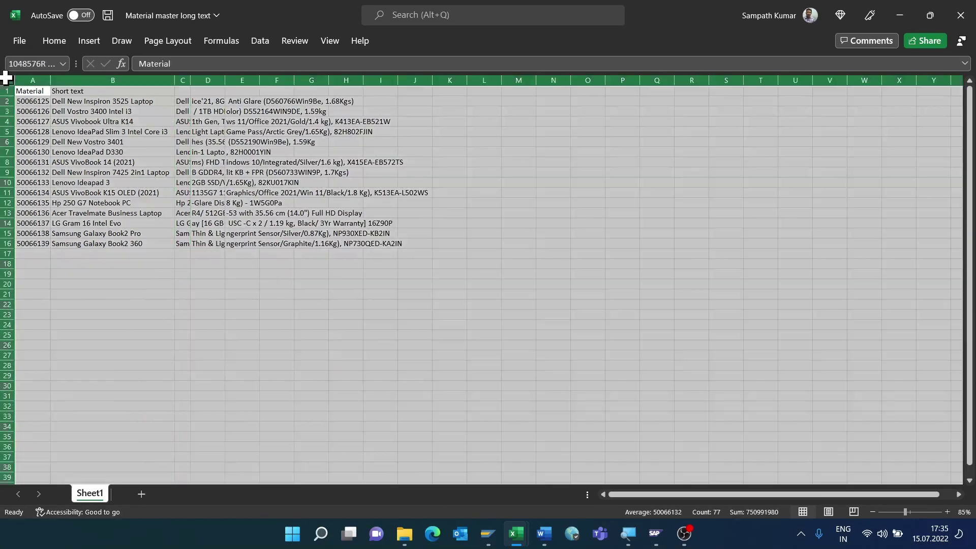
pyautogui.doubleClick(55, 80)
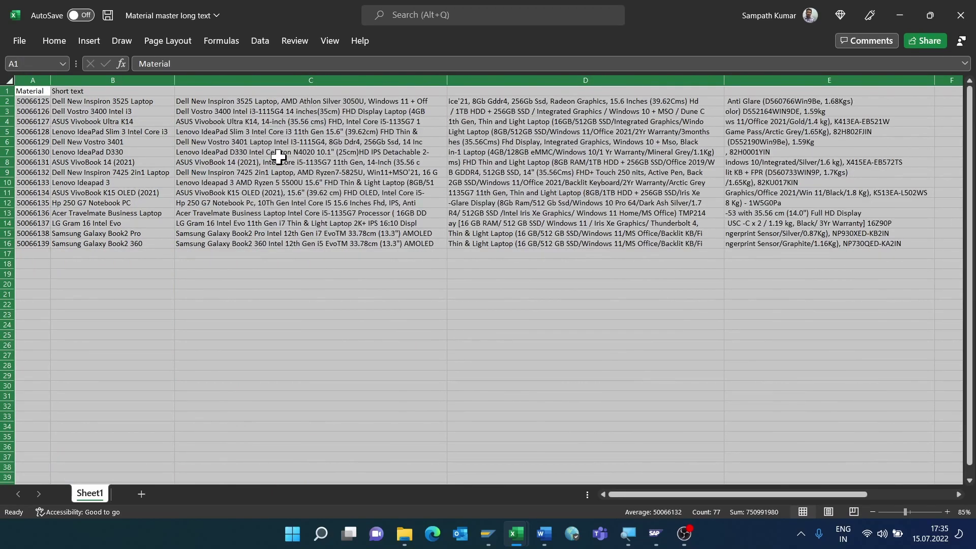
pyautogui.click(282, 113)
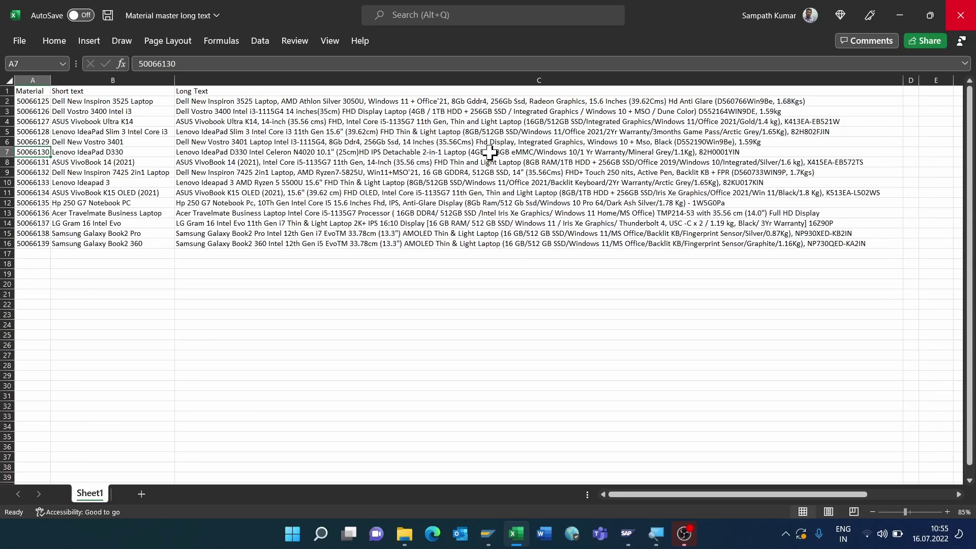
# Split Long Text column C by fixed width, with breaks at characters 72 and 143.
pyautogui.click(449, 77)
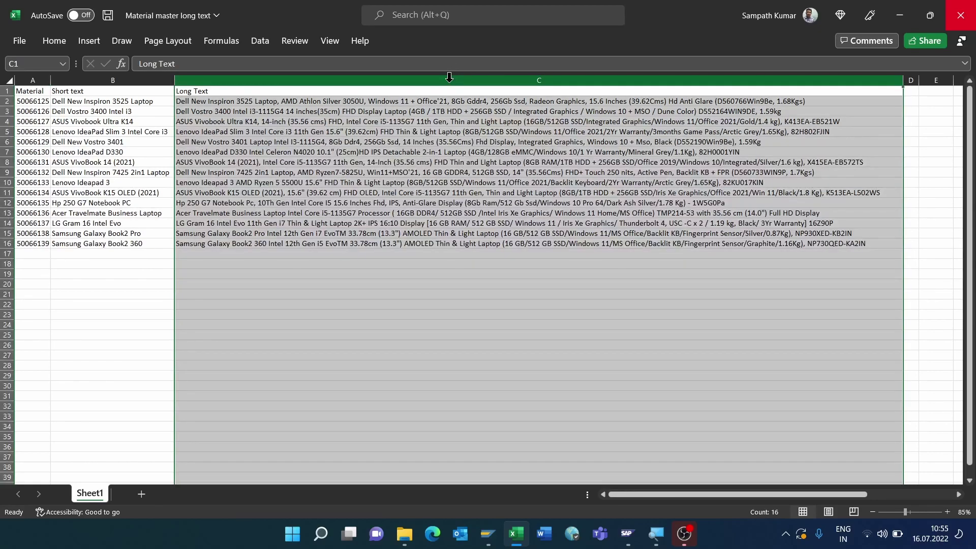
pyautogui.click(259, 42)
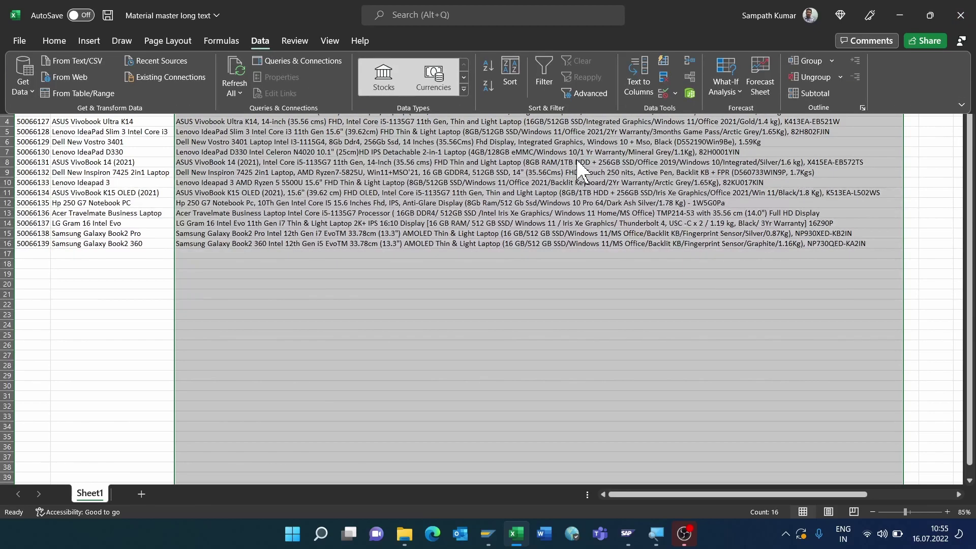
pyautogui.click(635, 91)
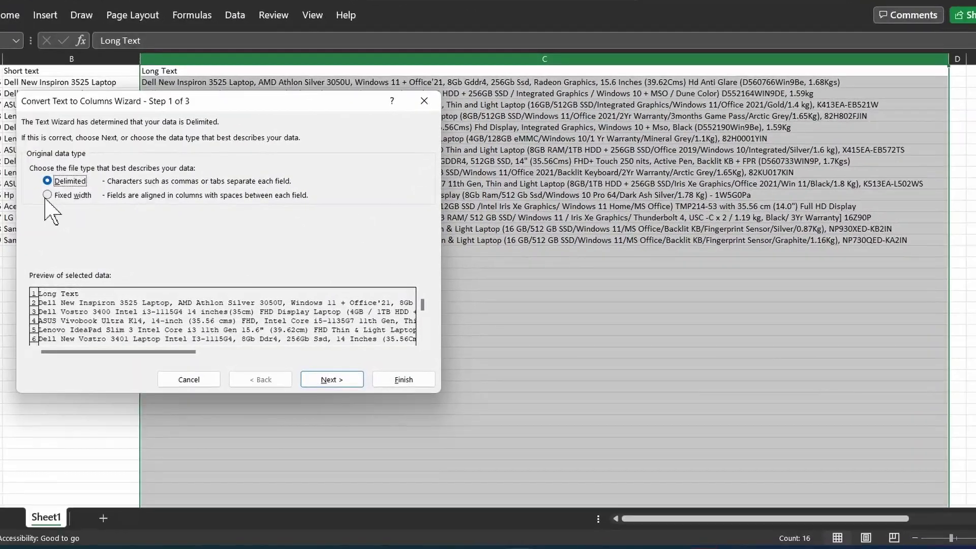
pyautogui.click(47, 195)
pyautogui.click(332, 380)
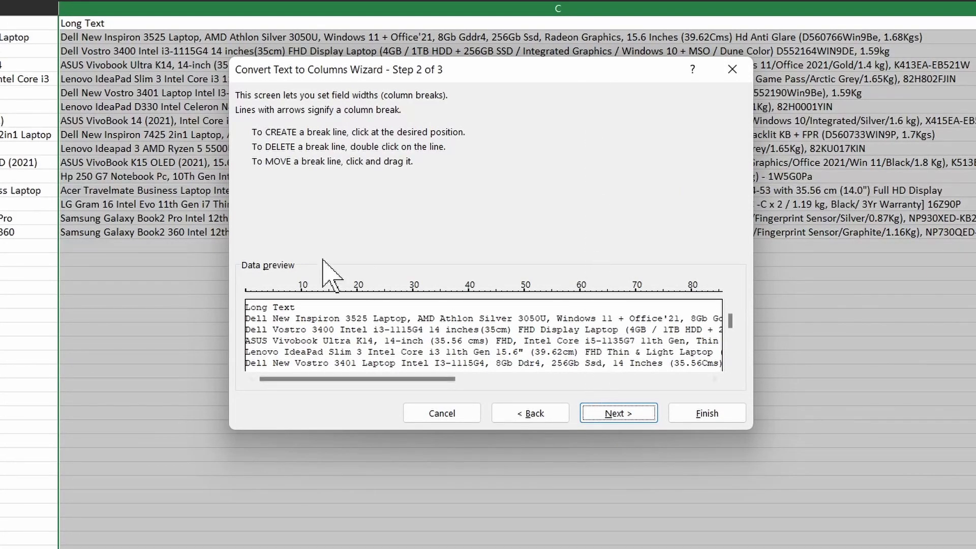
pyautogui.click(646, 293)
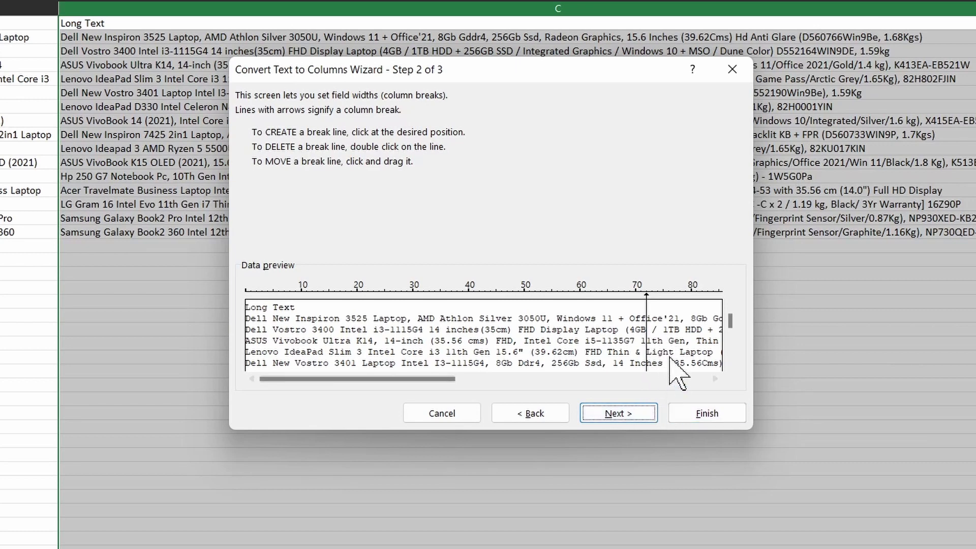
pyautogui.moveTo(349, 380); pyautogui.dragTo(601, 379)
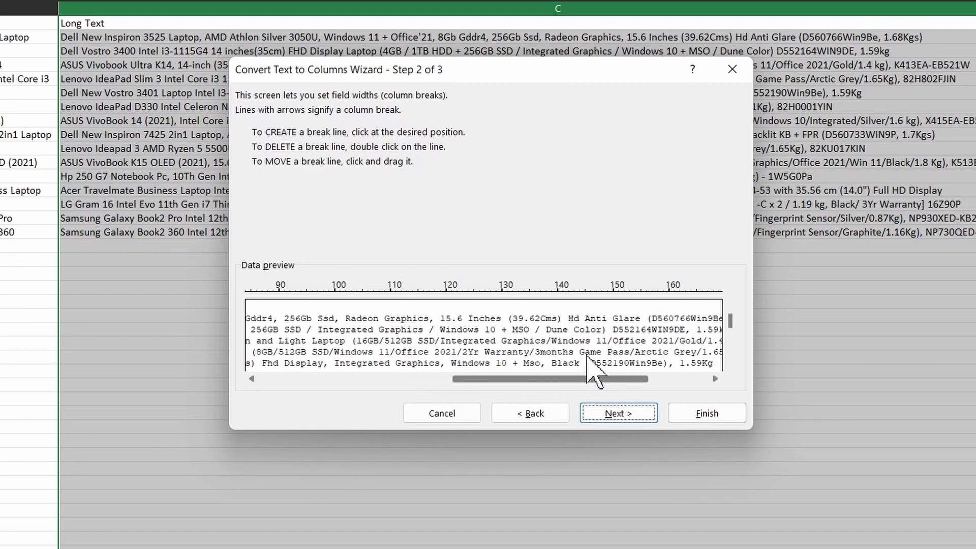
pyautogui.click(580, 295)
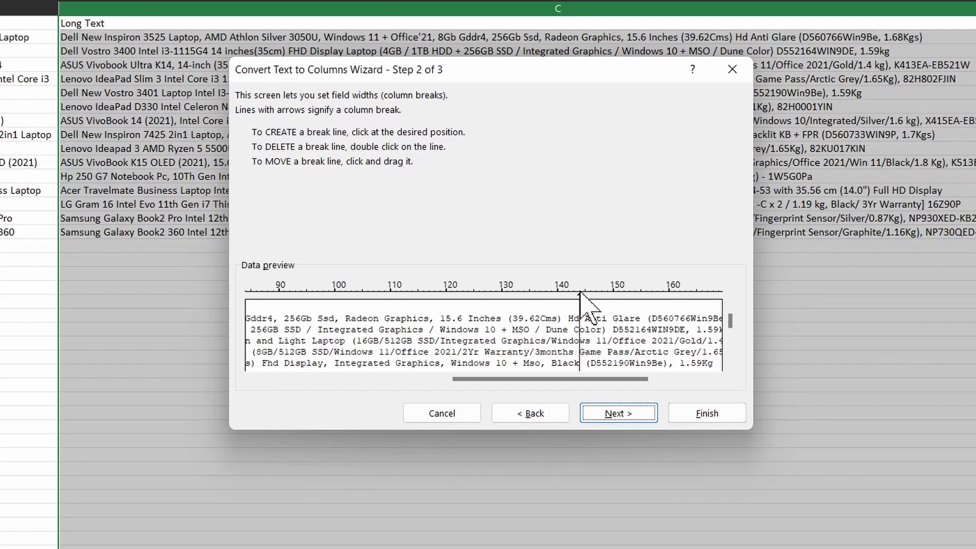
pyautogui.click(619, 417)
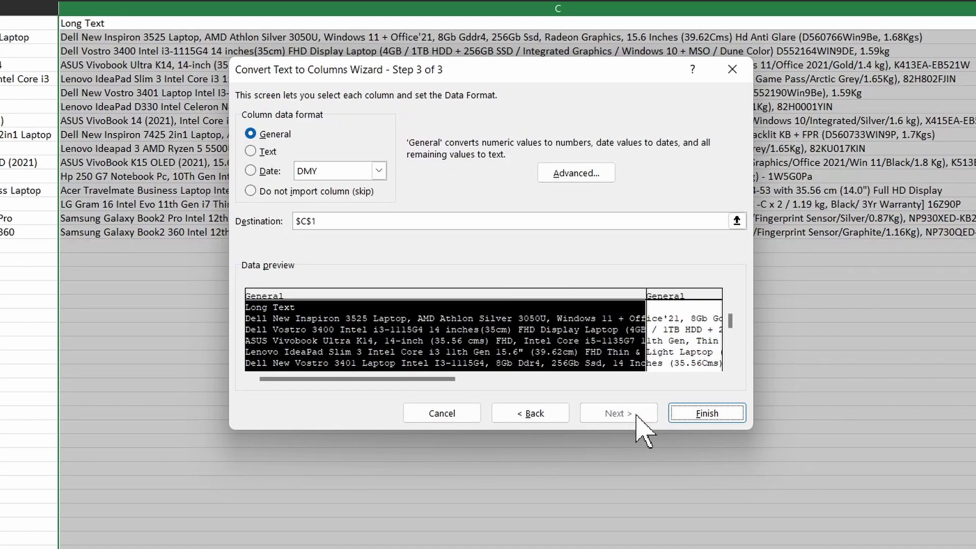
pyautogui.click(707, 413)
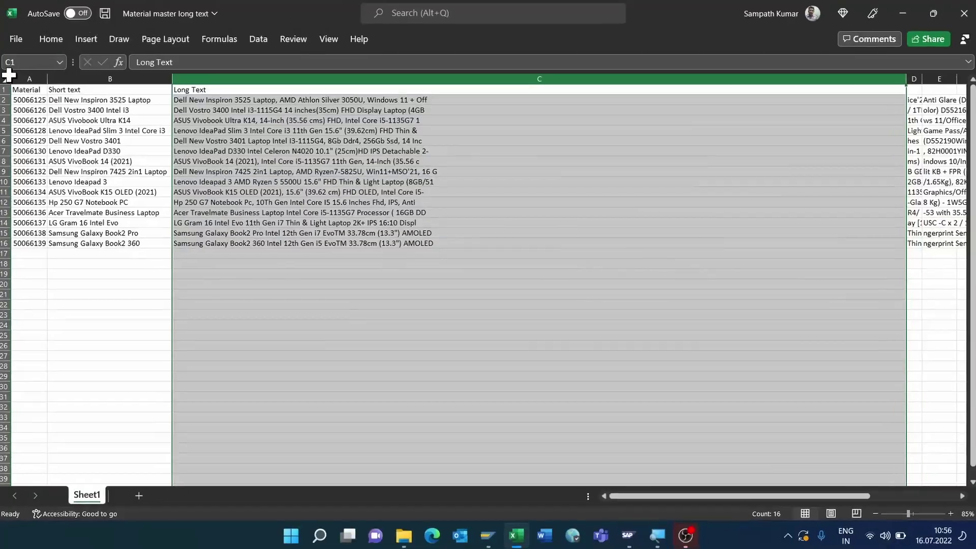
# Autofit all column widths and check the split text in cell C5.
pyautogui.click(10, 81)
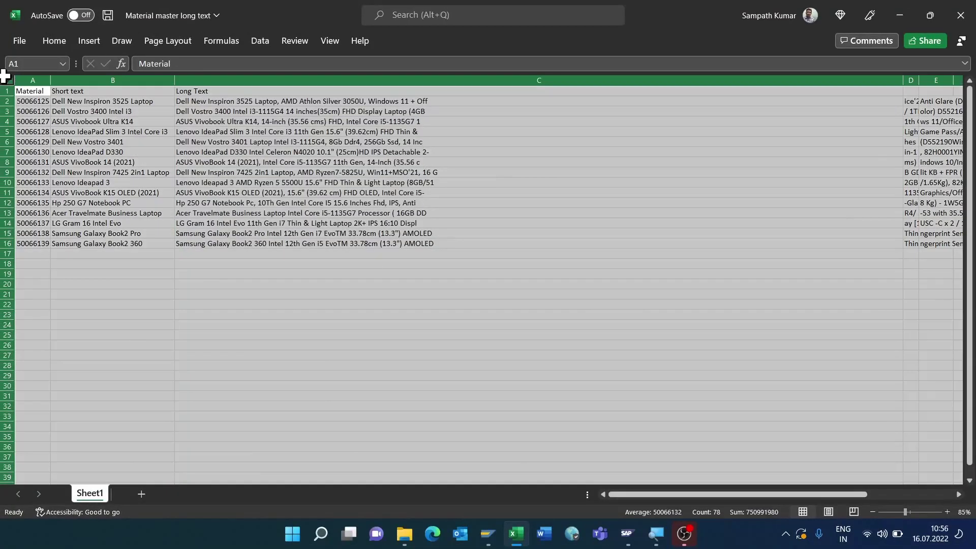
pyautogui.doubleClick(49, 81)
pyautogui.click(278, 131)
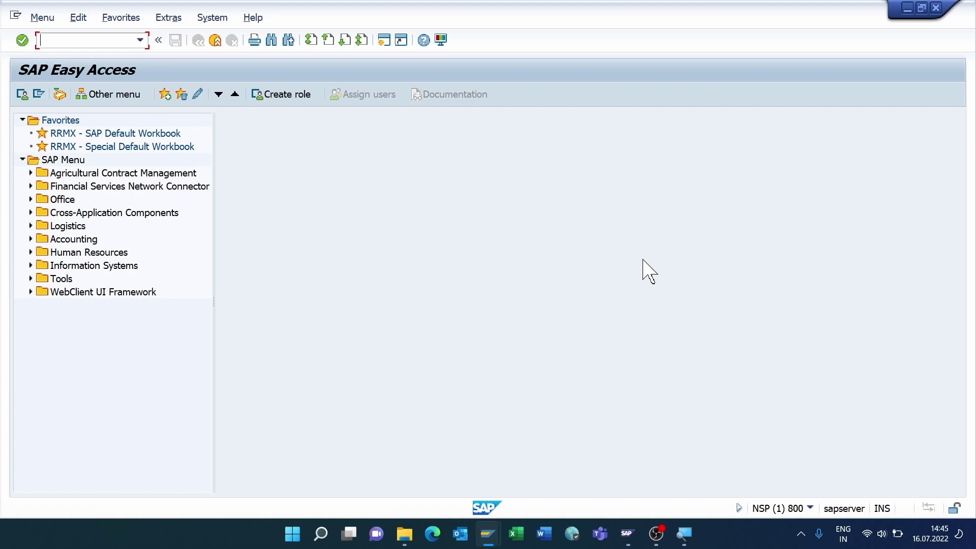
# Run transaction LSMW and dismiss the welcome message to reach project ZMTEXT.
pyautogui.write('lsmw')
pyautogui.press('Return')
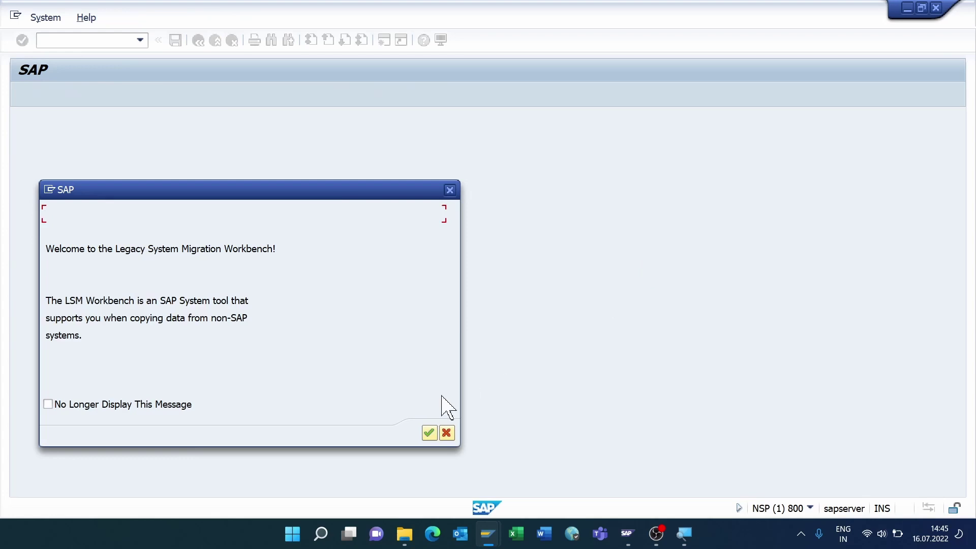
pyautogui.click(429, 432)
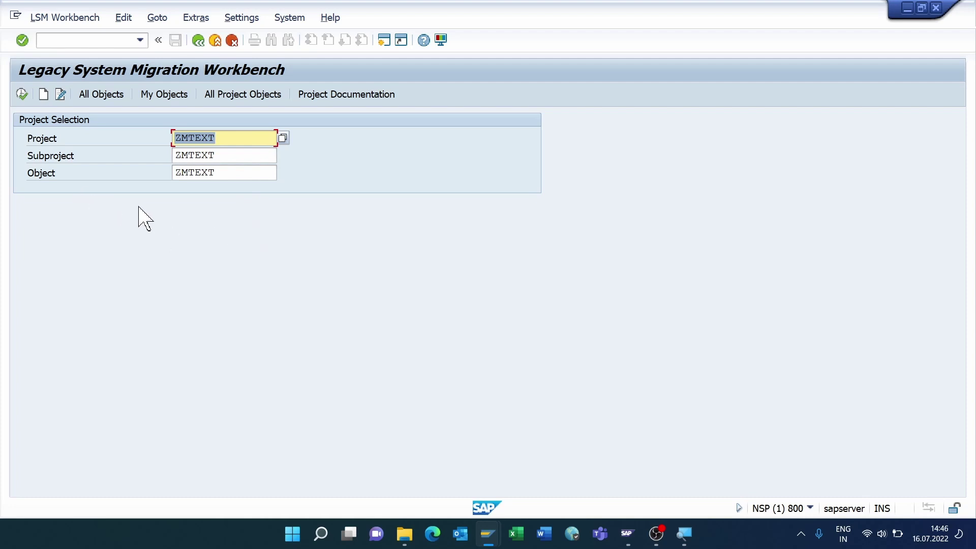
# Create project ZMTEXT with the description 'Material master long text'.
pyautogui.click(43, 95)
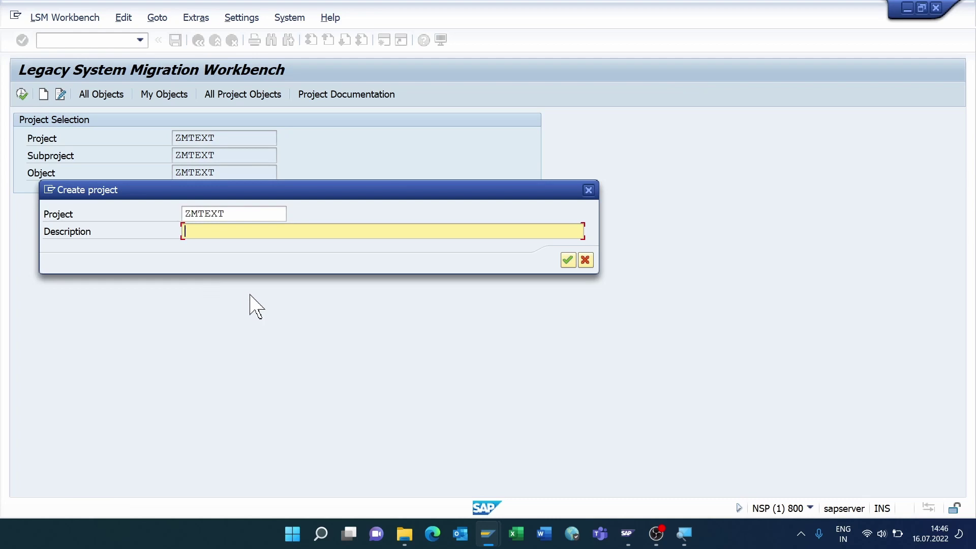
pyautogui.write('Material master long tex')
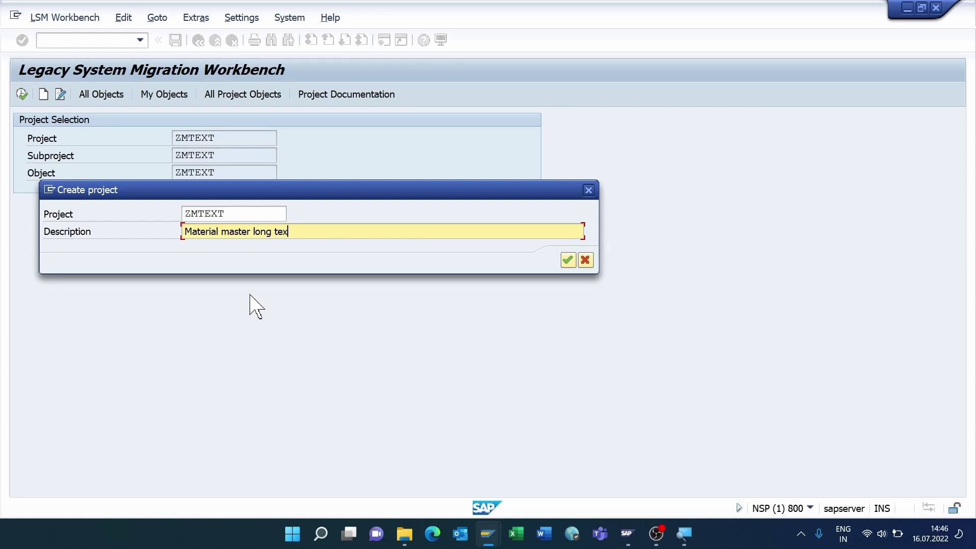
pyautogui.write('t')
pyautogui.hotkey('ctrl', 'a')
pyautogui.hotkey('ctrl', 'c')
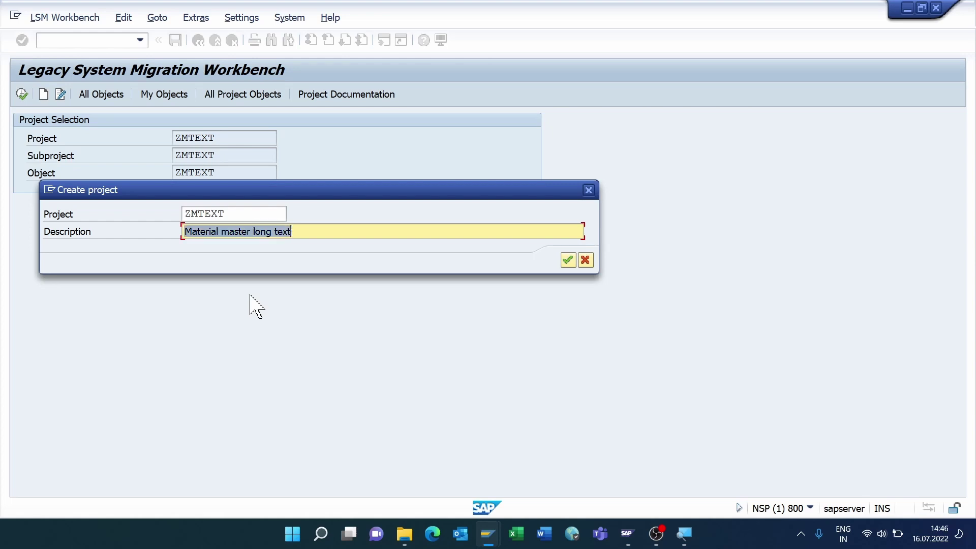
pyautogui.press('End')
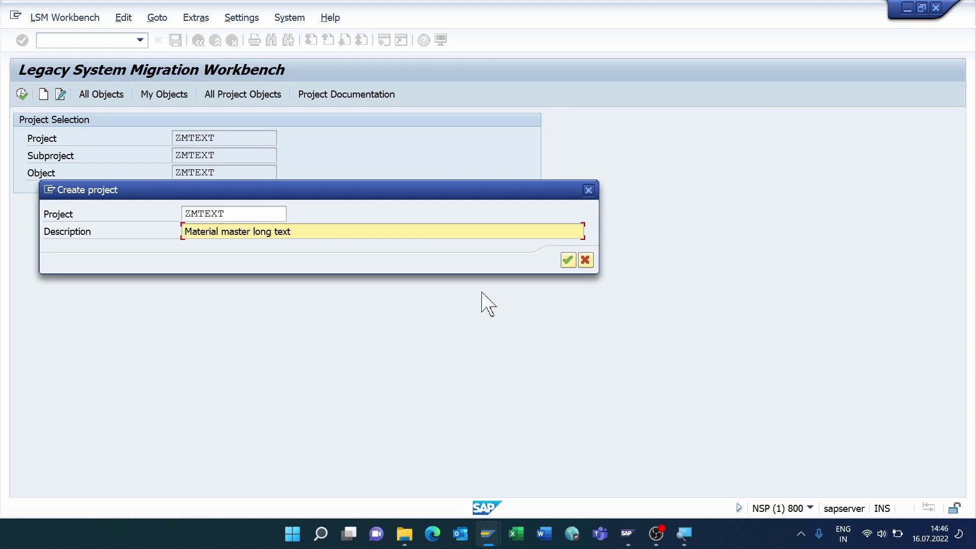
pyautogui.click(567, 261)
# Give subproject and object ZMTEXT the same description and open the process steps.
pyautogui.hotkey('ctrl', 'v')
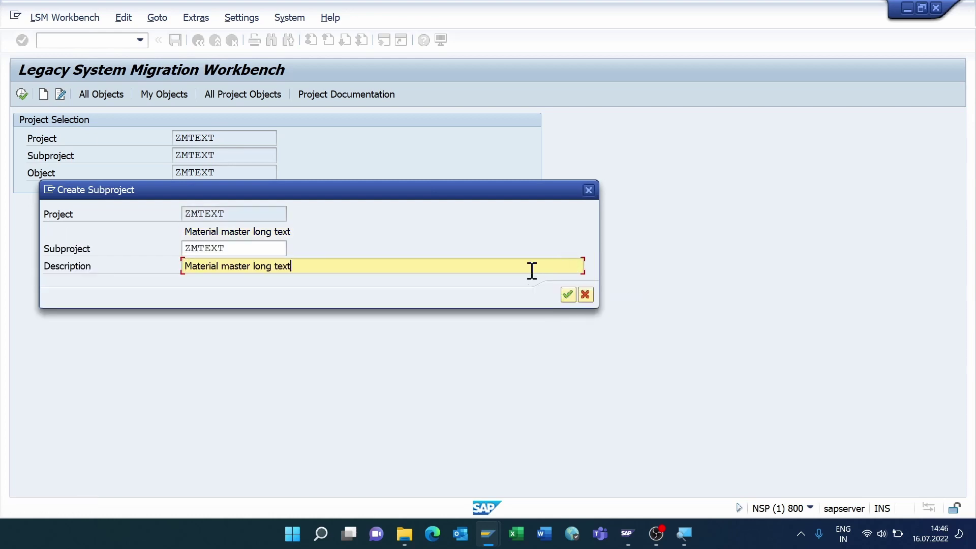
pyautogui.click(567, 294)
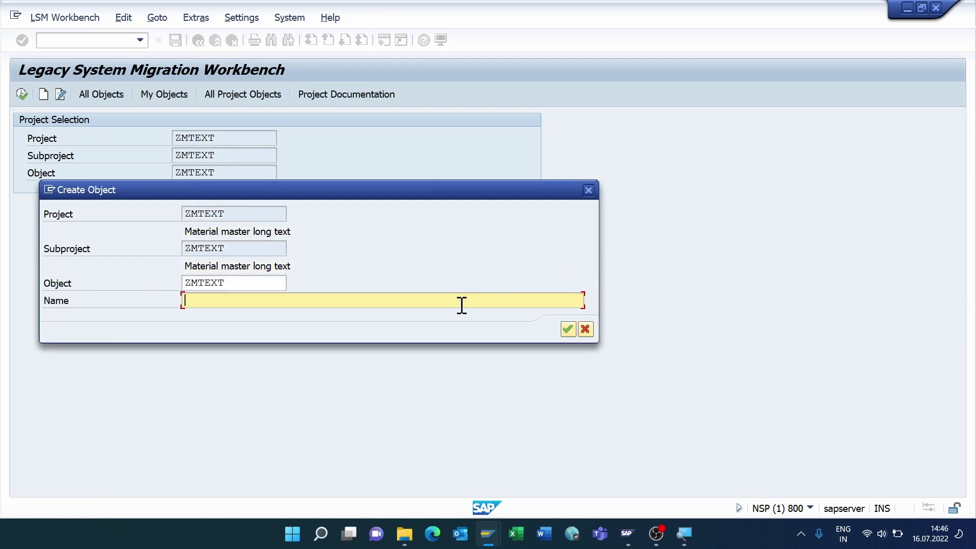
pyautogui.hotkey('ctrl', 'v')
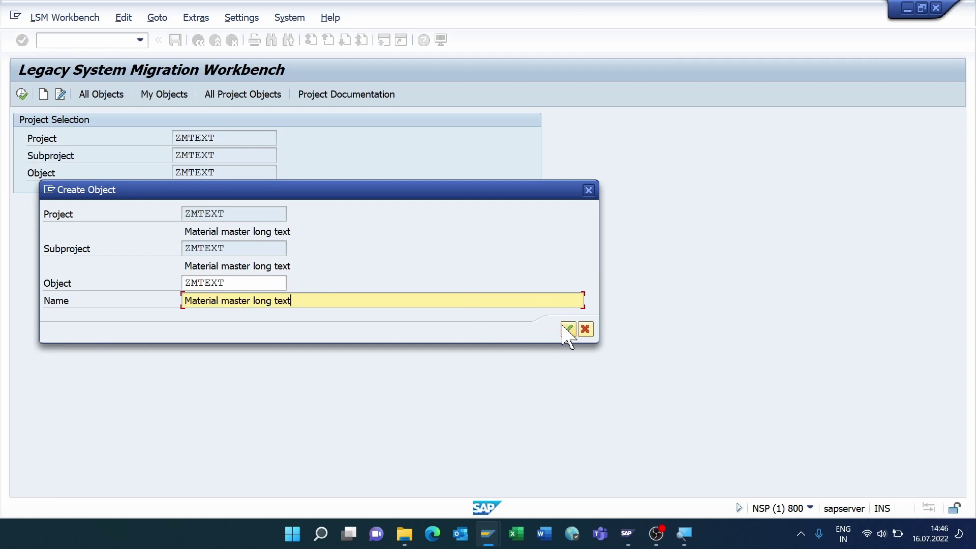
pyautogui.click(565, 329)
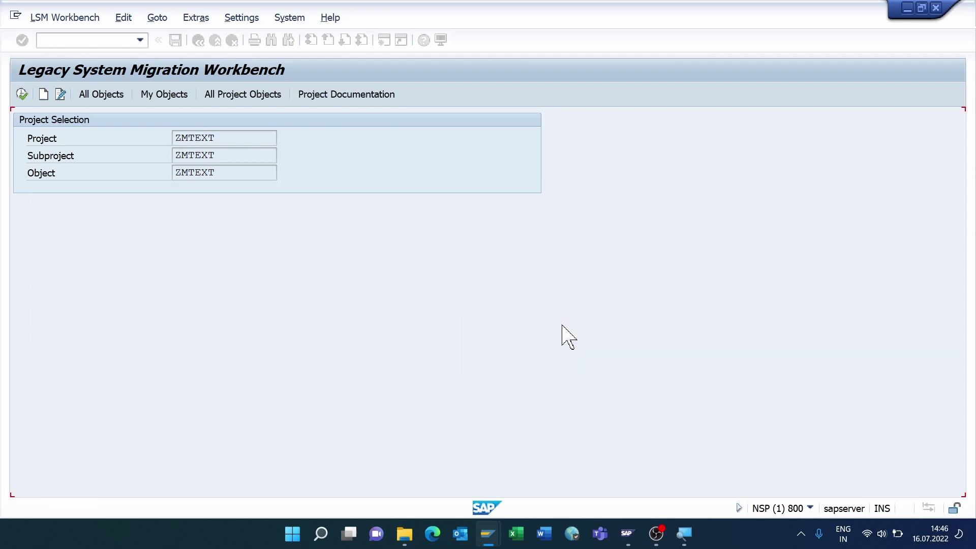
pyautogui.click(20, 96)
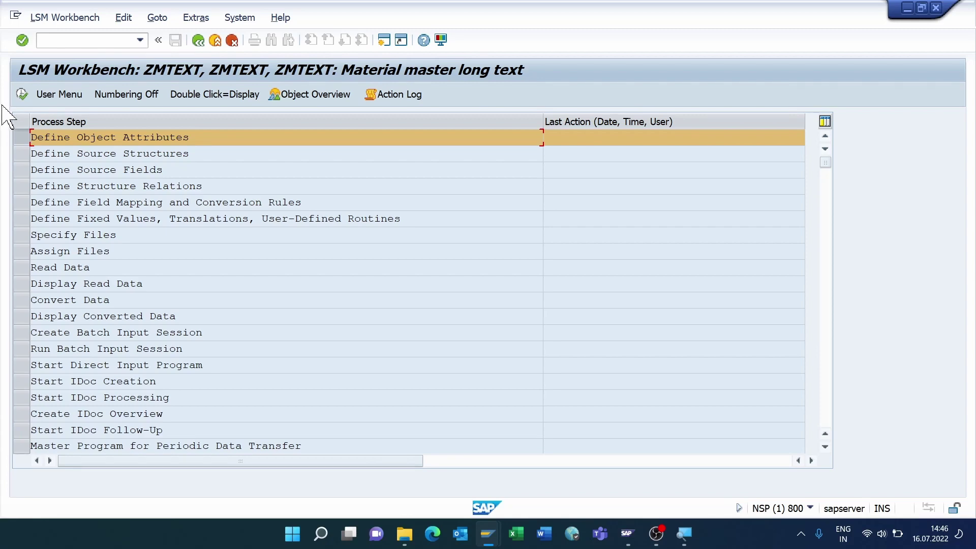
# Set ZMTEXT's object attributes to Batch Input Recording and open the Recordings overview.
pyautogui.click(21, 96)
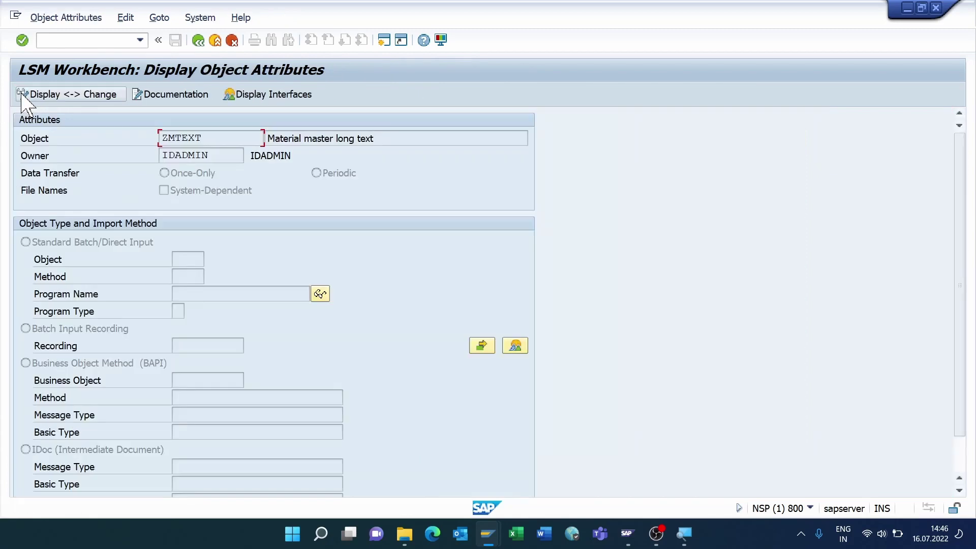
pyautogui.click(58, 95)
pyautogui.hotkey('ctrl', 'c')
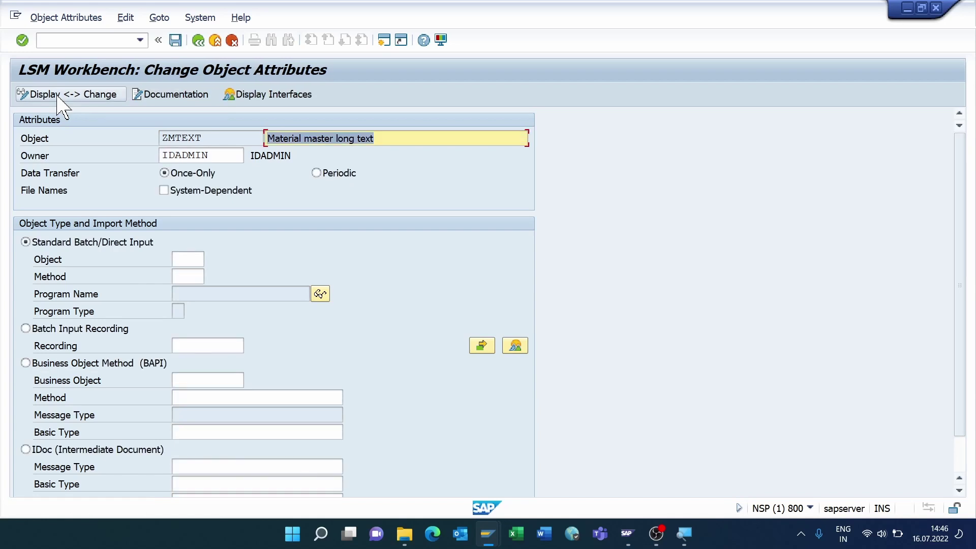
pyautogui.click(26, 328)
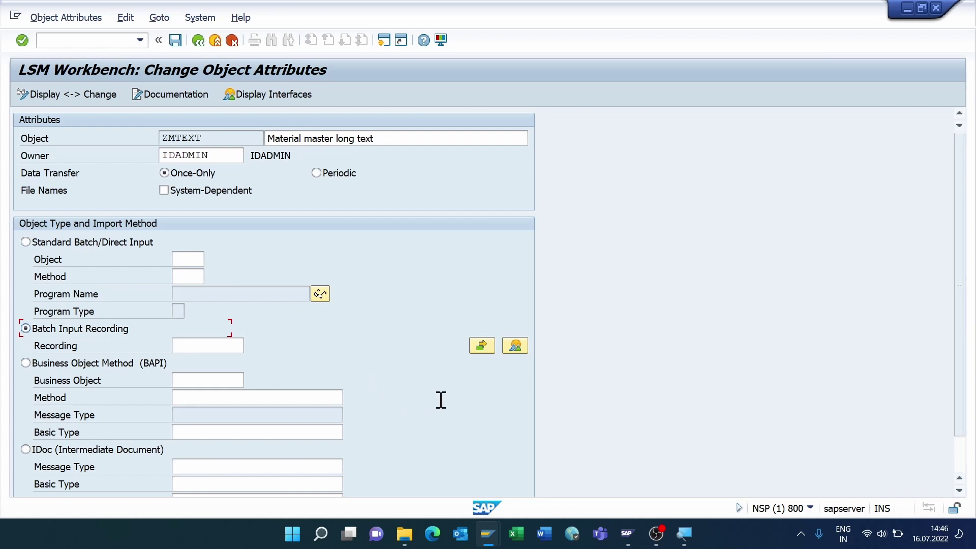
pyautogui.click(515, 347)
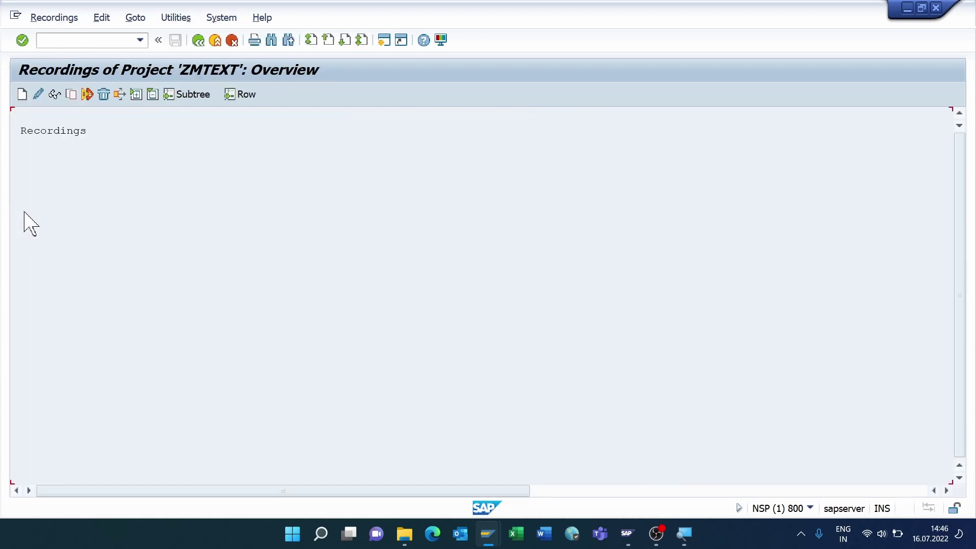
# Create recording zztext, described 'Material master long text', for transaction MM02.
pyautogui.click(21, 94)
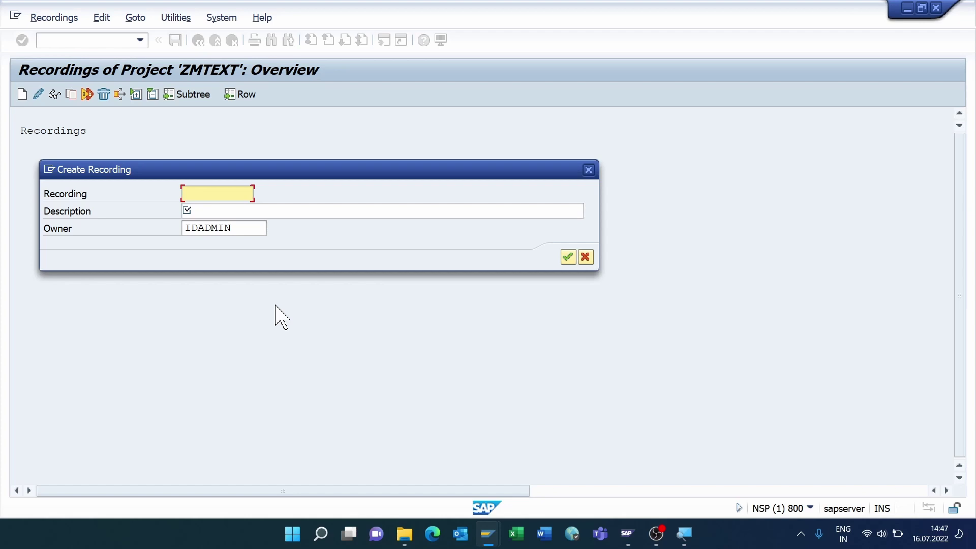
pyautogui.write('zz')
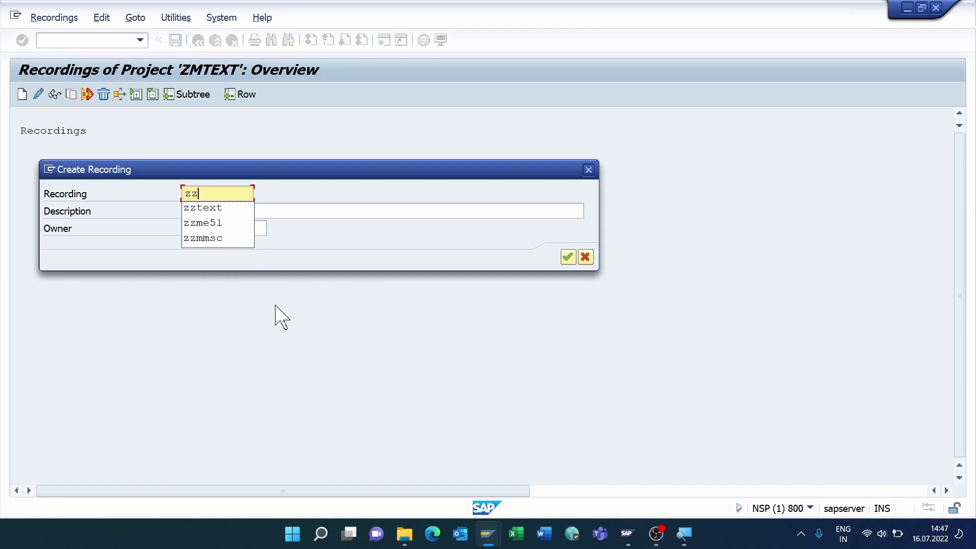
pyautogui.write('text')
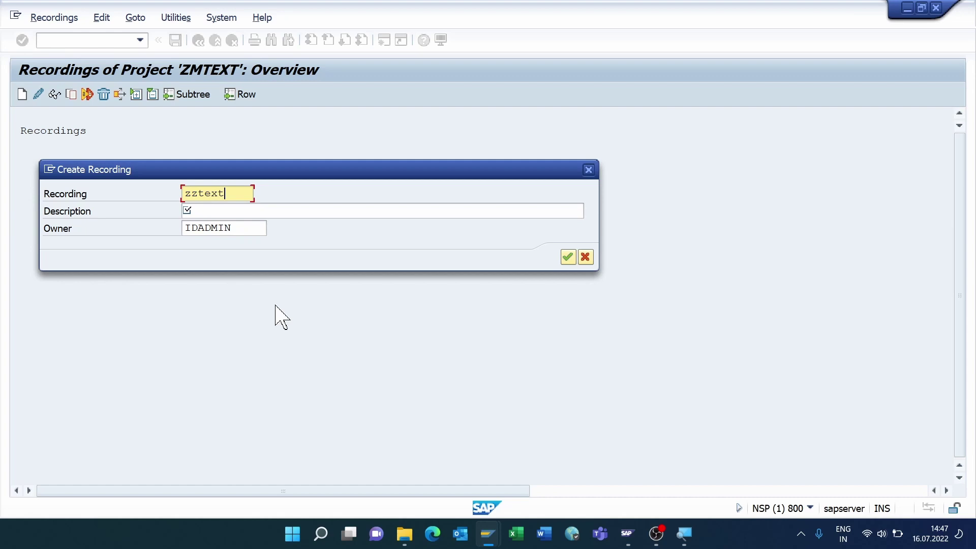
pyautogui.press('Tab')
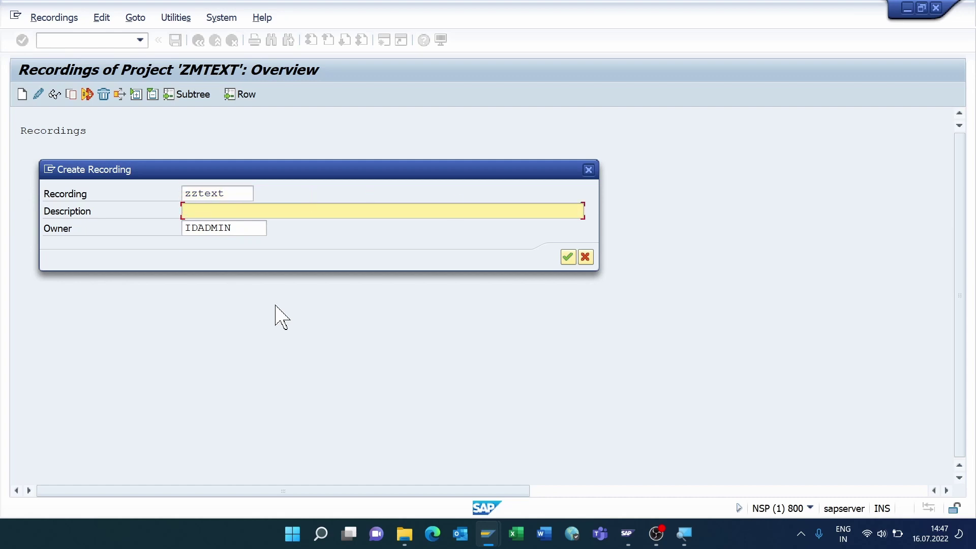
pyautogui.hotkey('ctrl', 'v')
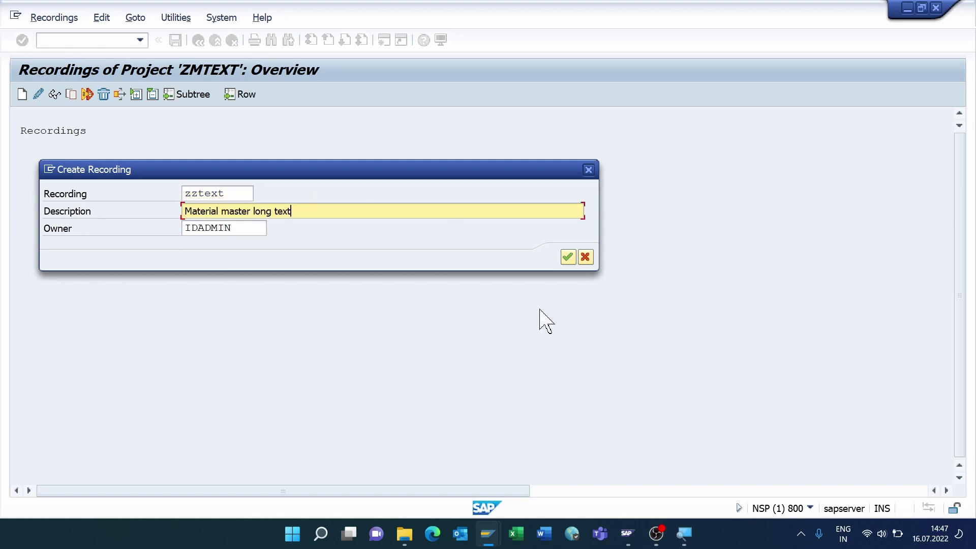
pyautogui.click(567, 257)
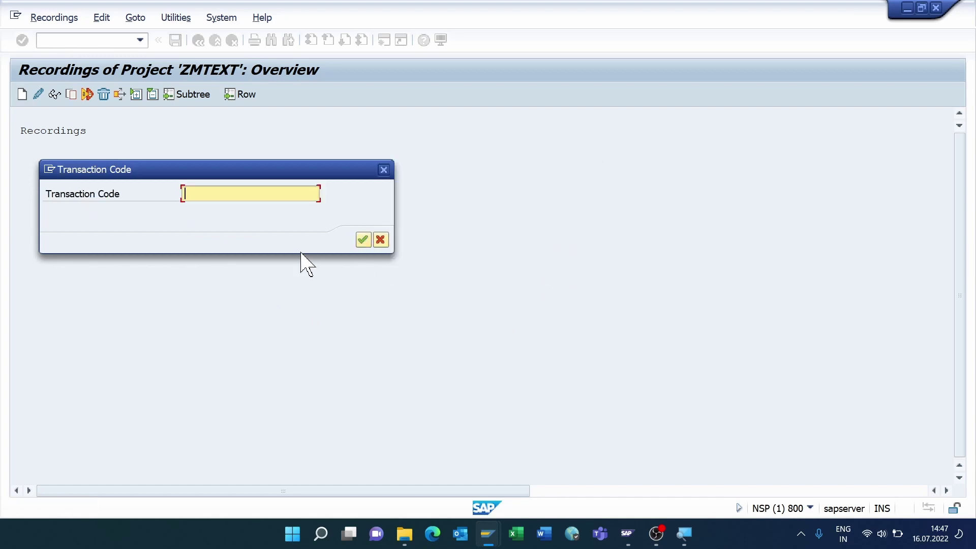
pyautogui.write('mm02')
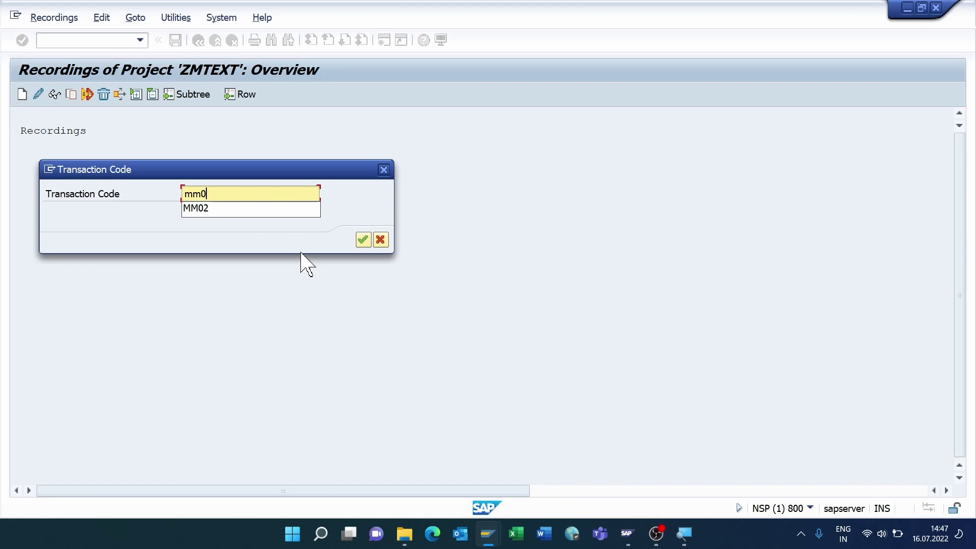
pyautogui.click(363, 240)
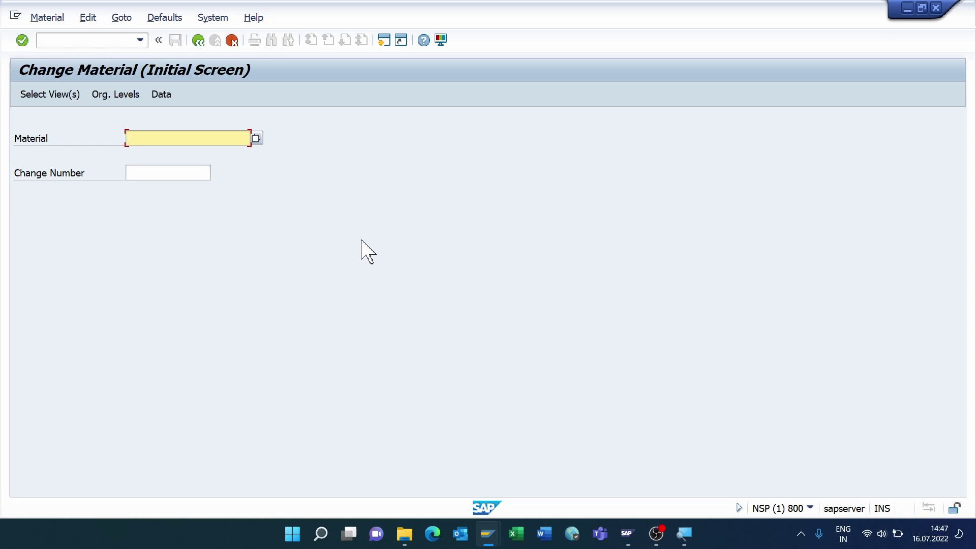
# Load material 50066125 from the workbook into MM02 with the Purchase Order Text view at plant 1000.
pyautogui.hotkey('alt', 'Tab')
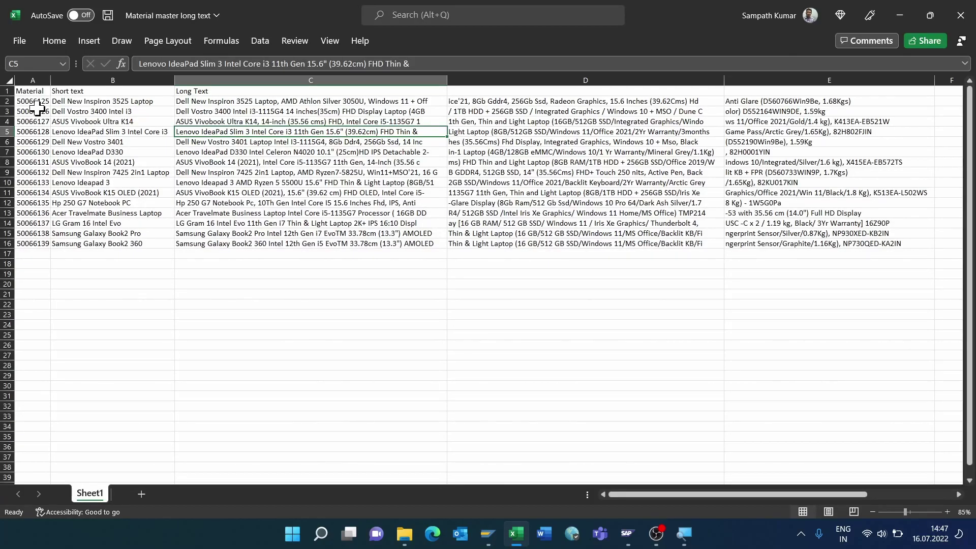
pyautogui.click(33, 101)
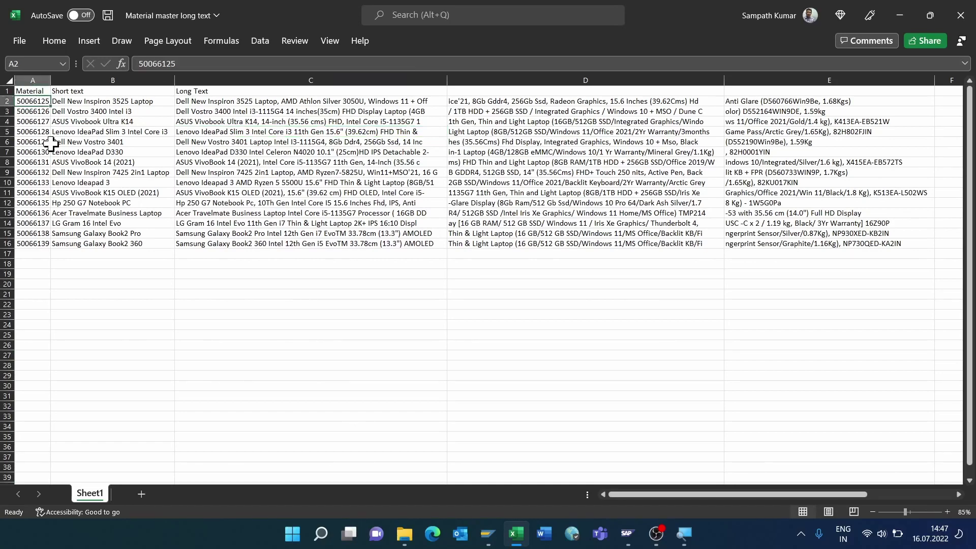
pyautogui.hotkey('alt', 'Tab')
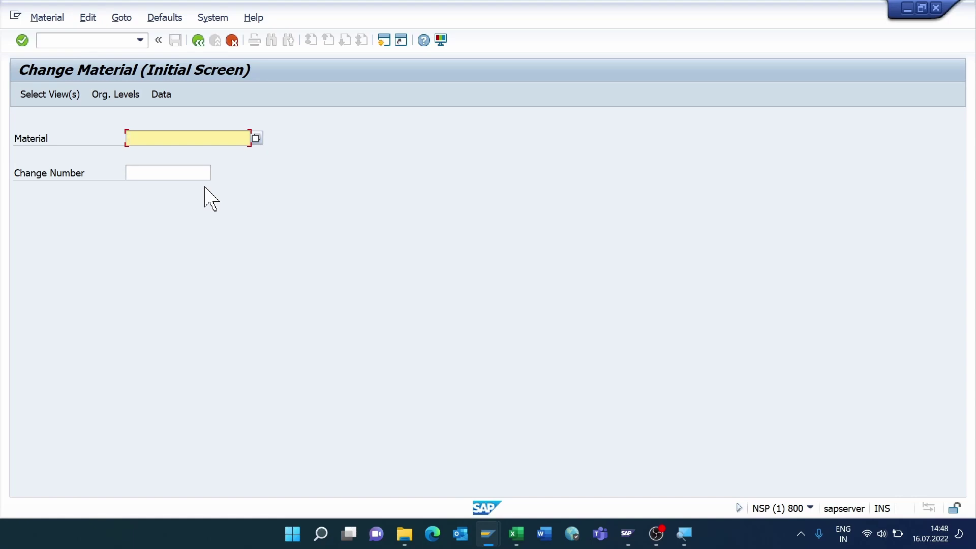
pyautogui.write('50066125')
pyautogui.press('Return')
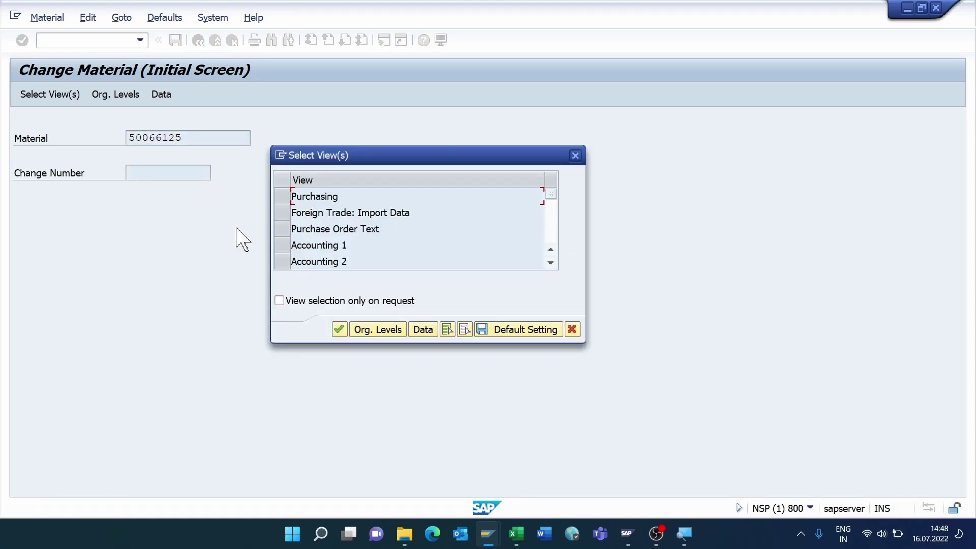
pyautogui.click(280, 228)
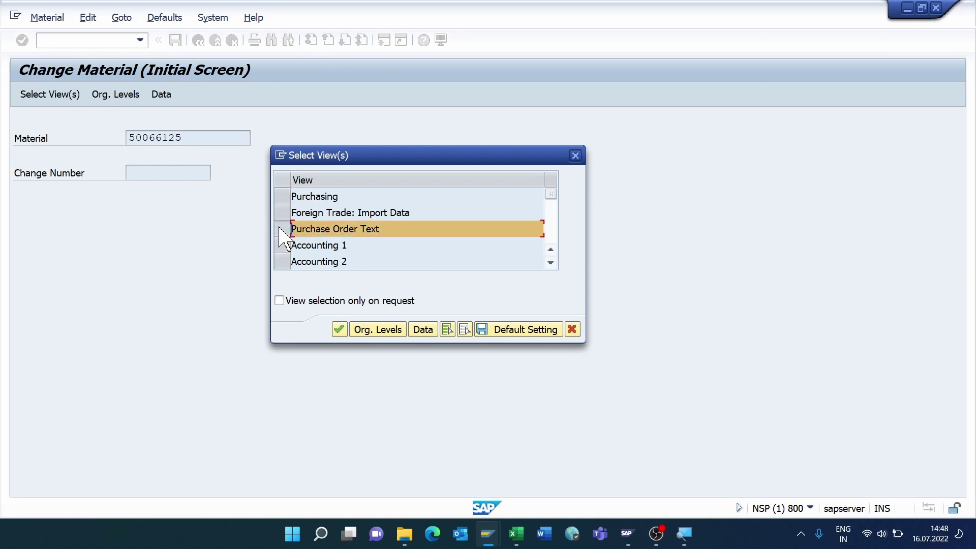
pyautogui.click(339, 331)
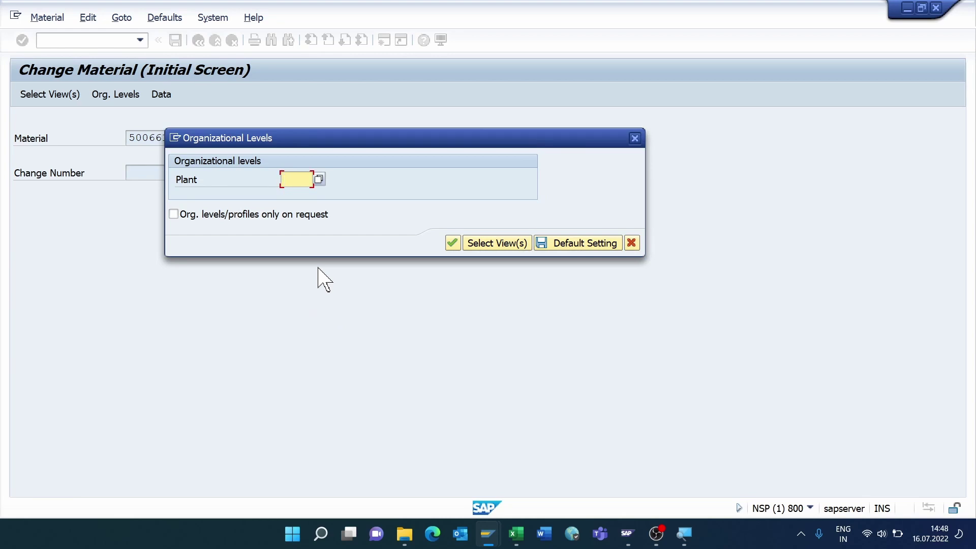
pyautogui.write('1000')
pyautogui.click(452, 244)
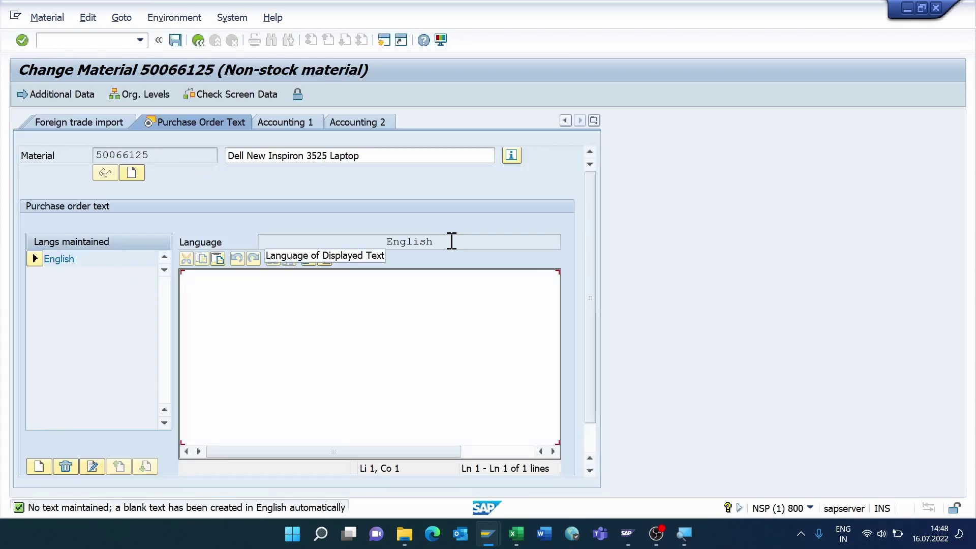
# In the full-screen text editor, paste workbook cells C2 and D2 into lines 1 and 2.
pyautogui.click(92, 466)
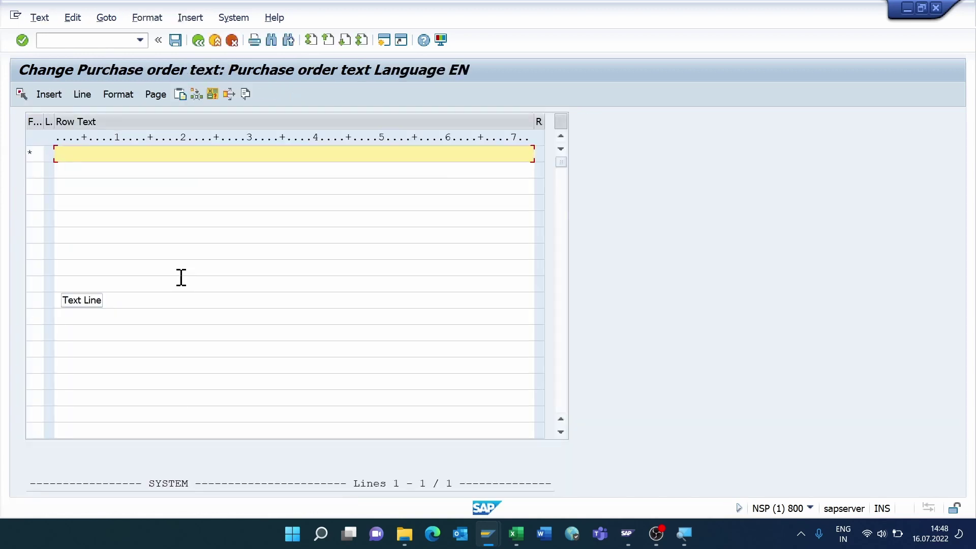
pyautogui.hotkey('alt', 'Tab')
pyautogui.hotkey('ctrl', 'c')
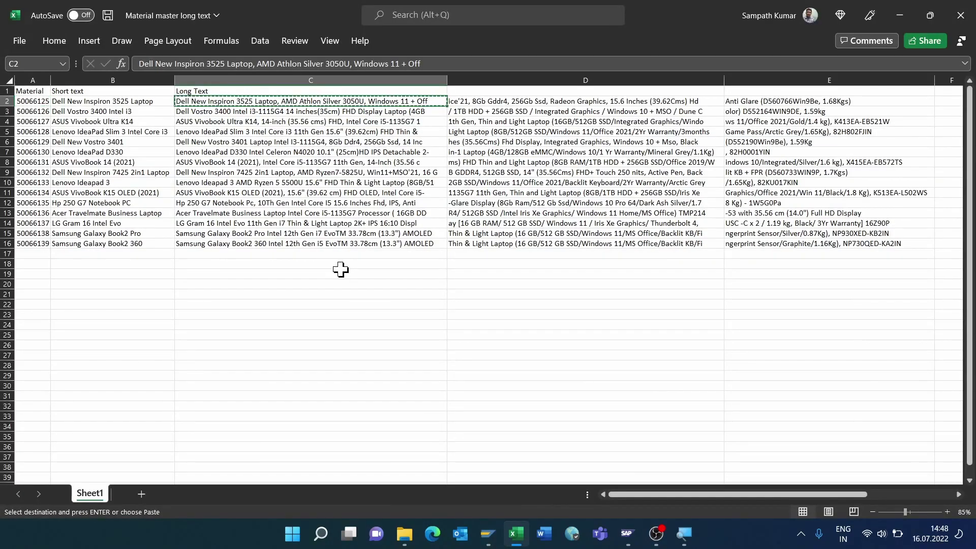
pyautogui.hotkey('alt', 'Tab')
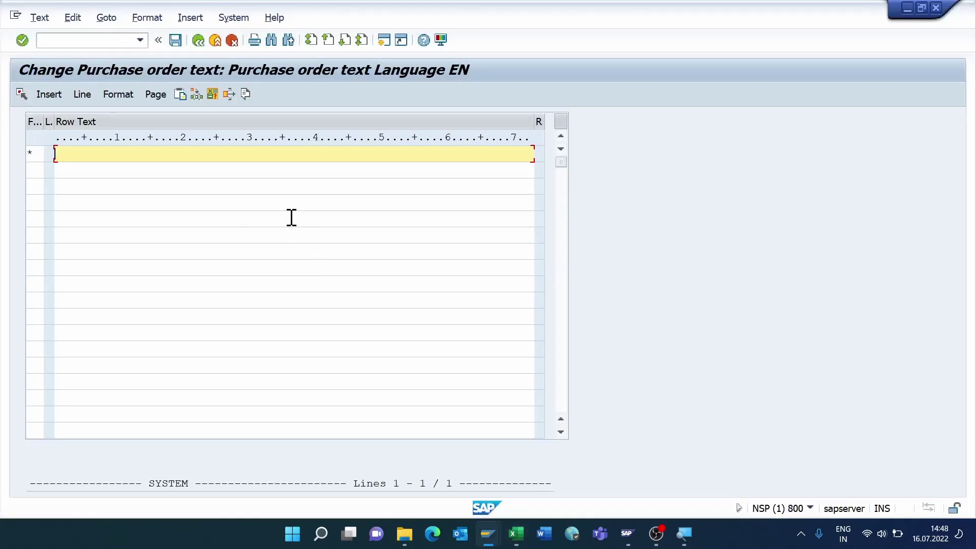
pyautogui.hotkey('ctrl', 'v')
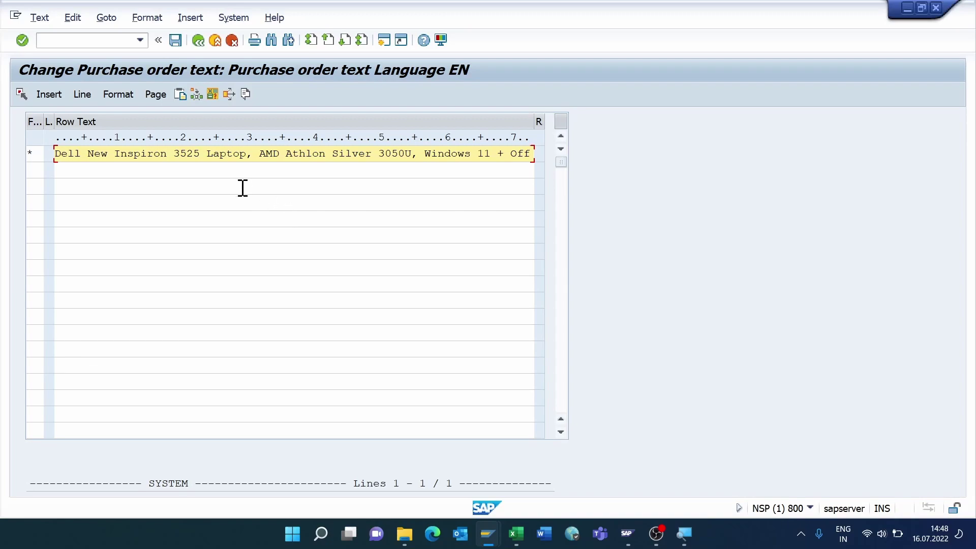
pyautogui.click(228, 169)
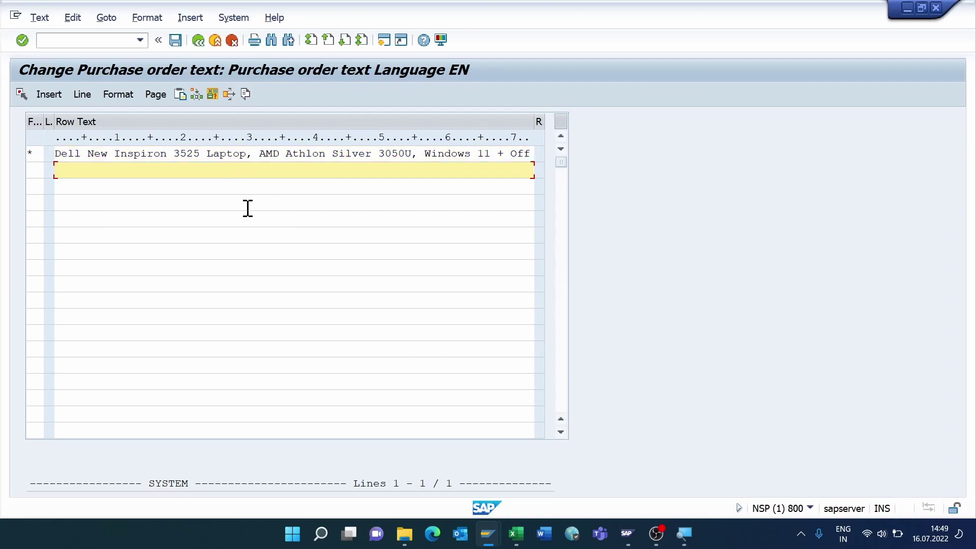
pyautogui.hotkey('alt', 'Tab')
pyautogui.press('Right')
pyautogui.hotkey('ctrl', 'c')
pyautogui.hotkey('alt', 'Tab')
pyautogui.hotkey('ctrl', 'v')
# Paste cell E2 into line 3, keep the text changes, and save material 50066125.
pyautogui.click(357, 185)
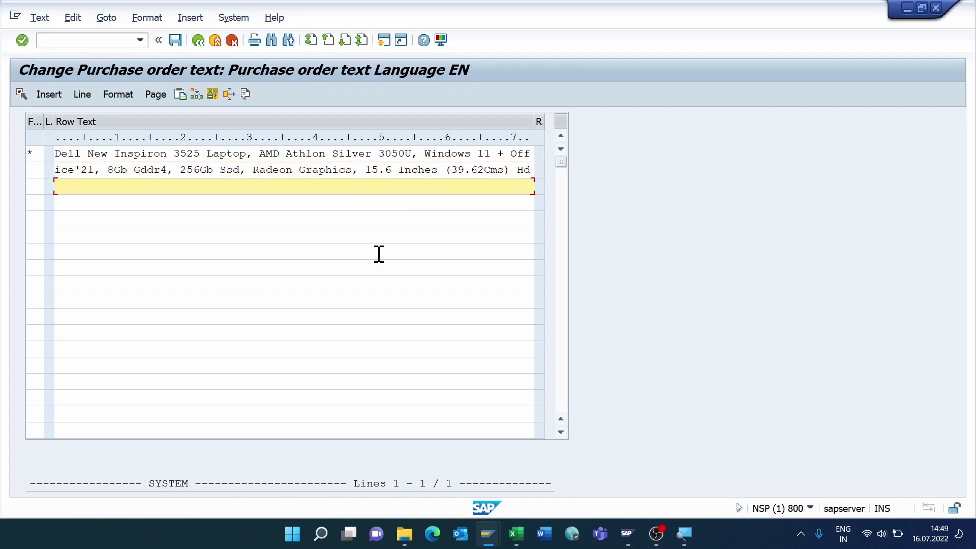
pyautogui.hotkey('alt', 'Tab')
pyautogui.press('Right')
pyautogui.hotkey('ctrl', 'c')
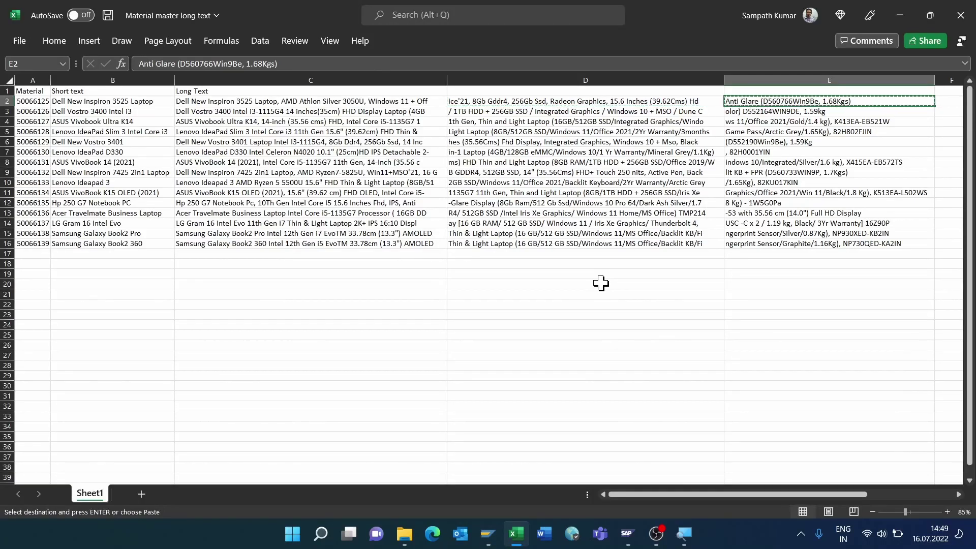
pyautogui.hotkey('alt', 'Tab')
pyautogui.hotkey('ctrl', 'v')
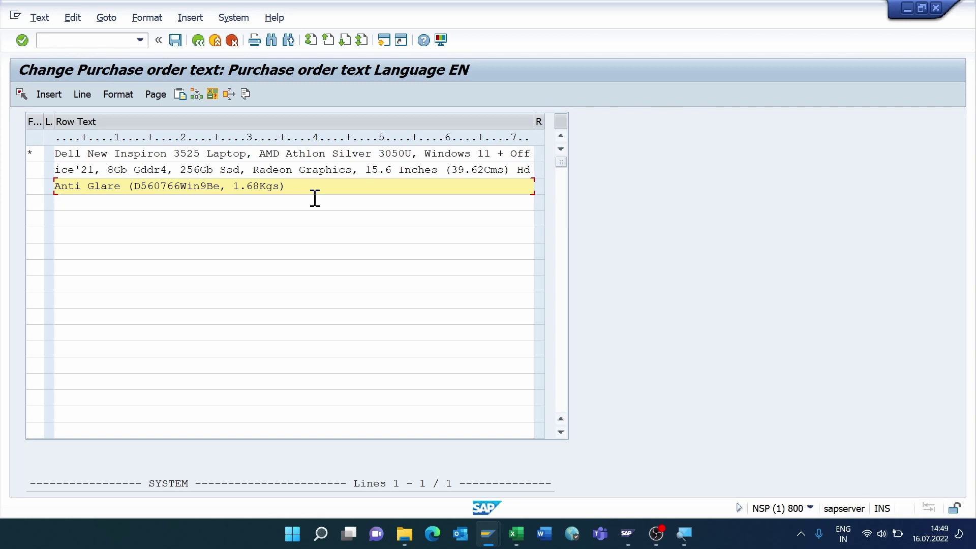
pyautogui.click(198, 43)
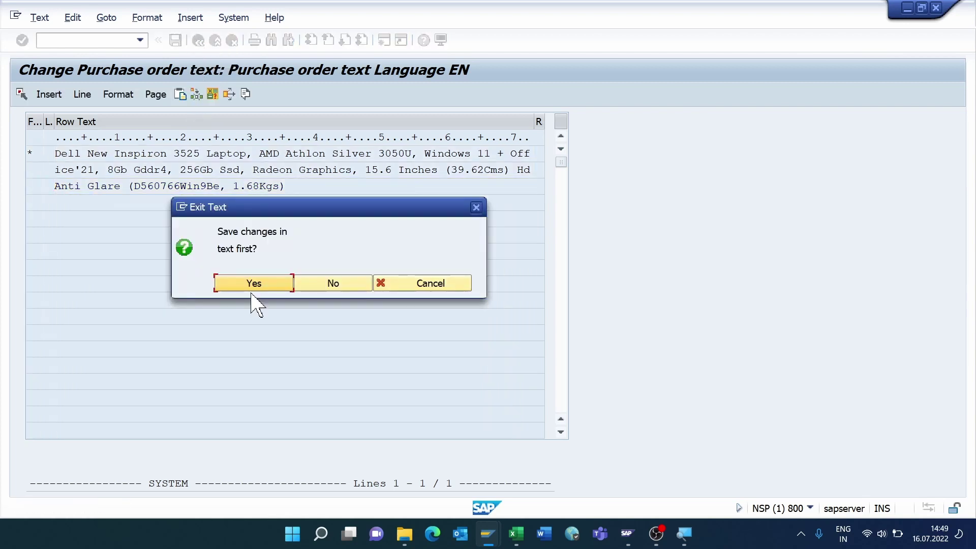
pyautogui.click(257, 285)
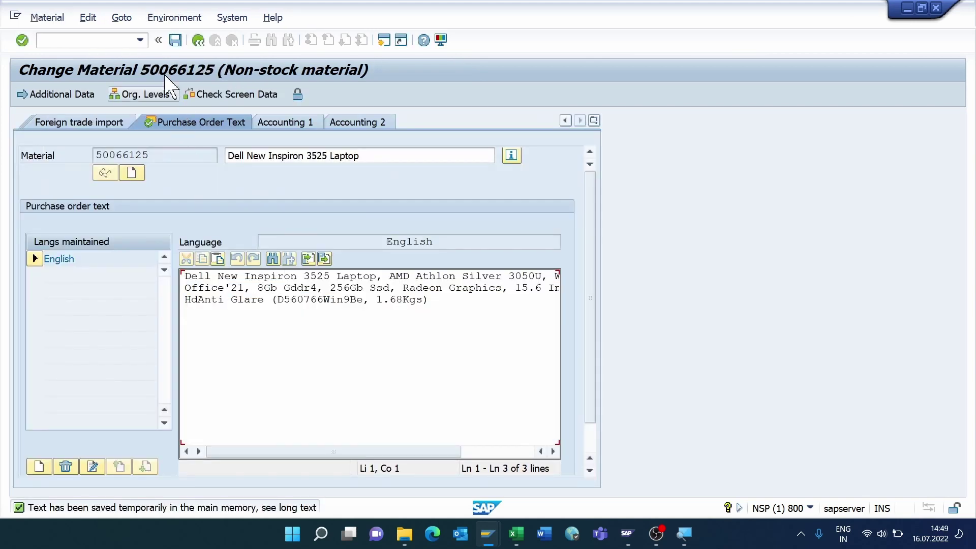
pyautogui.click(176, 41)
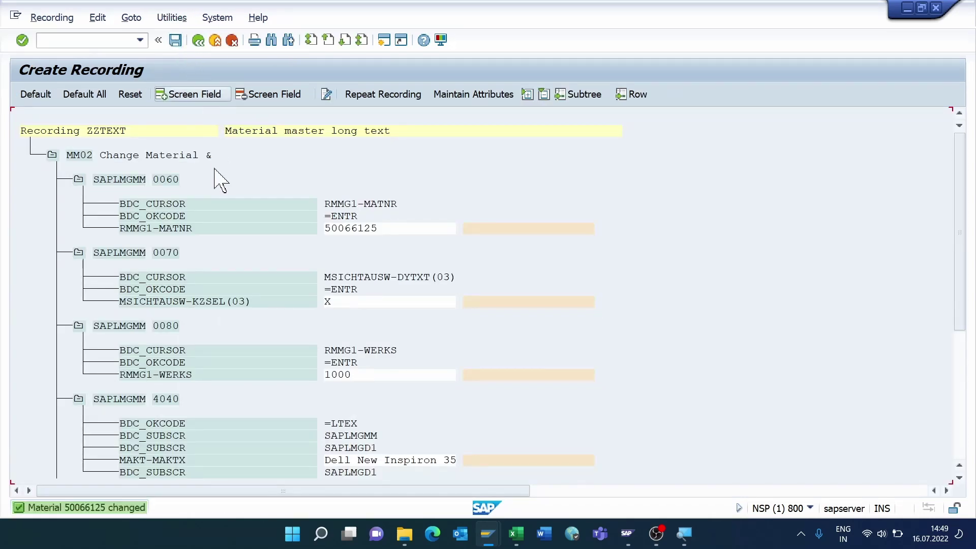
# Apply default names to all recorded fields and review names like MATNR, WERKS, MAKTX and TXLINE_02.
pyautogui.click(86, 92)
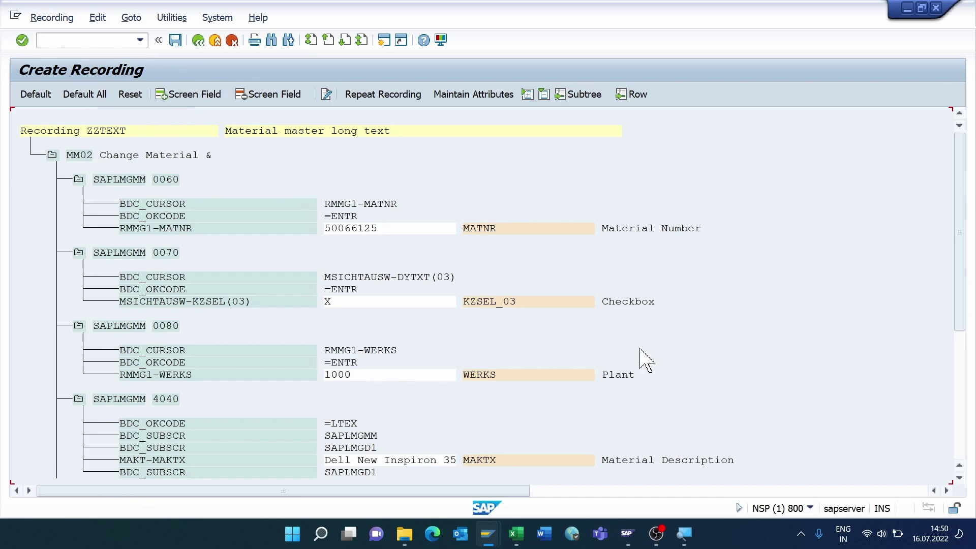
pyautogui.scroll(-1, 641, 356)
pyautogui.scroll(-4, 639, 348)
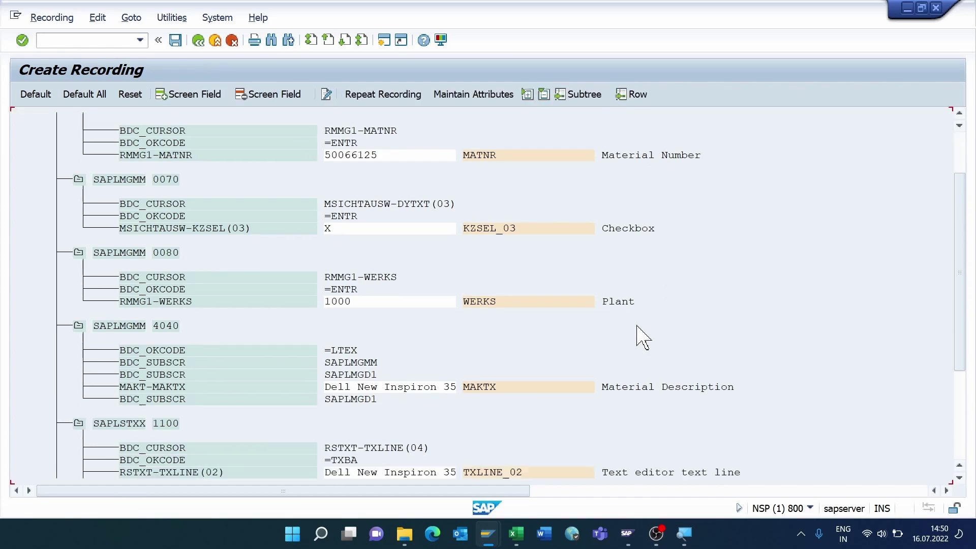
pyautogui.scroll(-2, 641, 338)
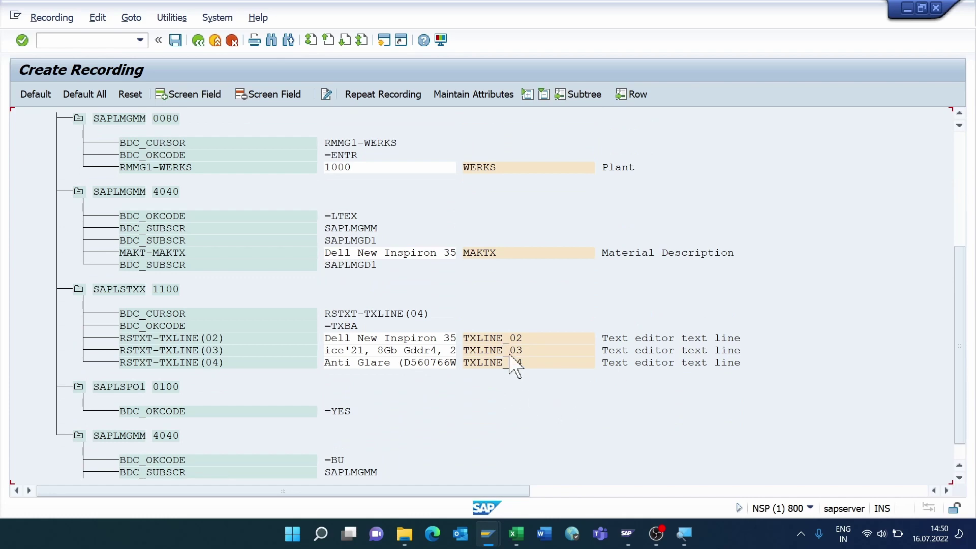
pyautogui.scroll(-1, 551, 399)
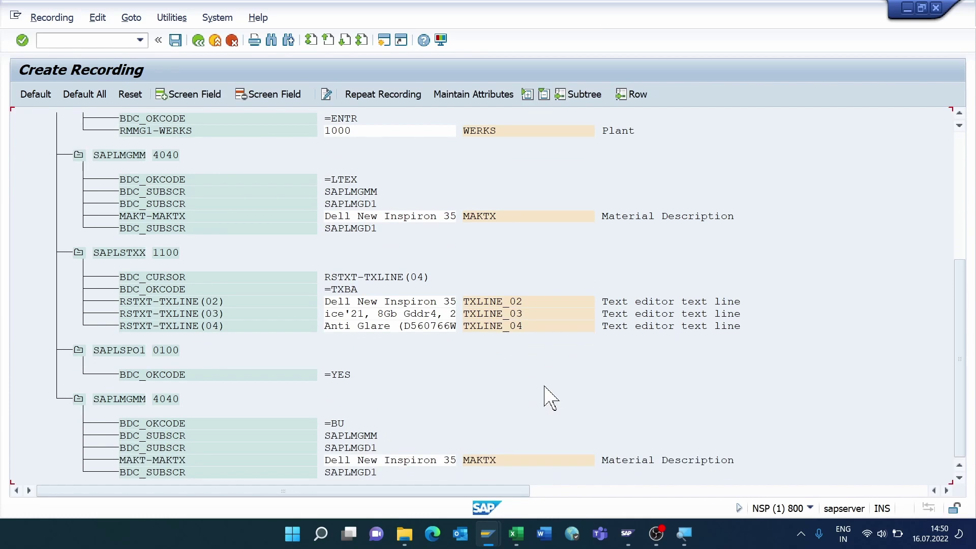
pyautogui.scroll(5, 551, 397)
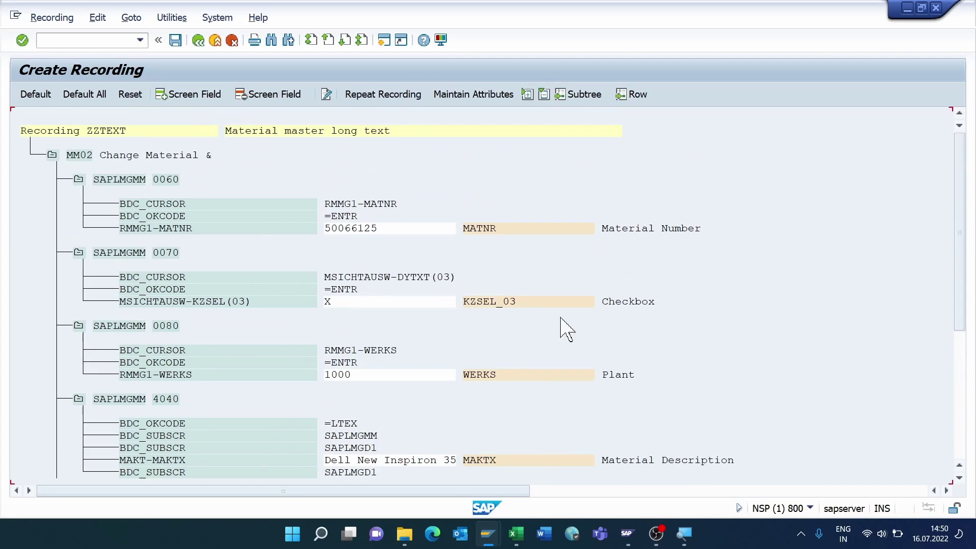
# Save recording ZZTEXT and go back to the ZMTEXT object attributes.
pyautogui.click(175, 41)
pyautogui.click(199, 41)
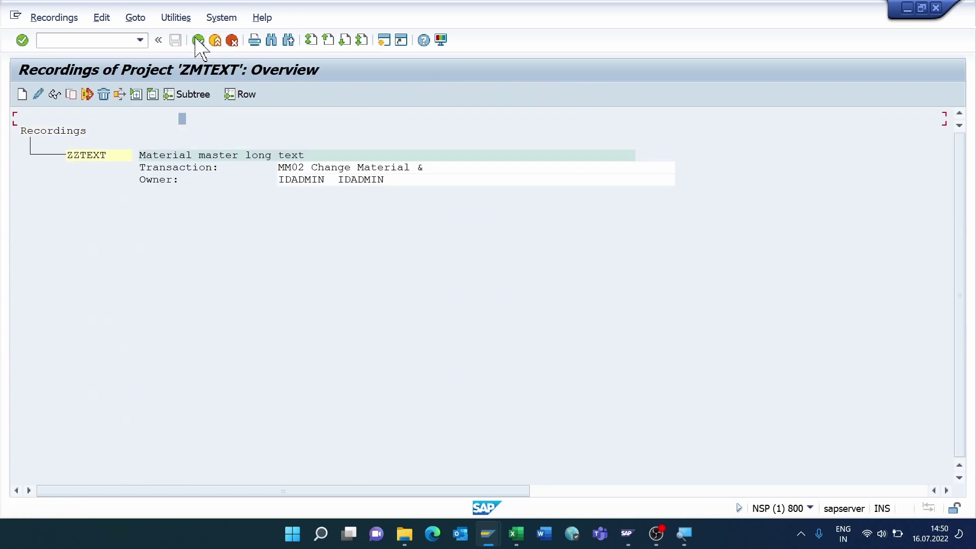
pyautogui.click(199, 41)
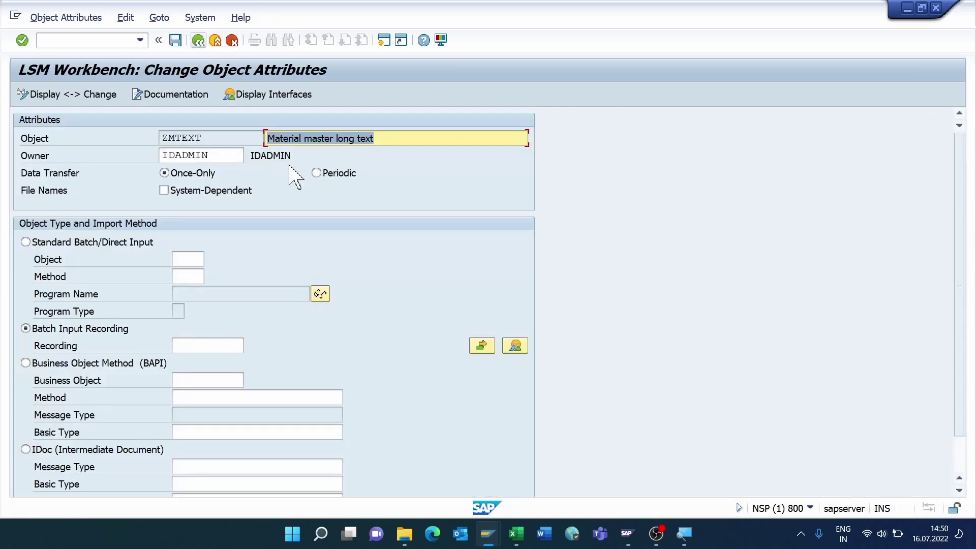
# Assign batch input recording ZZTEXT to object ZMTEXT and save the attributes.
pyautogui.click(207, 346)
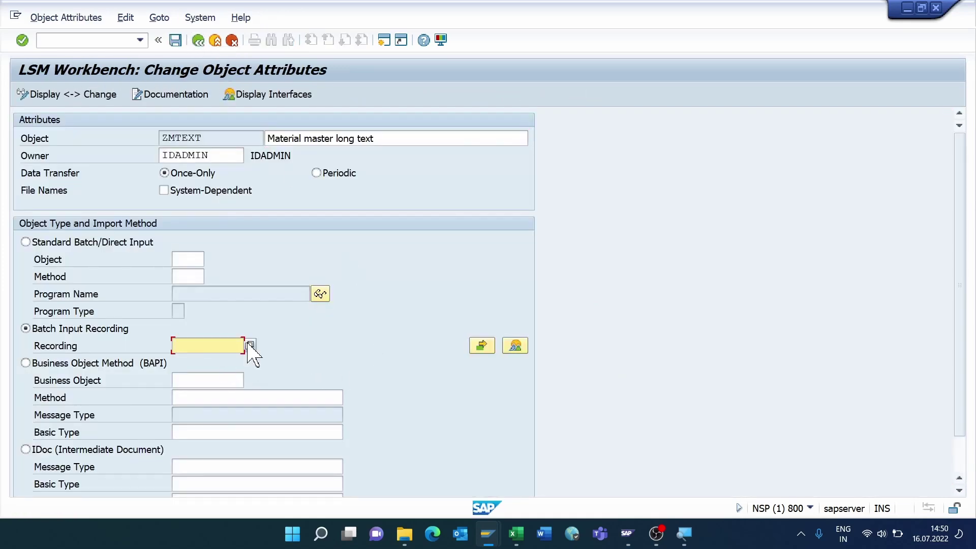
pyautogui.click(250, 345)
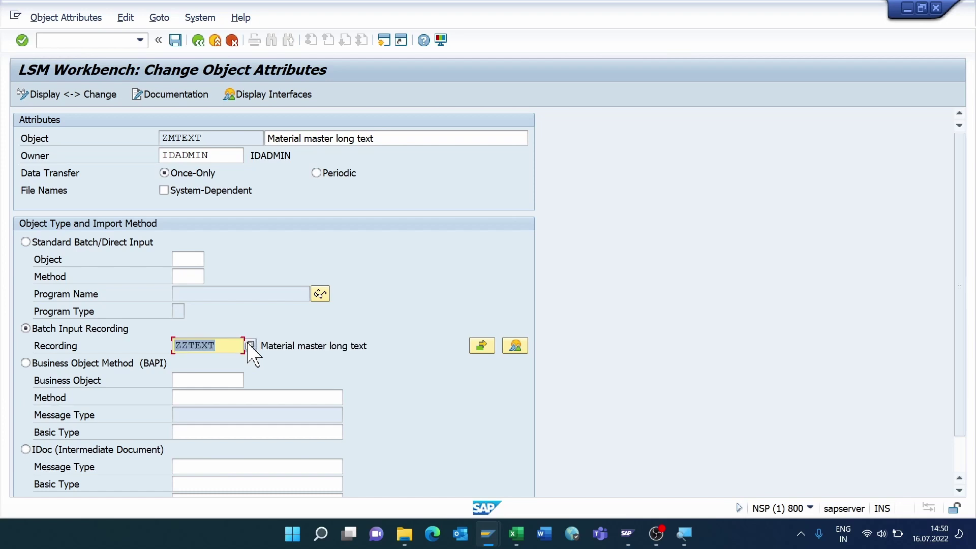
pyautogui.click(175, 40)
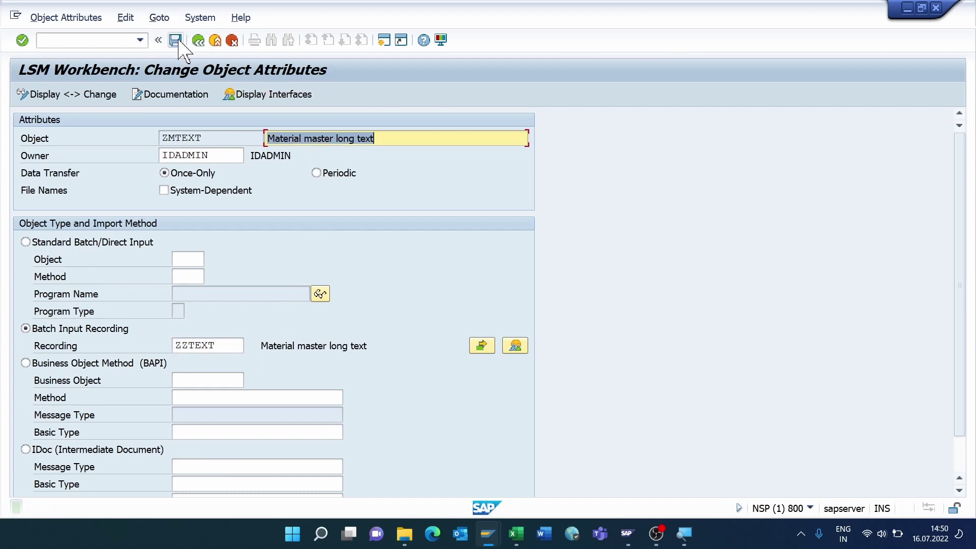
pyautogui.click(199, 43)
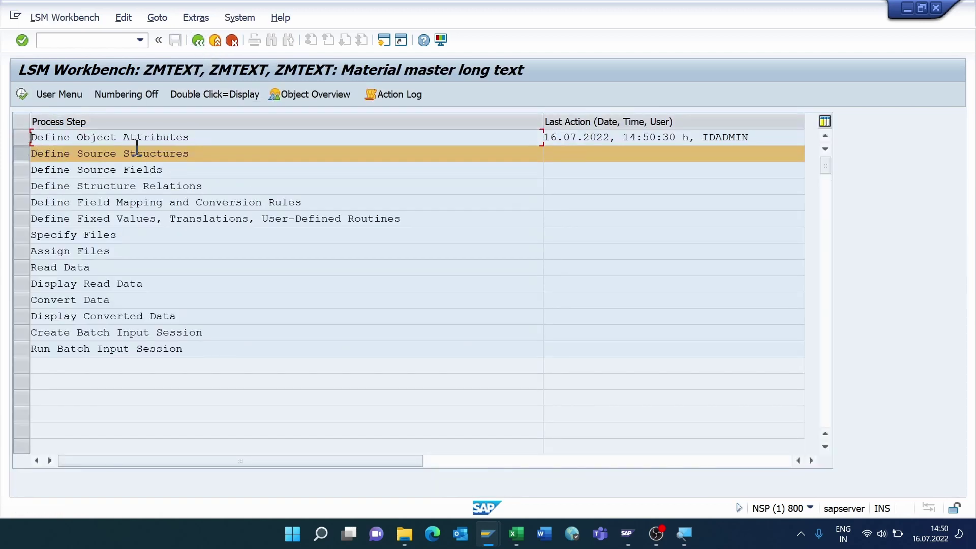
# Create source structure YTEXT with description 'material master long text' and save it.
pyautogui.click(22, 95)
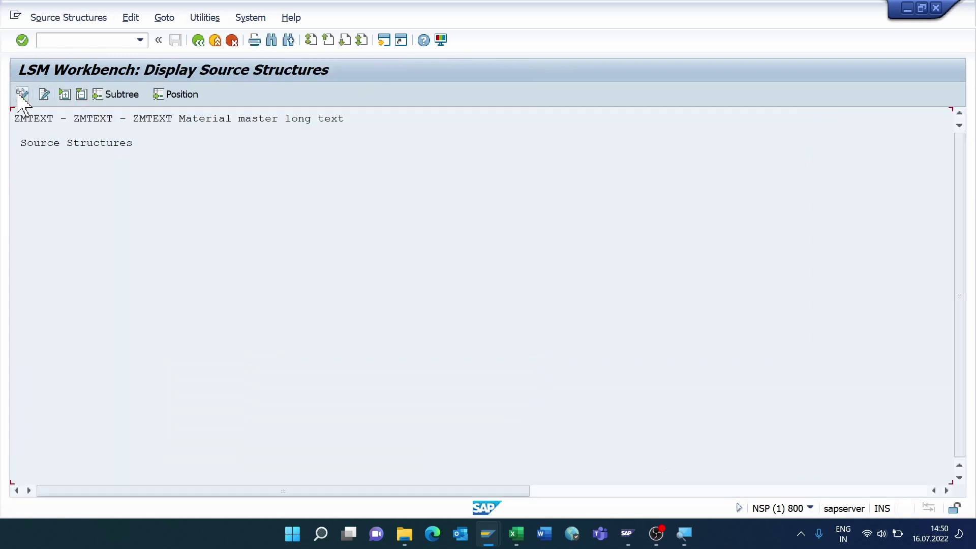
pyautogui.click(21, 95)
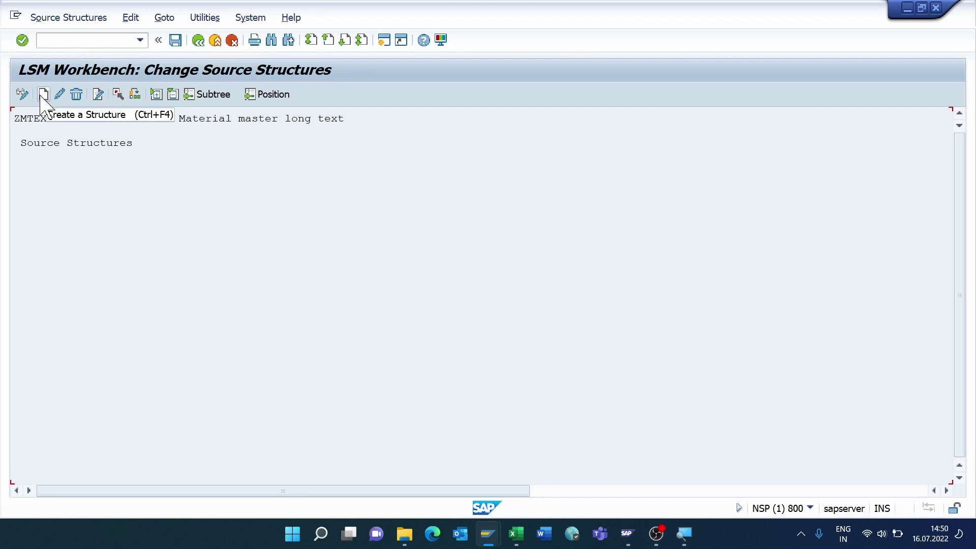
pyautogui.click(43, 95)
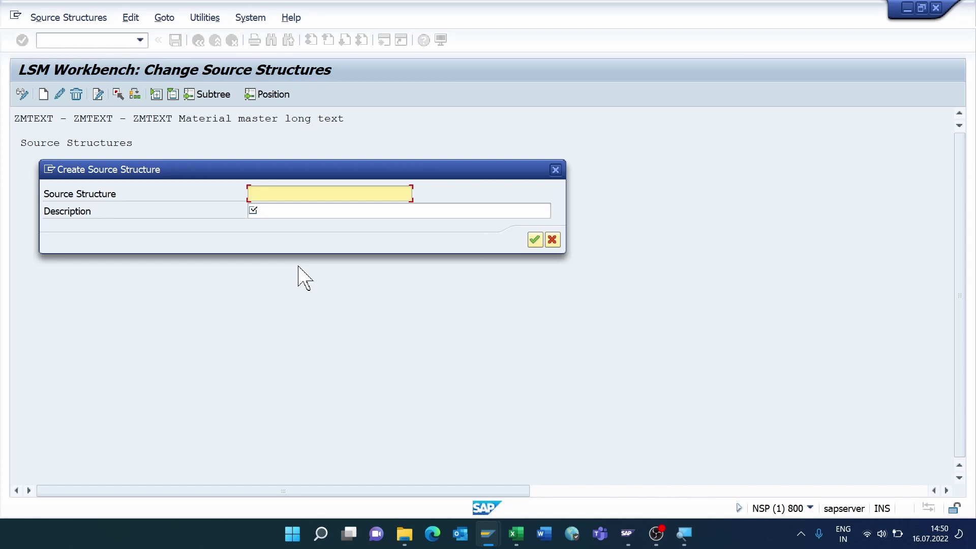
pyautogui.write('yte')
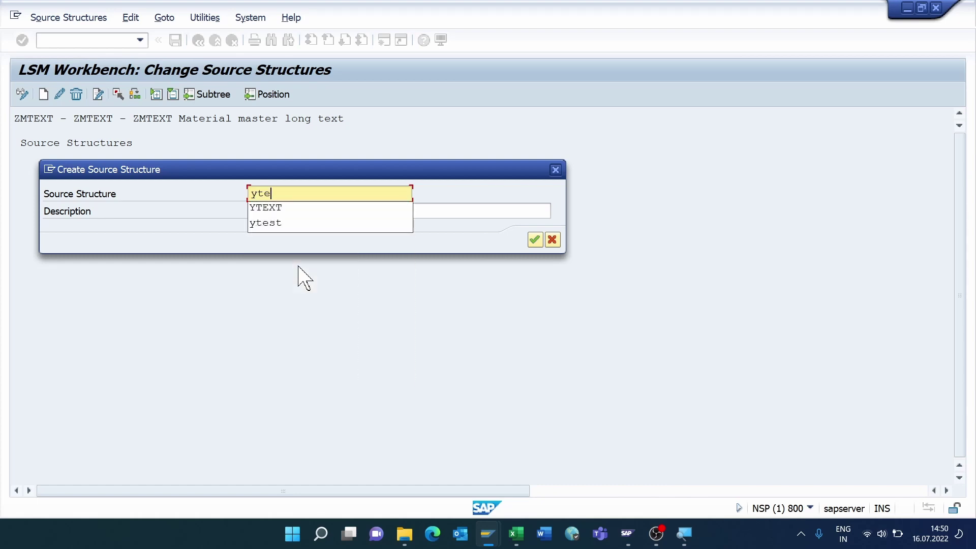
pyautogui.write('xt')
pyautogui.press('Tab')
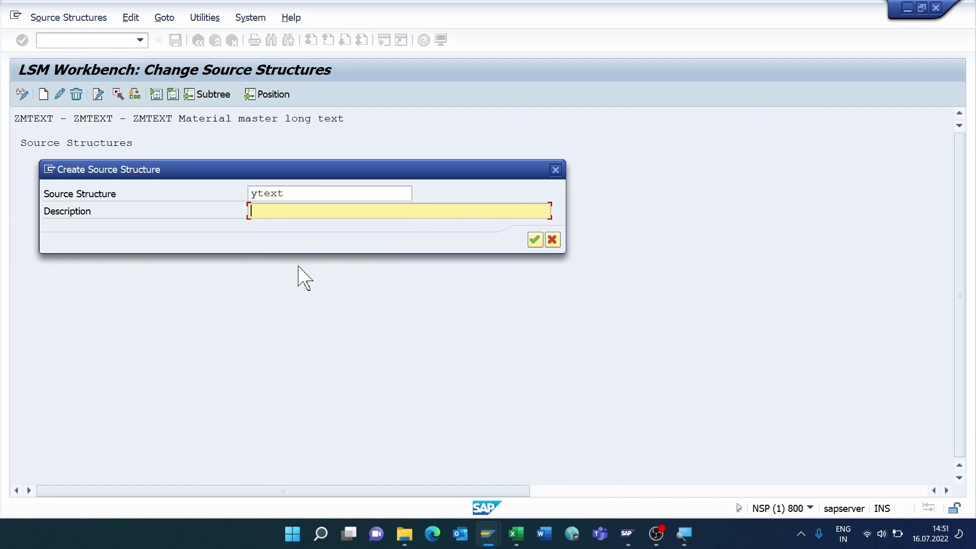
pyautogui.write('material master long text')
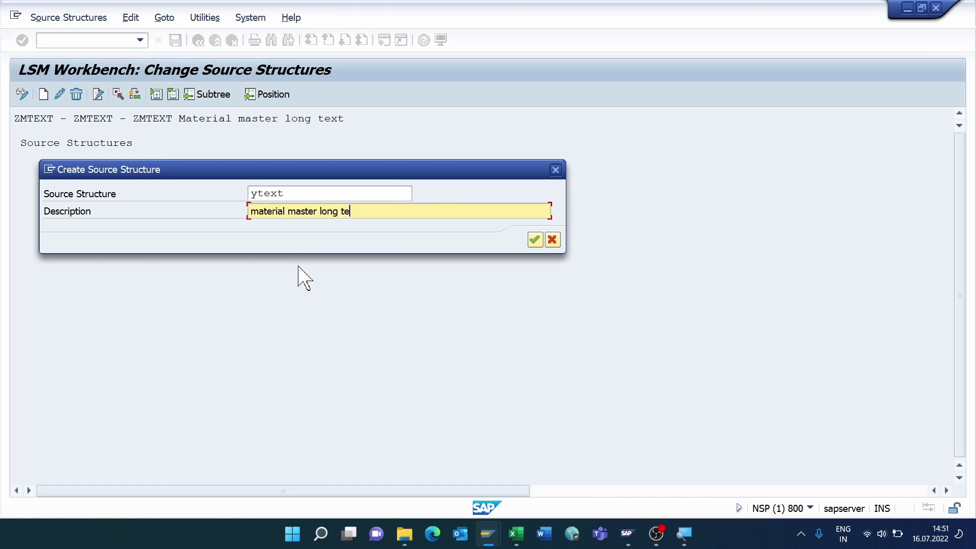
pyautogui.click(535, 239)
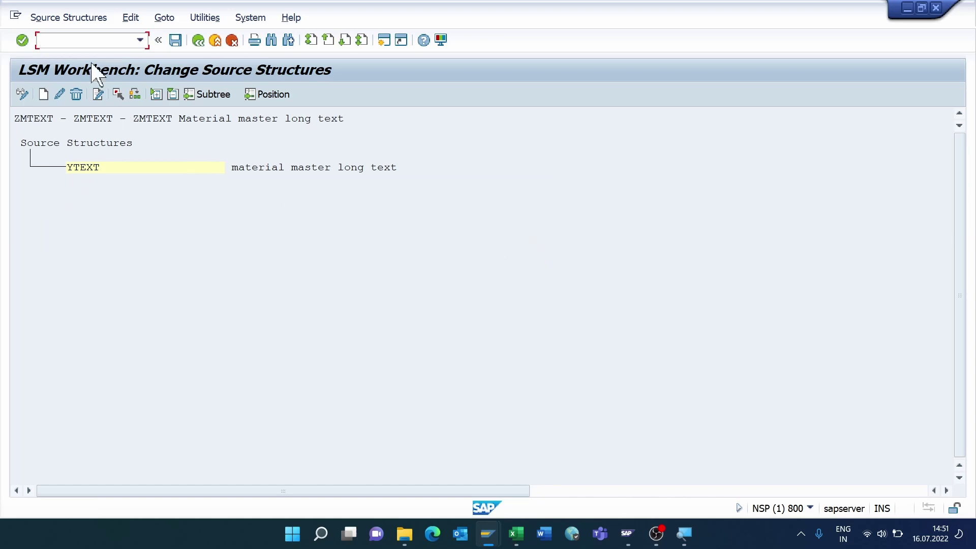
pyautogui.click(177, 39)
pyautogui.click(198, 40)
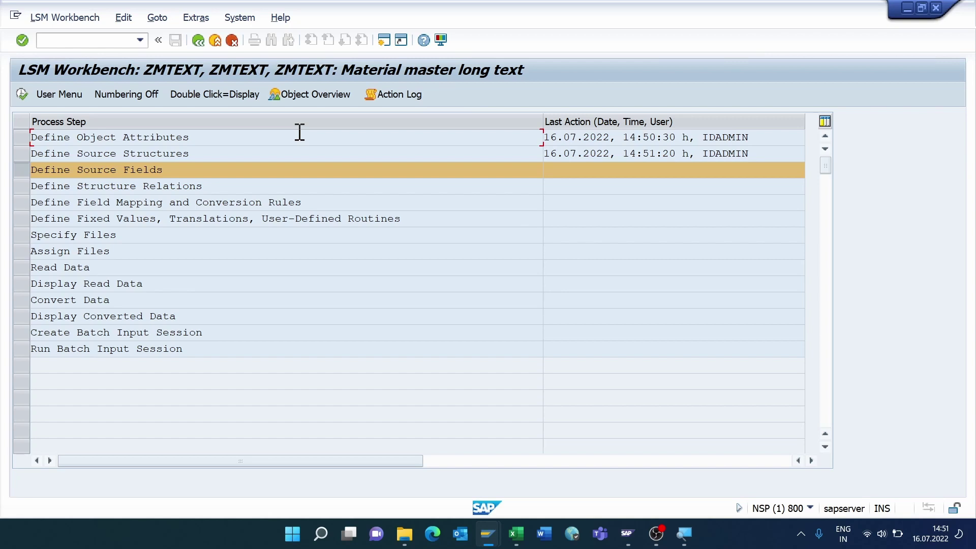
# Display the ZMTEXT object overview as a table and select field details MATNR through TXLINE_04.
pyautogui.click(322, 99)
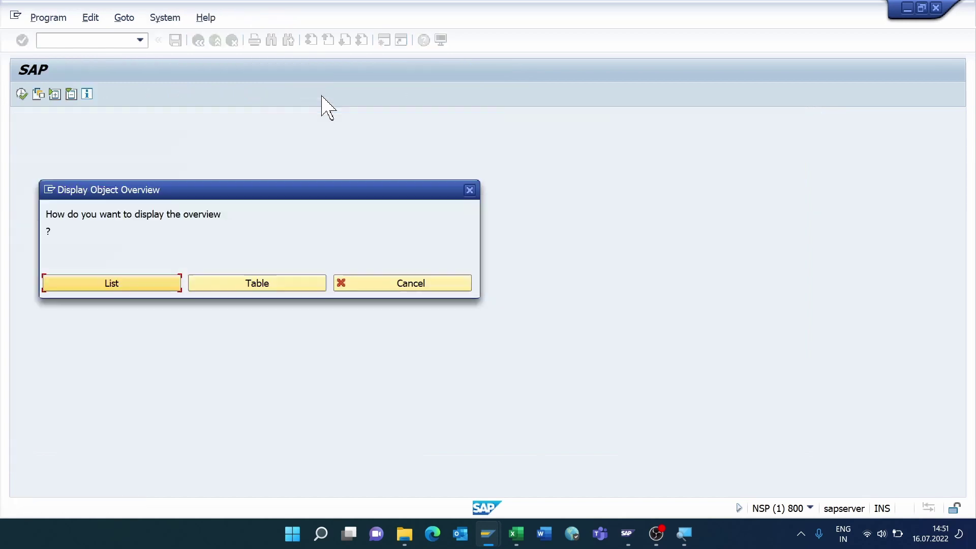
pyautogui.click(258, 289)
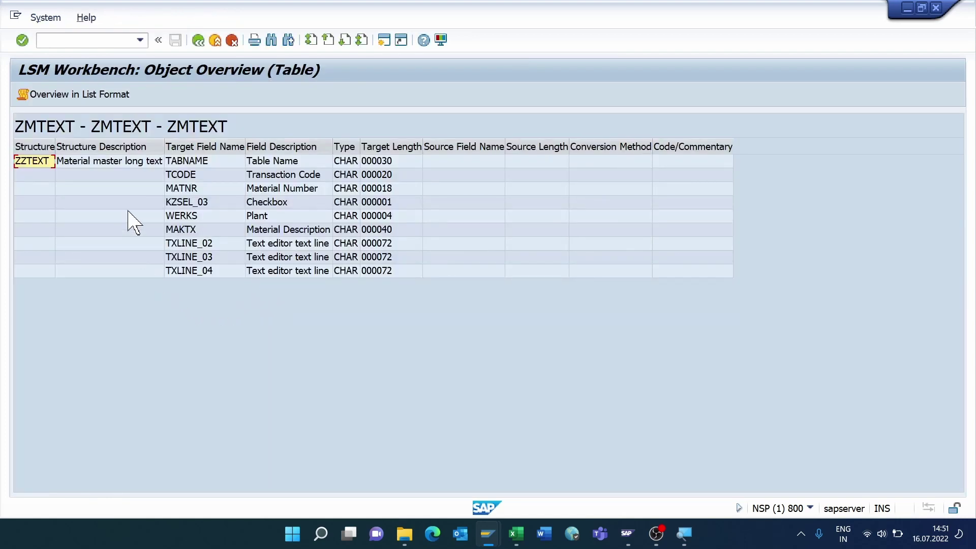
pyautogui.click(182, 188)
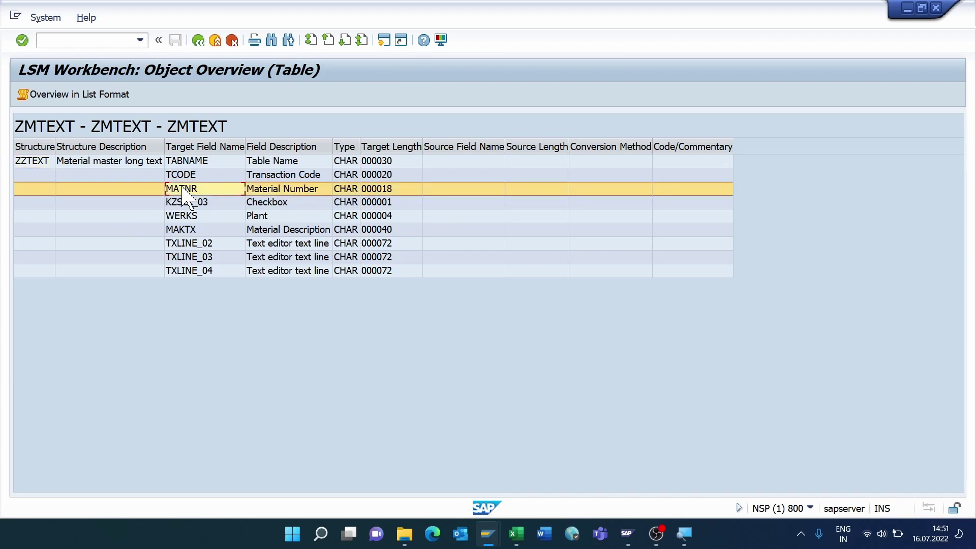
pyautogui.click(192, 216)
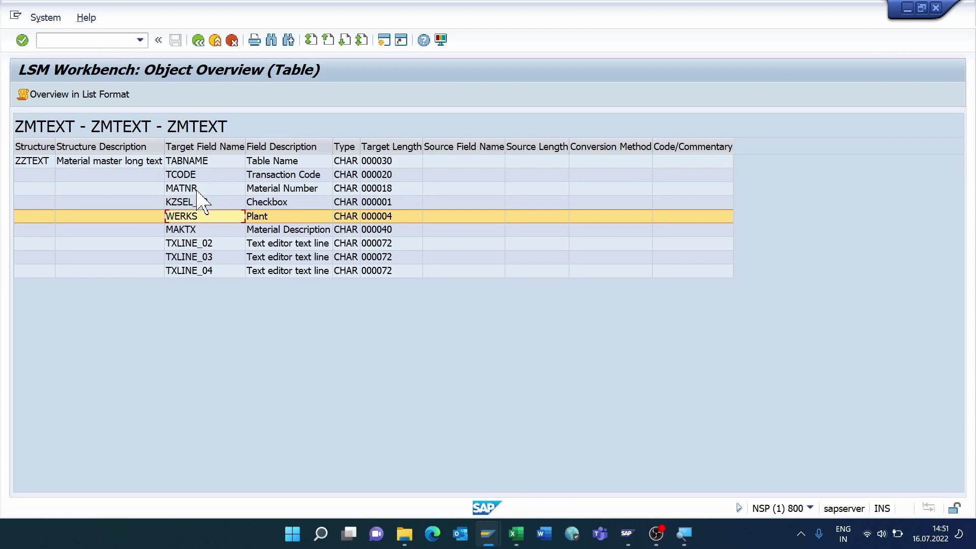
pyautogui.moveTo(197, 189); pyautogui.dragTo(391, 271)
# Paste the copied field list into Sheet2 and autofit all columns.
pyautogui.hotkey('alt', 'Tab')
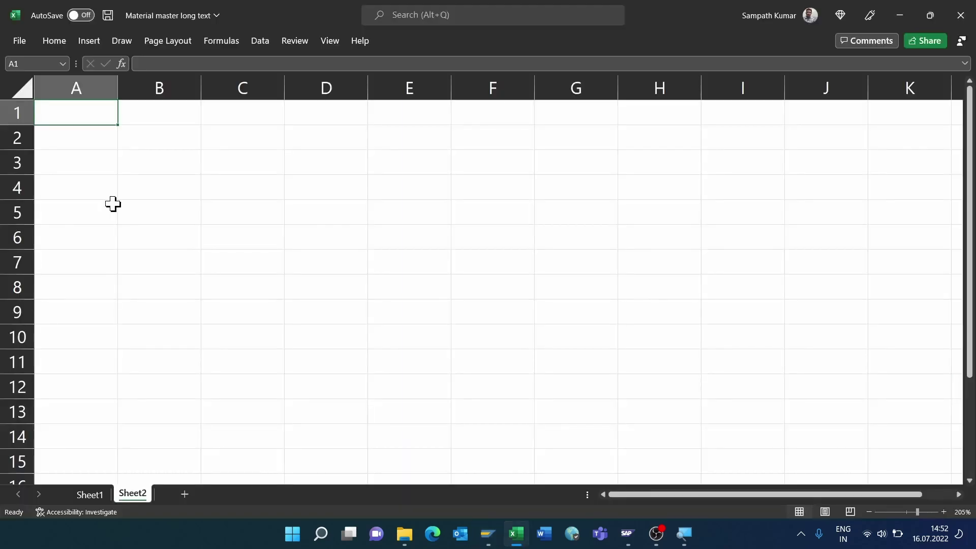
pyautogui.hotkey('ctrl', 'v')
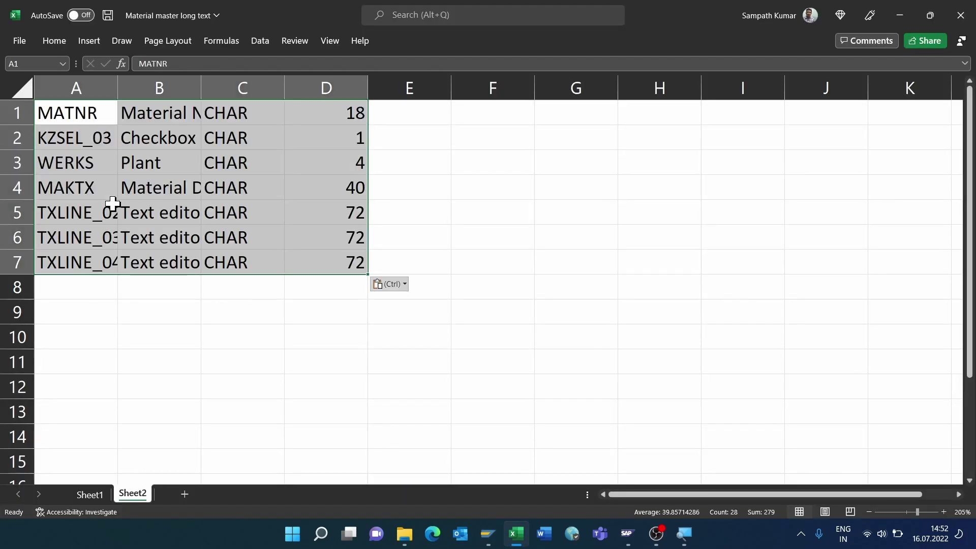
pyautogui.click(20, 95)
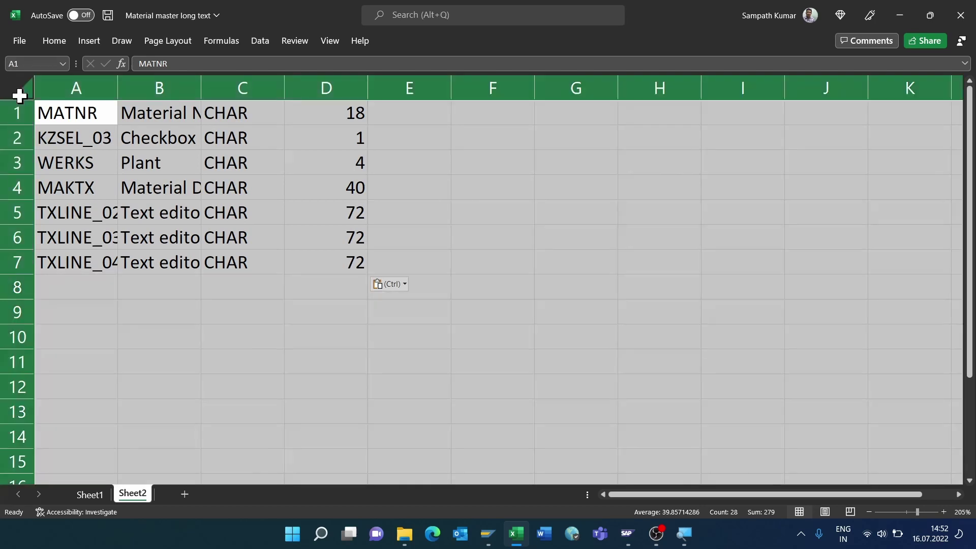
pyautogui.doubleClick(117, 87)
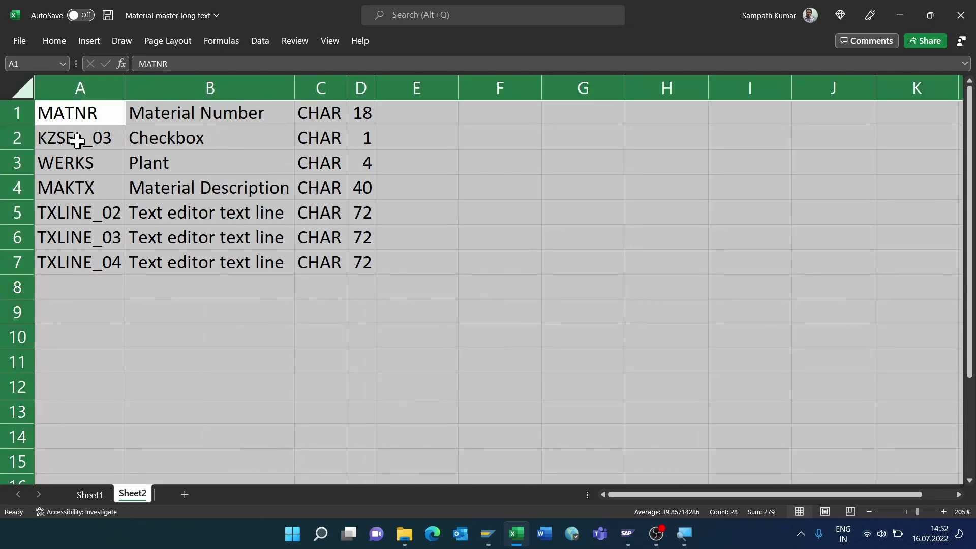
# Clear the KZSEL_03 and MAKTX rows and delete the resulting empty rows.
pyautogui.moveTo(80, 139); pyautogui.dragTo(358, 146)
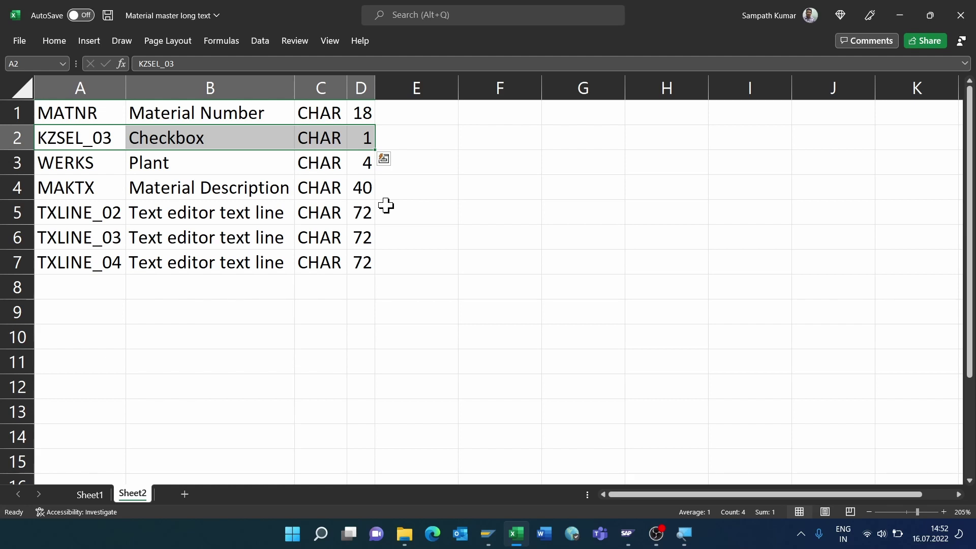
pyautogui.press('Delete')
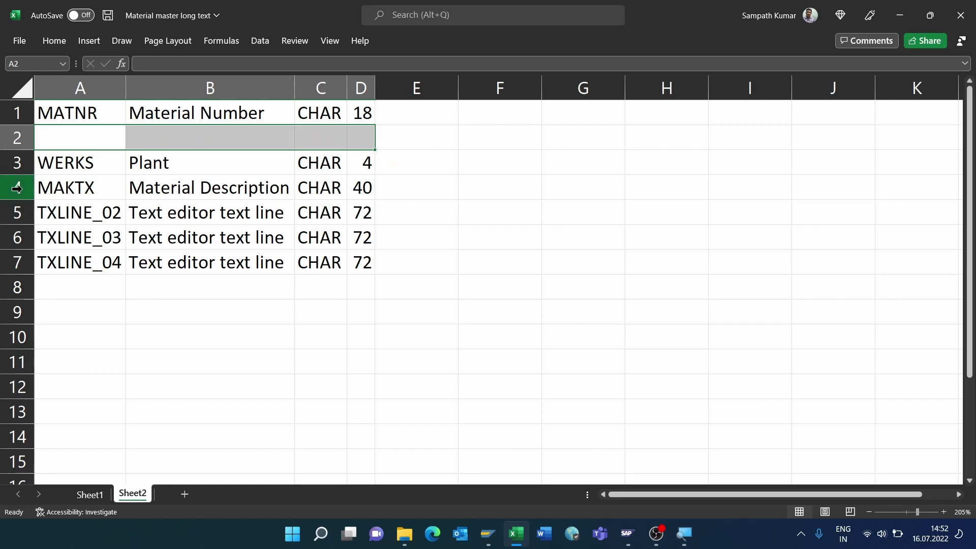
pyautogui.moveTo(96, 189); pyautogui.dragTo(359, 189)
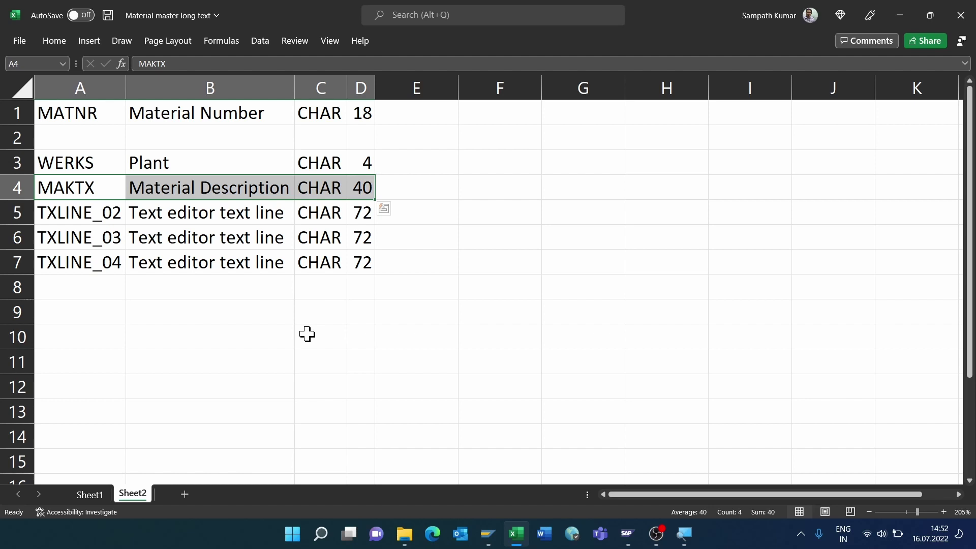
pyautogui.press('Delete')
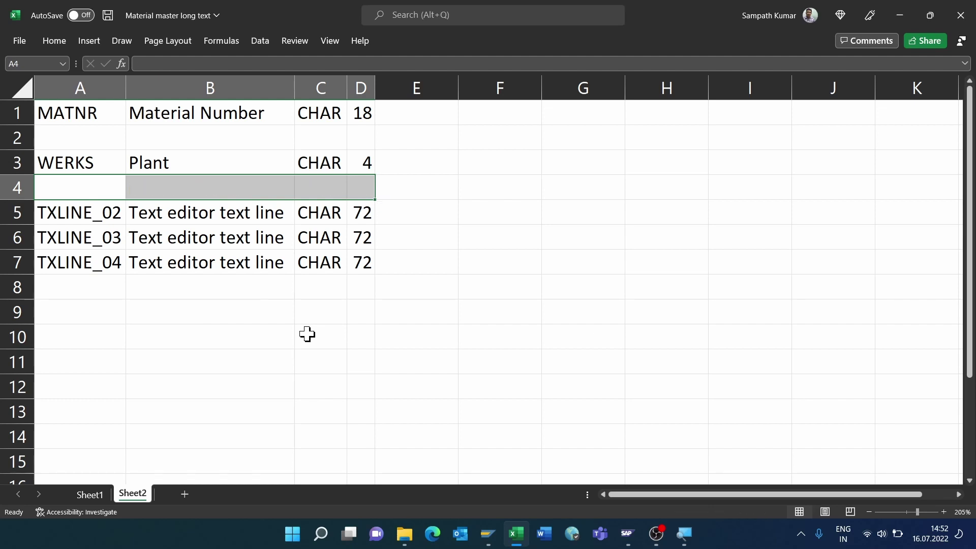
pyautogui.click(24, 137)
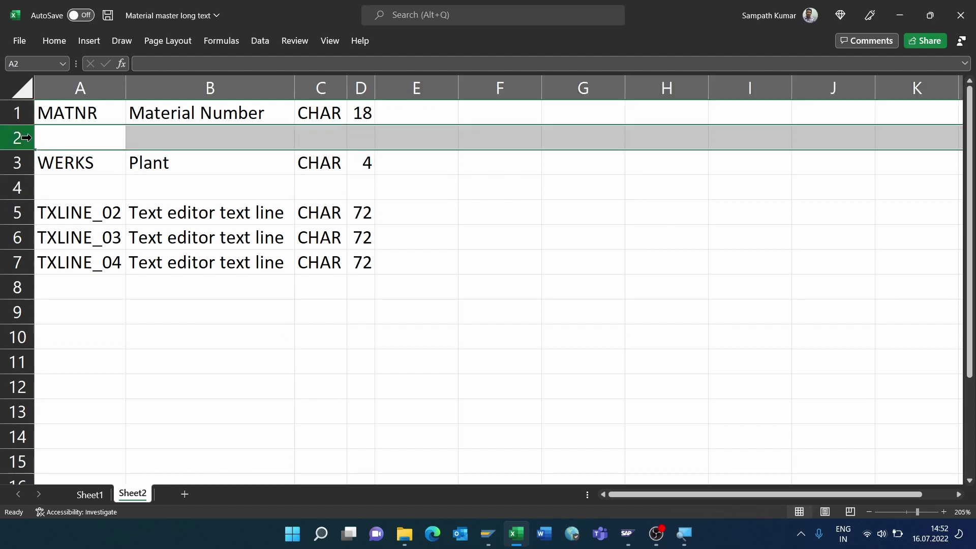
pyautogui.hotkey('ctrl', '-')
pyautogui.click(2, 160)
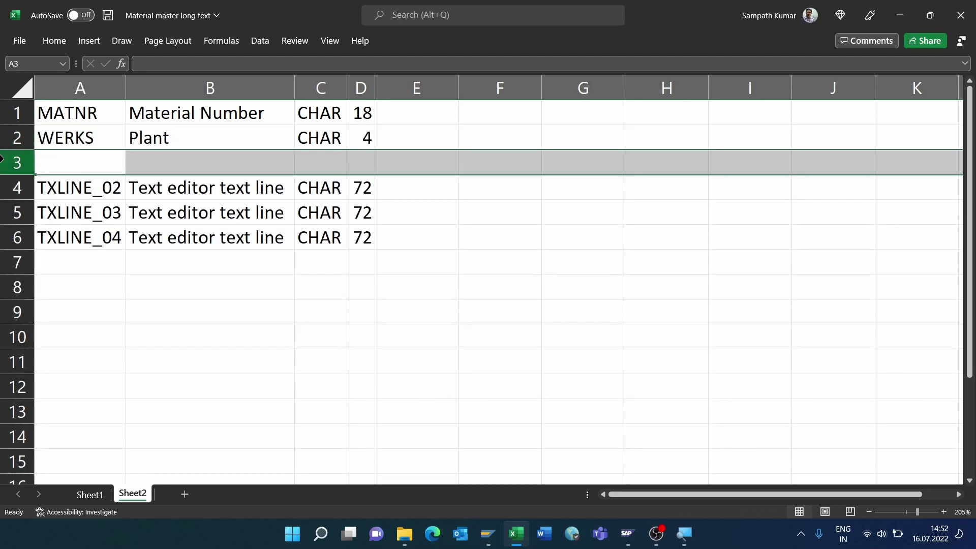
pyautogui.hotkey('ctrl', '-')
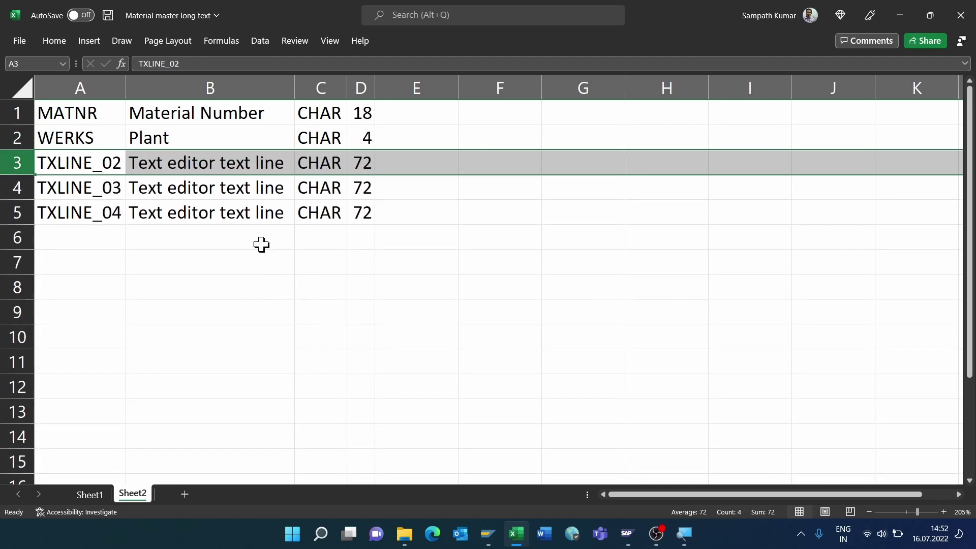
pyautogui.click(243, 218)
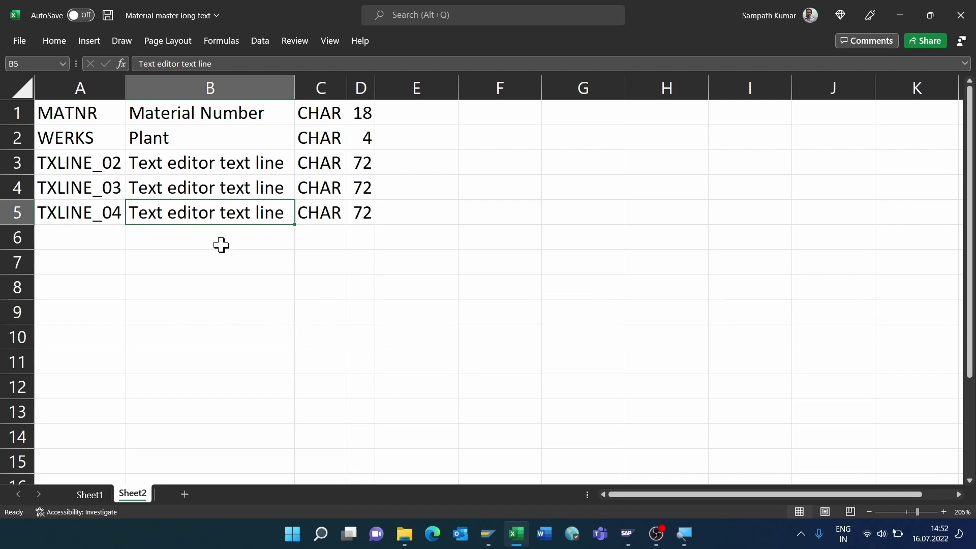
# Move the field descriptions out to column E and delete the emptied column B.
pyautogui.moveTo(240, 109); pyautogui.dragTo(250, 218)
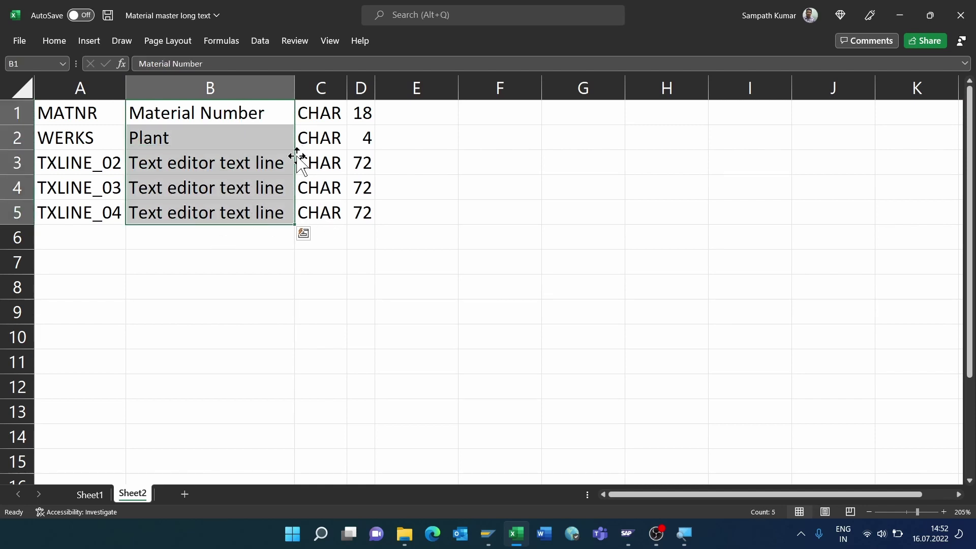
pyautogui.moveTo(303, 168); pyautogui.dragTo(413, 170)
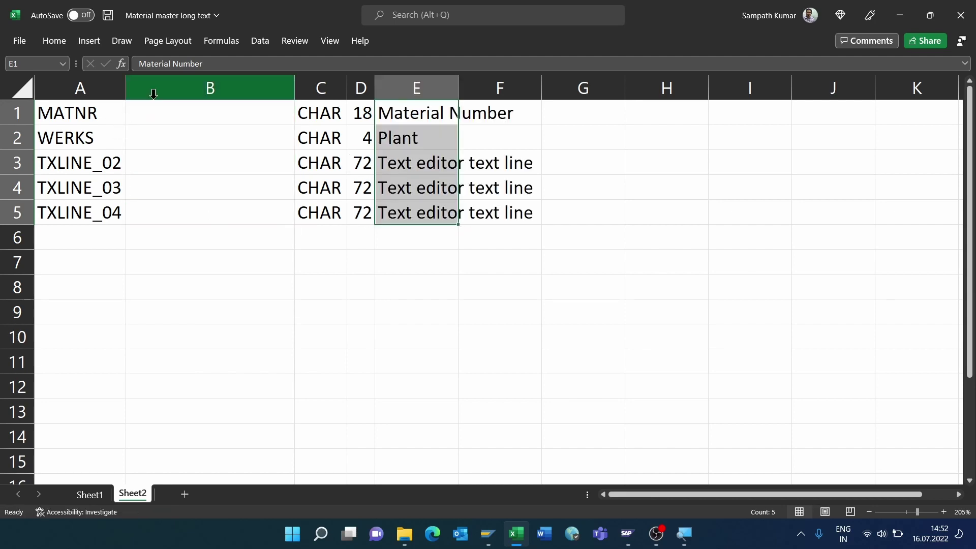
pyautogui.click(177, 87)
pyautogui.hotkey('ctrl', '-')
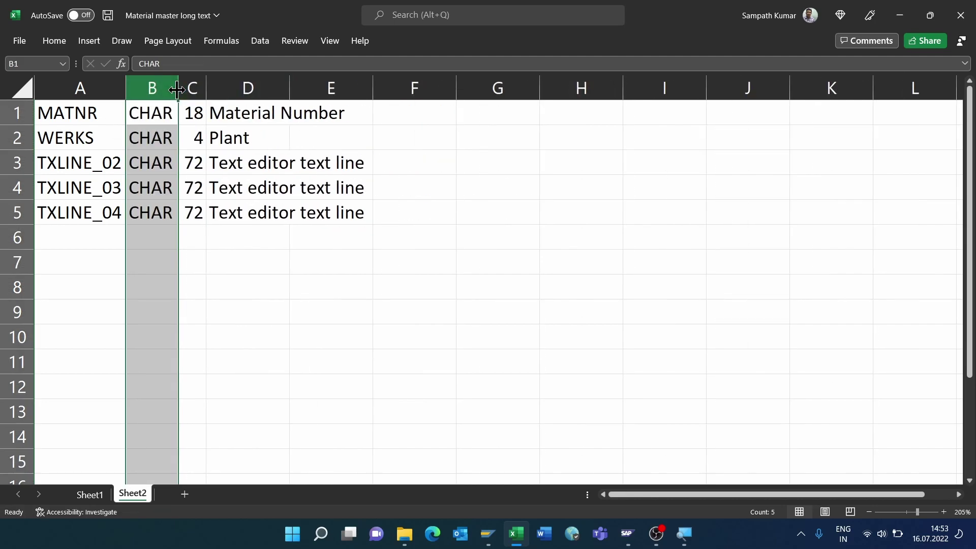
# Change the five types in B1:B5 from CHAR to C and autofit the columns.
pyautogui.click(161, 112)
pyautogui.hotkey('ctrl', 'shift', 'Down')
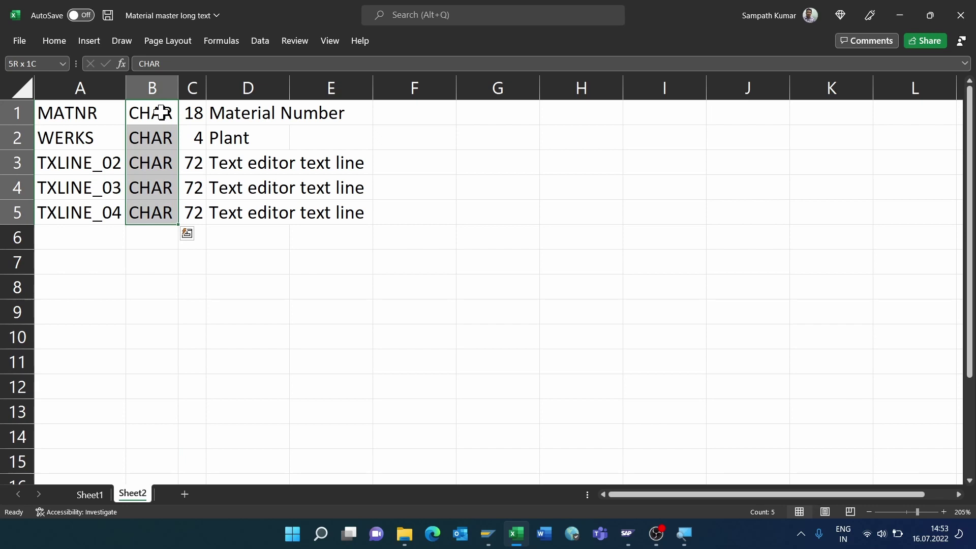
pyautogui.doubleClick(161, 112)
pyautogui.press('BackSpace')
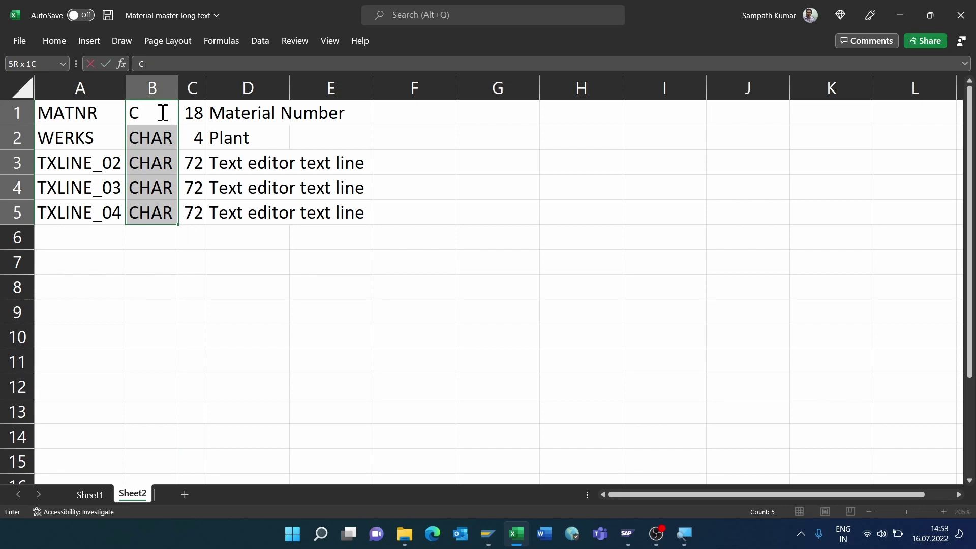
pyautogui.hotkey('ctrl', 'Return')
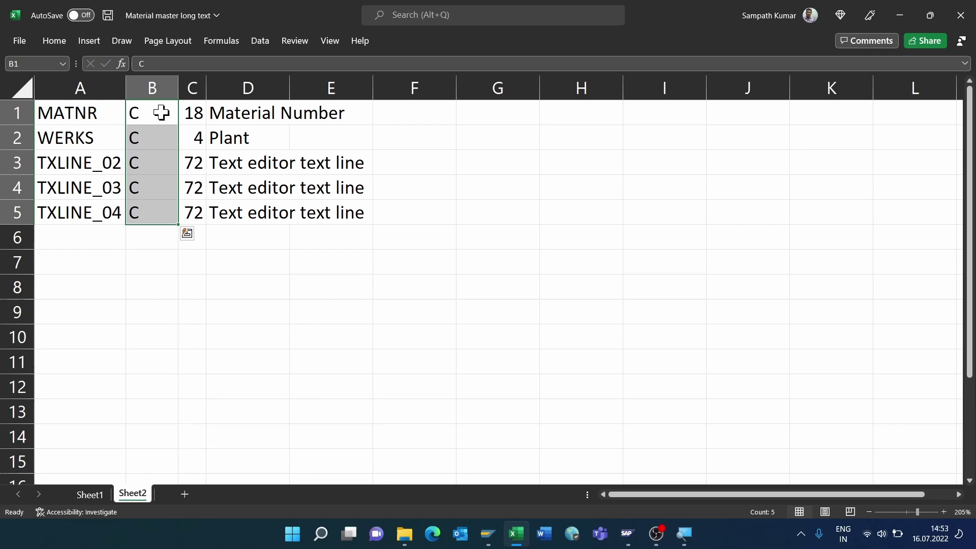
pyautogui.click(302, 162)
pyautogui.click(19, 83)
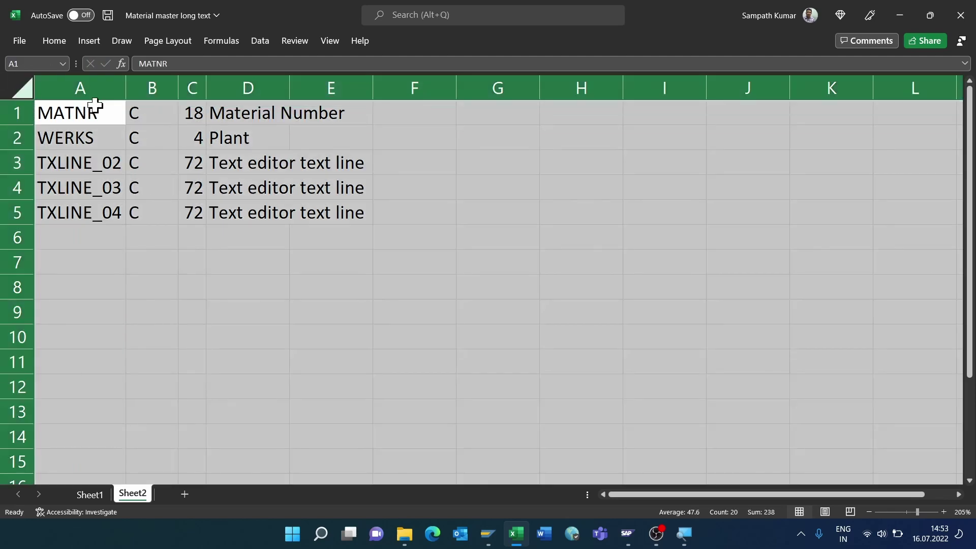
pyautogui.doubleClick(126, 87)
pyautogui.click(71, 121)
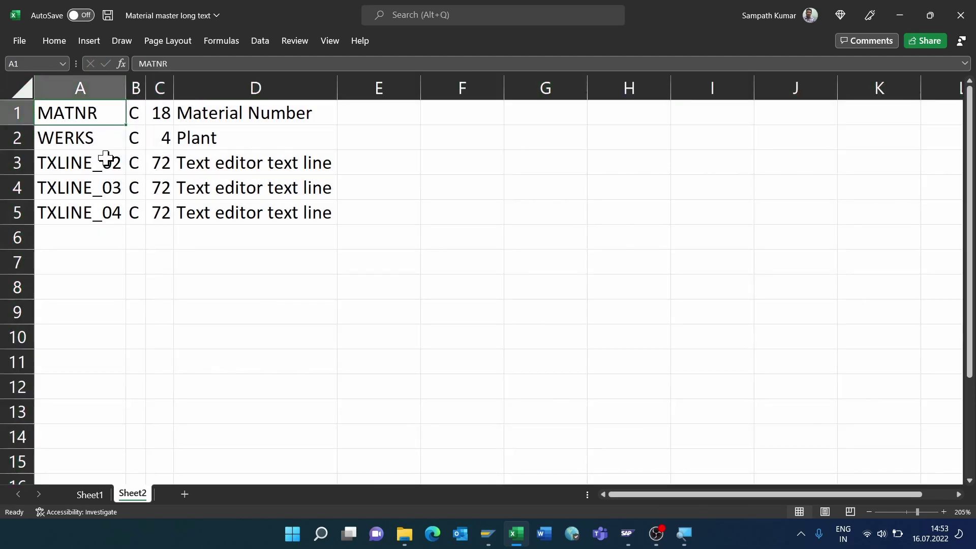
# Copy the field definitions in A1:D5 and return to the LSMW process step list.
pyautogui.moveTo(60, 115); pyautogui.dragTo(231, 214)
pyautogui.hotkey('ctrl', 'c')
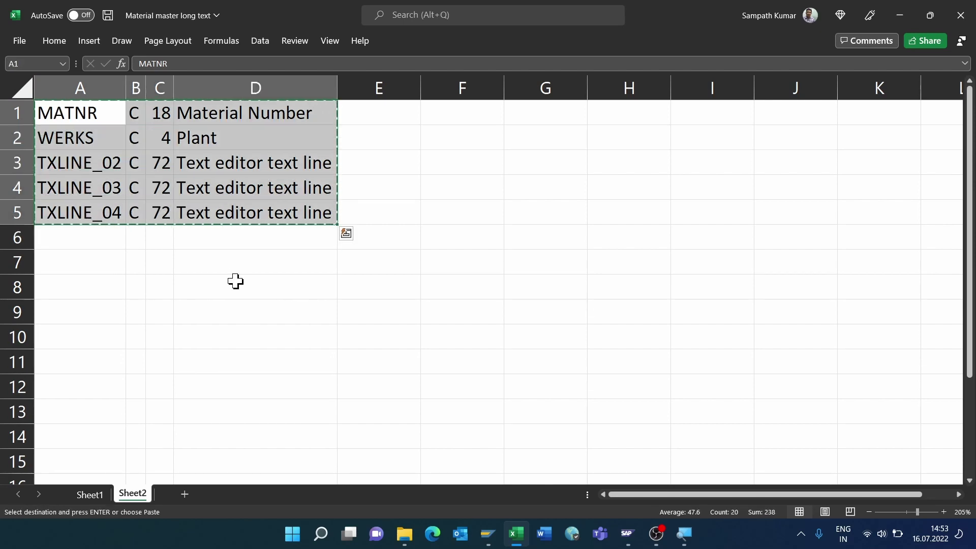
pyautogui.hotkey('alt', 'Tab')
pyautogui.click(198, 40)
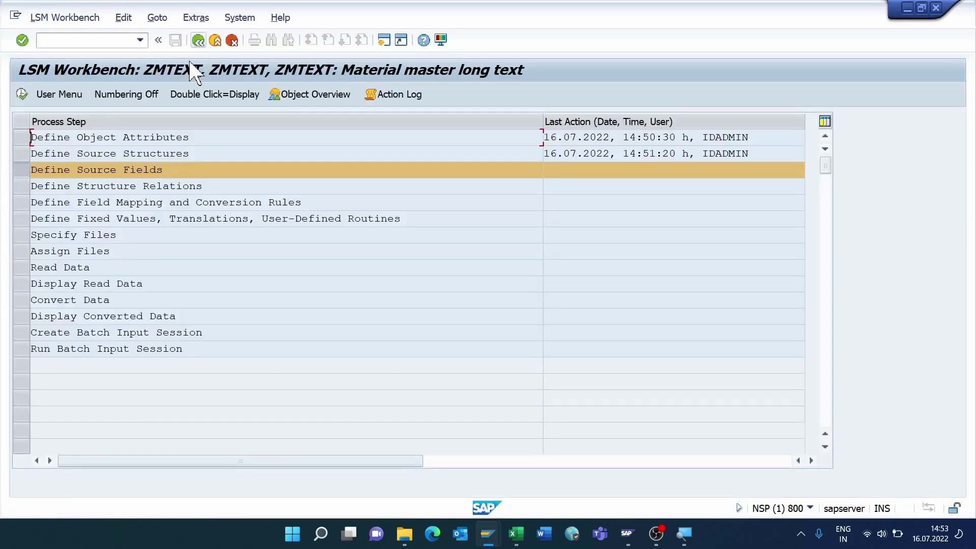
# Paste MATNR, WERKS and TXLINE_02–04 into YTEXT's source field table and save them.
pyautogui.click(21, 93)
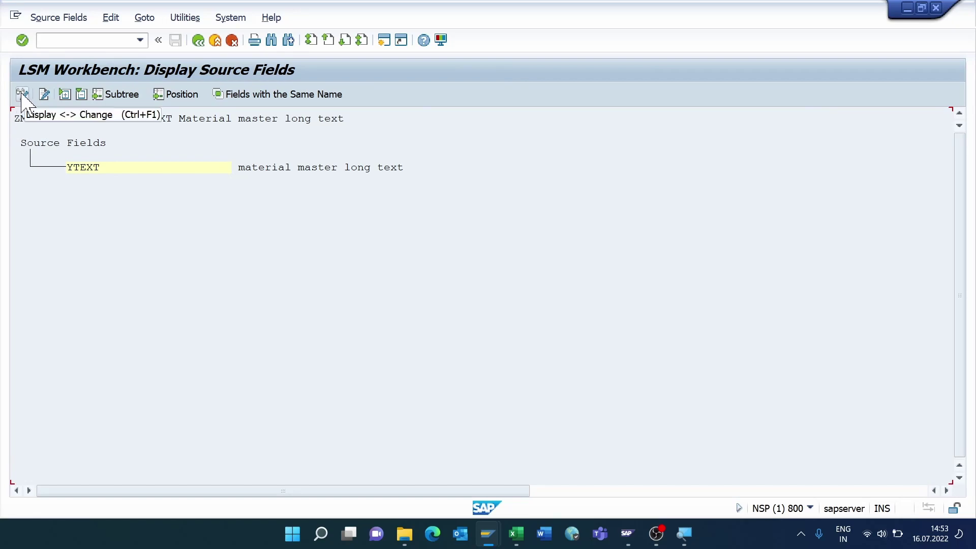
pyautogui.click(23, 95)
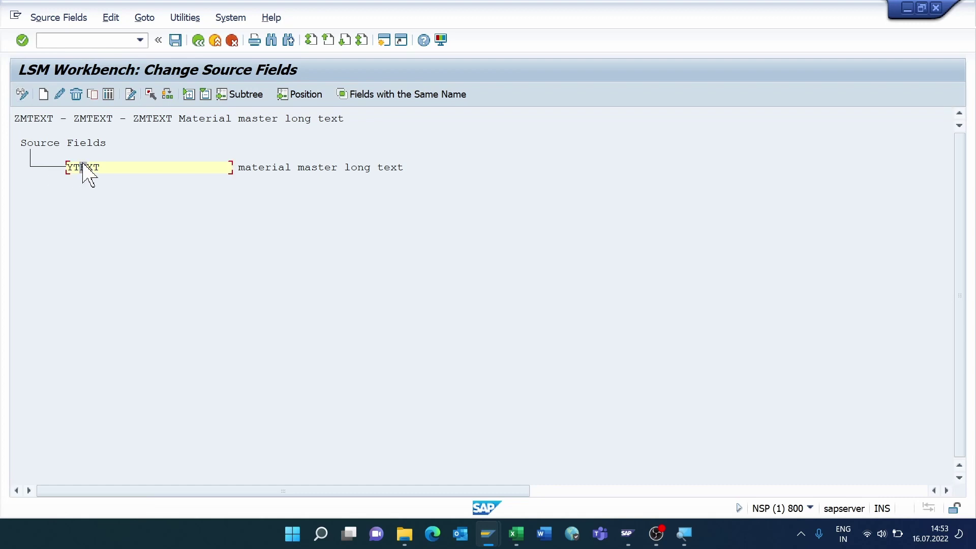
pyautogui.click(109, 95)
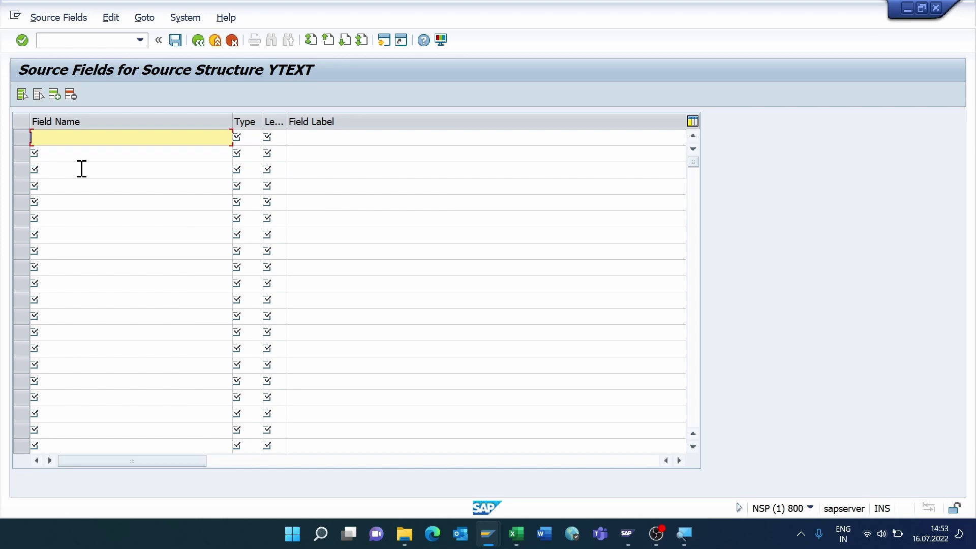
pyautogui.hotkey('ctrl', 'v')
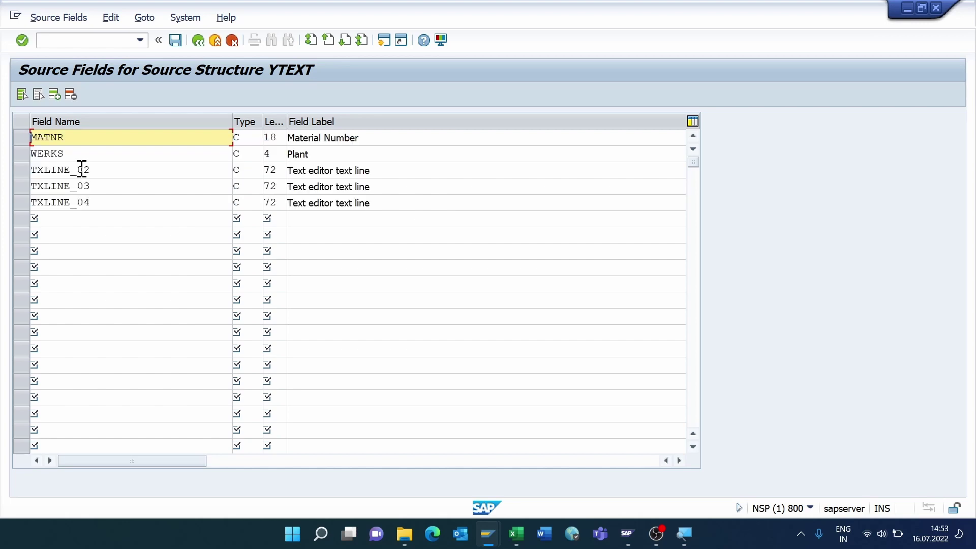
pyautogui.click(176, 43)
pyautogui.click(199, 42)
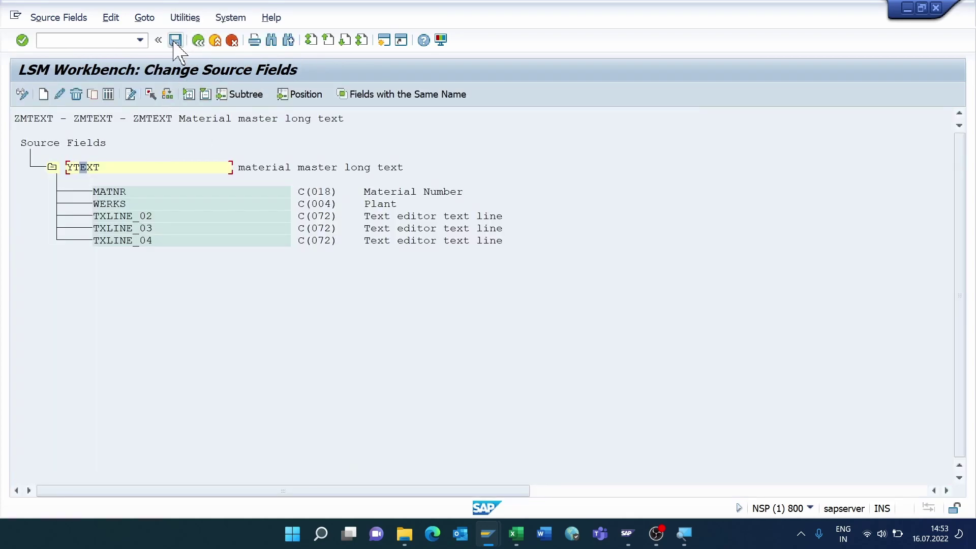
pyautogui.click(178, 44)
pyautogui.click(198, 42)
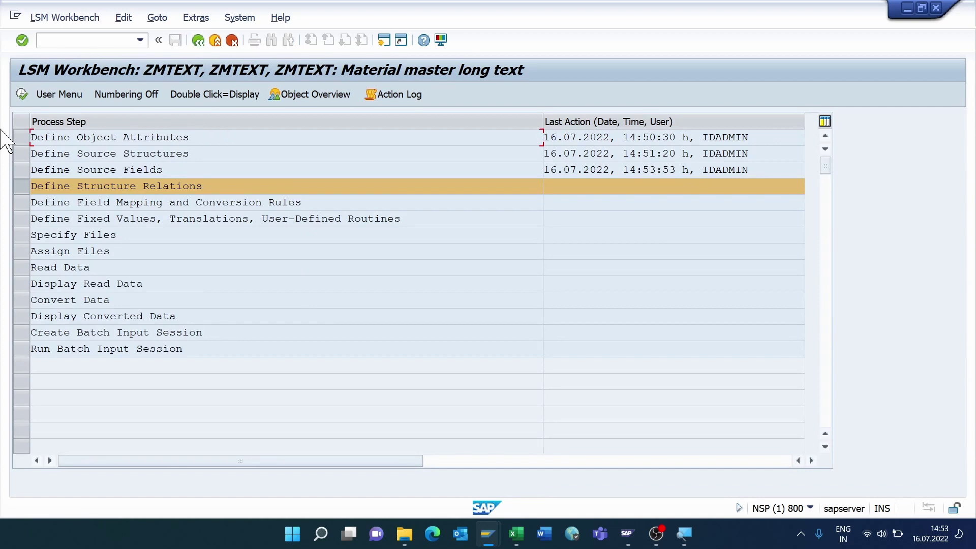
# Save the structure relation feeding target ZZTEXT from source structure YTEXT.
pyautogui.click(21, 94)
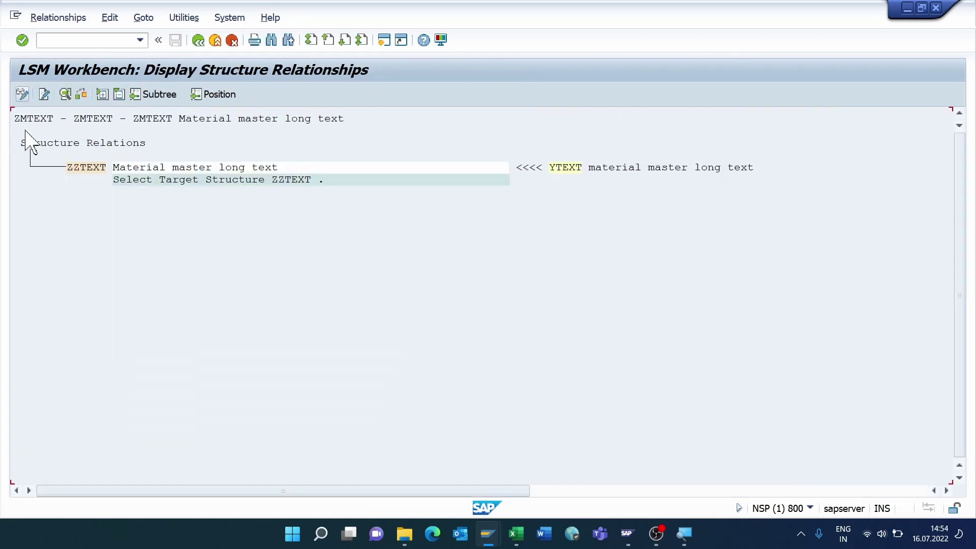
pyautogui.click(23, 94)
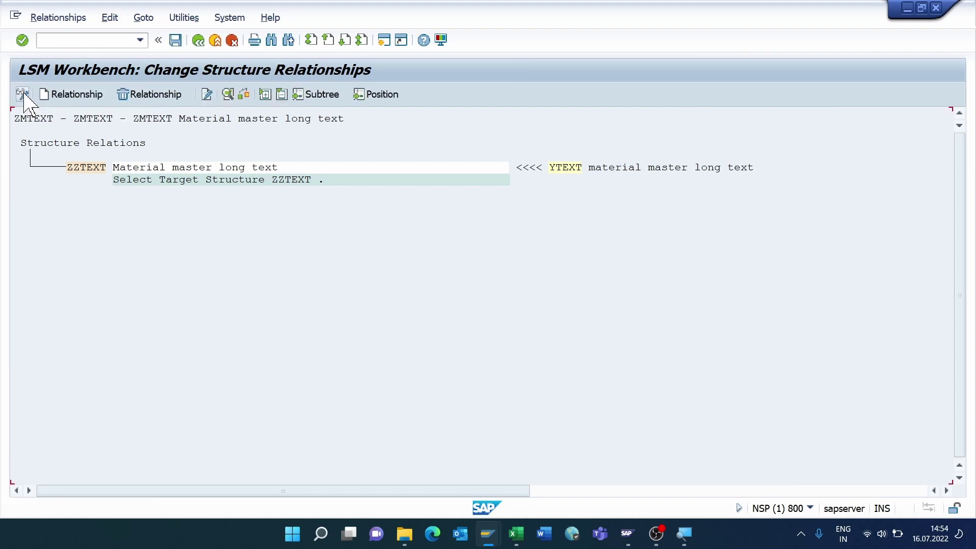
pyautogui.click(175, 42)
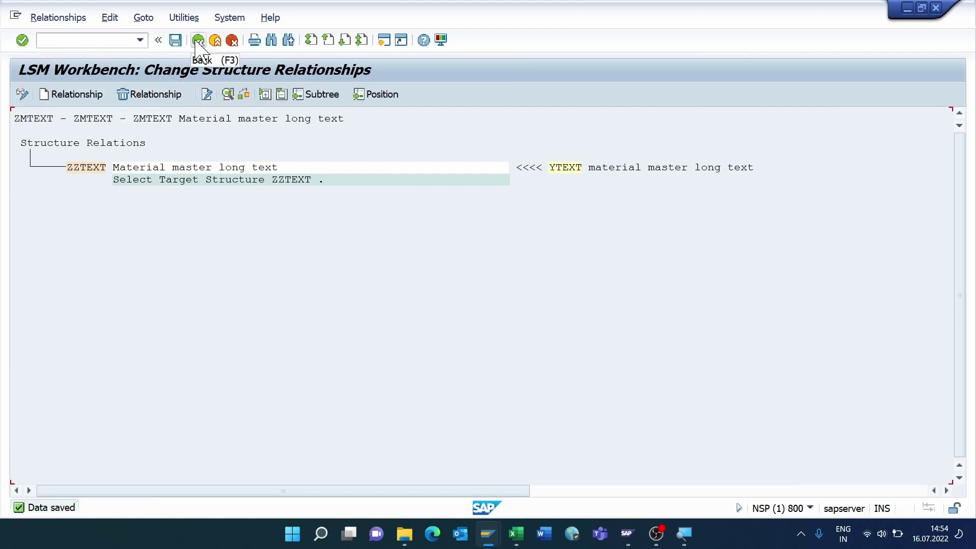
# Return to the LSMW step list and open ZZTEXT's field mapping and conversion rules in change mode.
pyautogui.click(198, 41)
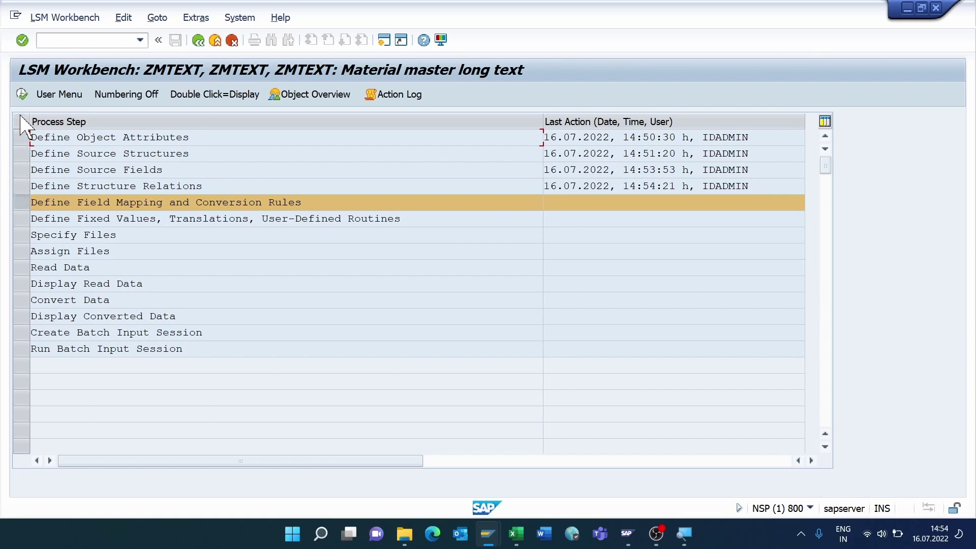
pyautogui.click(23, 95)
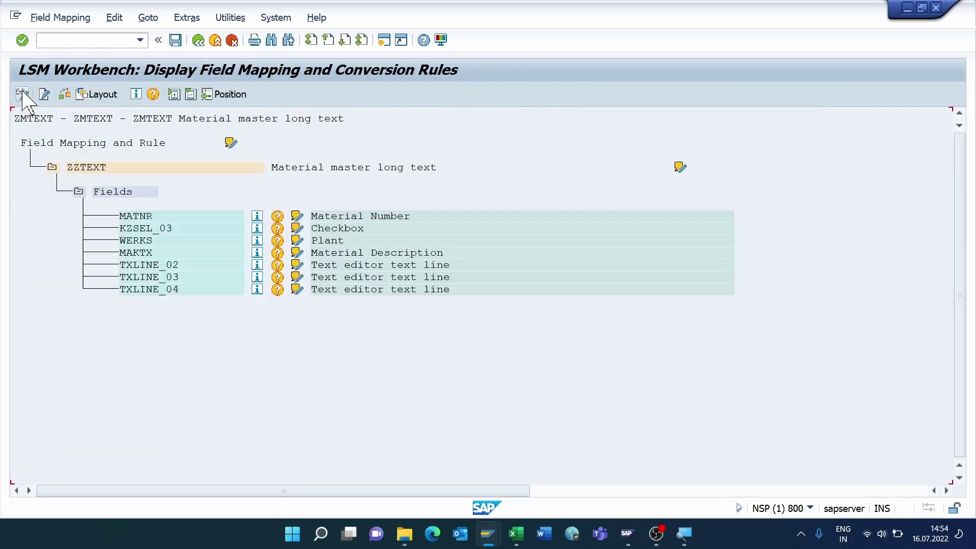
pyautogui.click(22, 94)
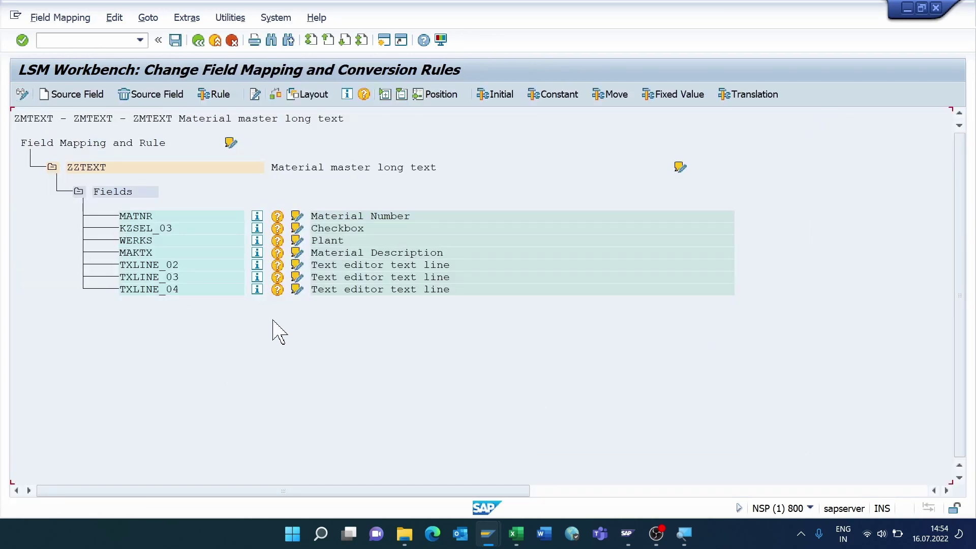
# Auto-map MATNR, WERKS and TXLINE_02 to TXLINE_04 to their YTEXT fields, accepting each proposal.
pyautogui.click(186, 20)
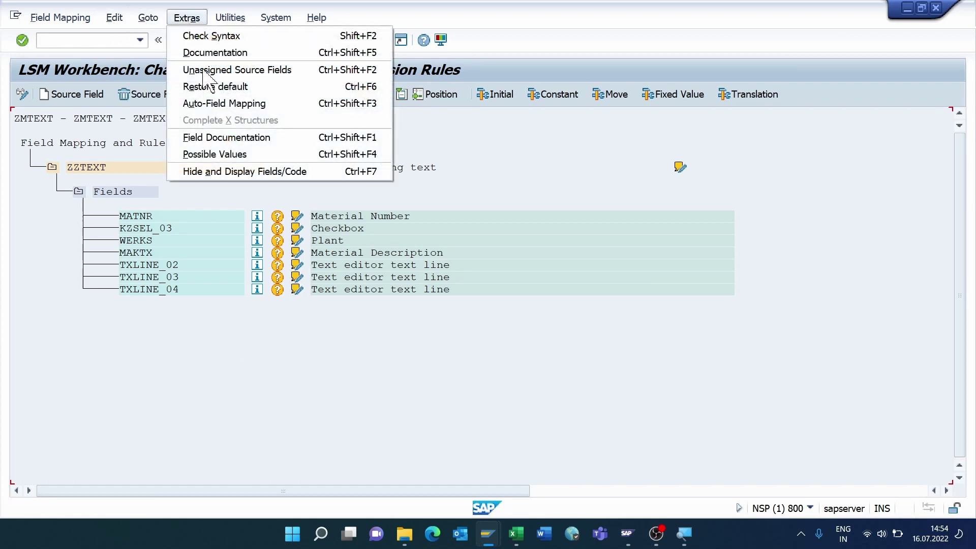
pyautogui.click(308, 106)
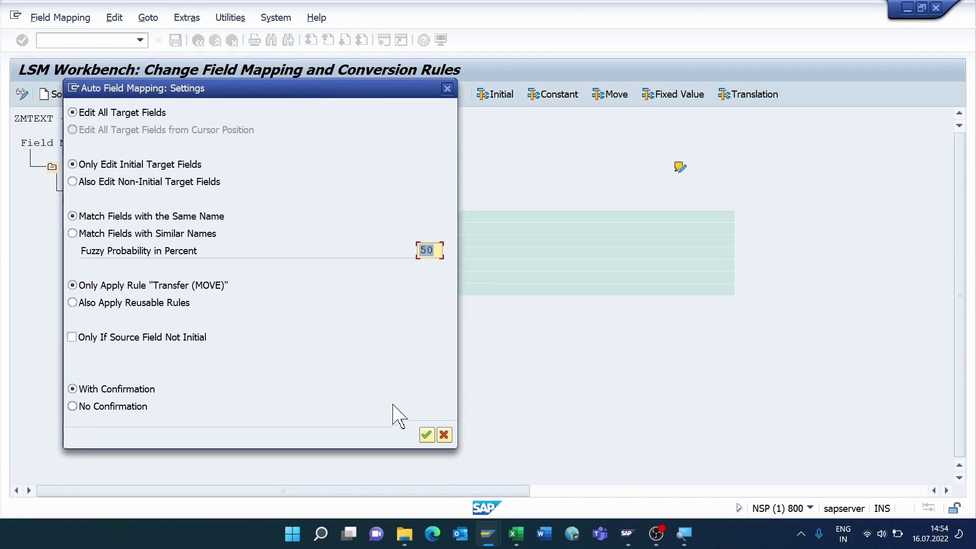
pyautogui.click(428, 436)
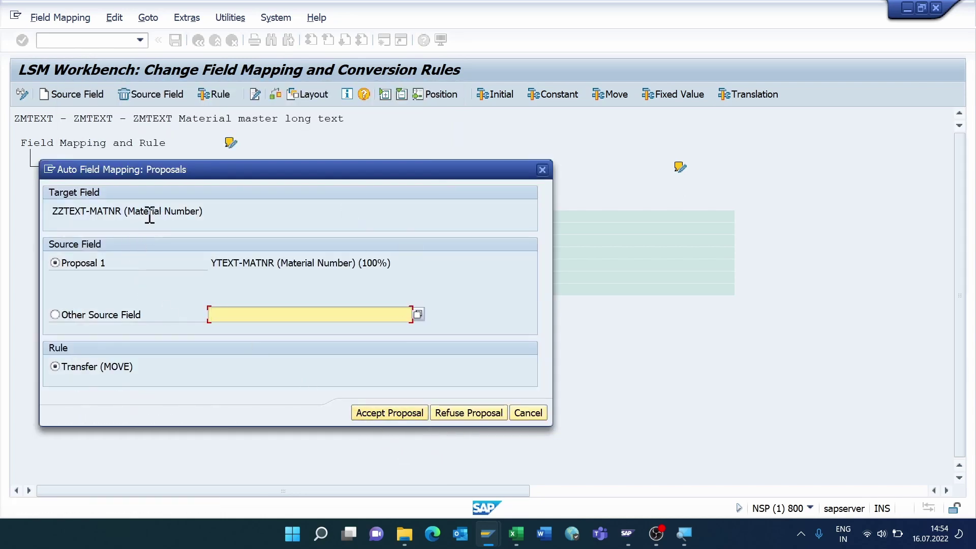
pyautogui.click(394, 419)
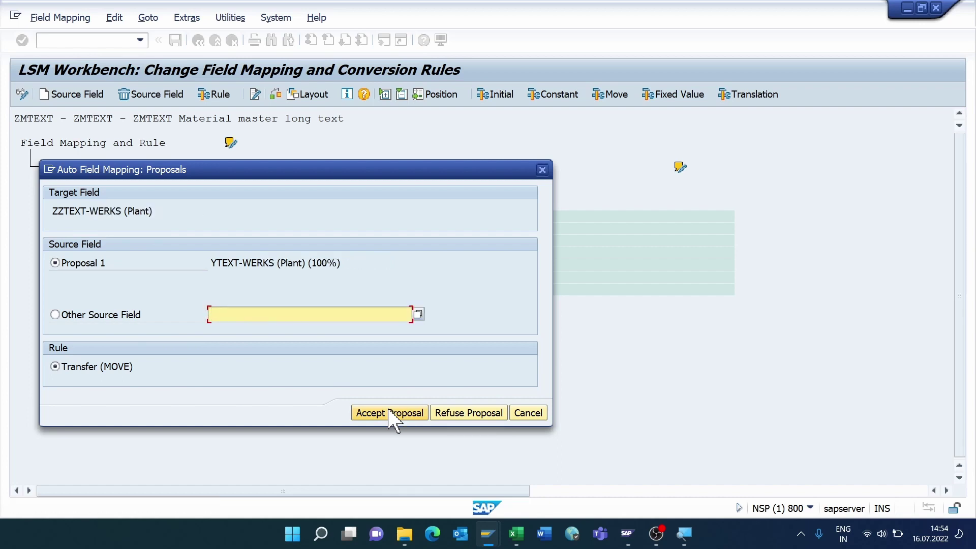
pyautogui.click(394, 421)
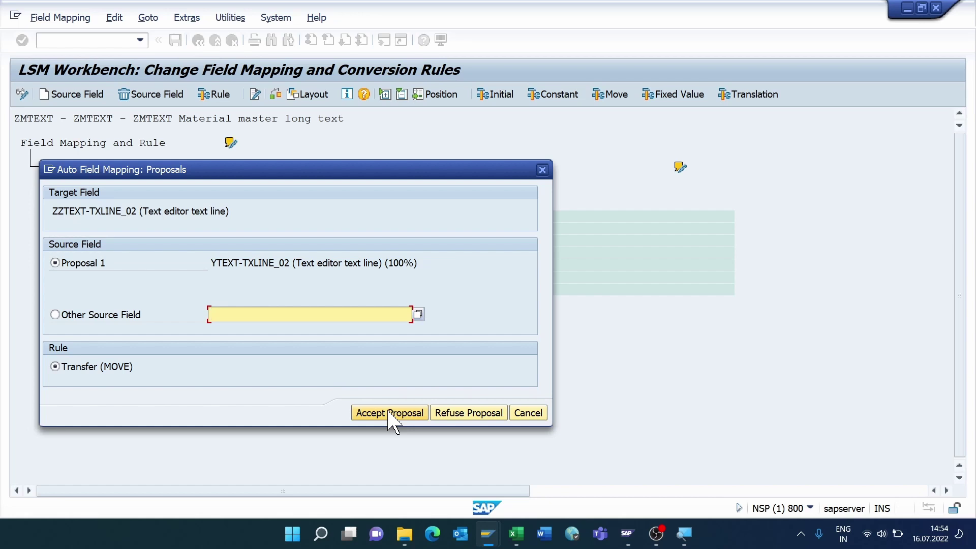
pyautogui.click(394, 421)
pyautogui.click(394, 420)
pyautogui.click(394, 421)
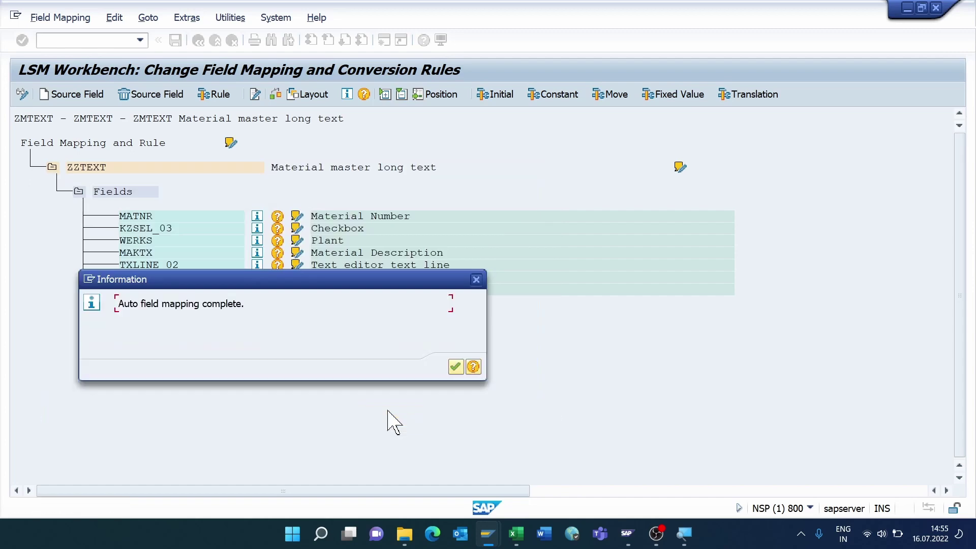
# Give KZSEL_03 a Constant rule with value X (Yes) and save the field mapping.
pyautogui.click(456, 367)
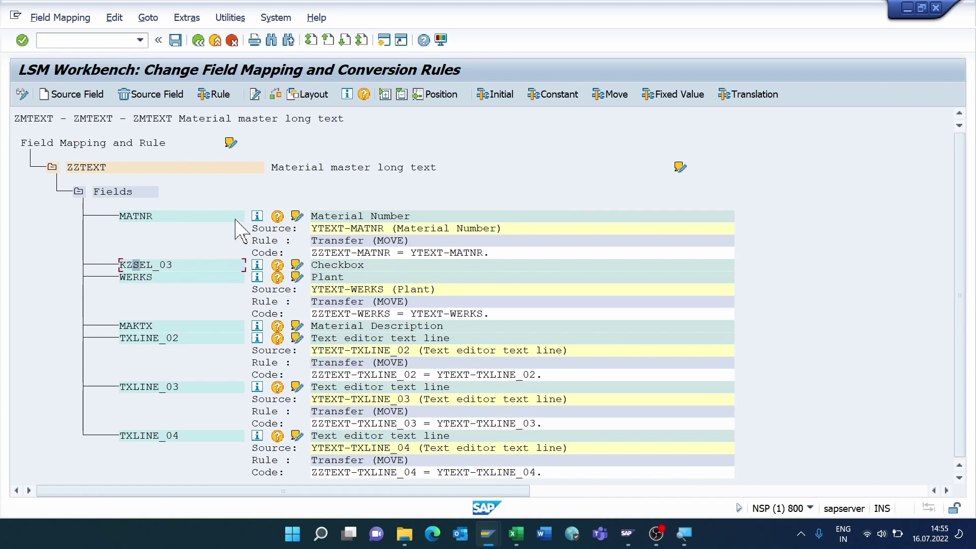
pyautogui.click(213, 94)
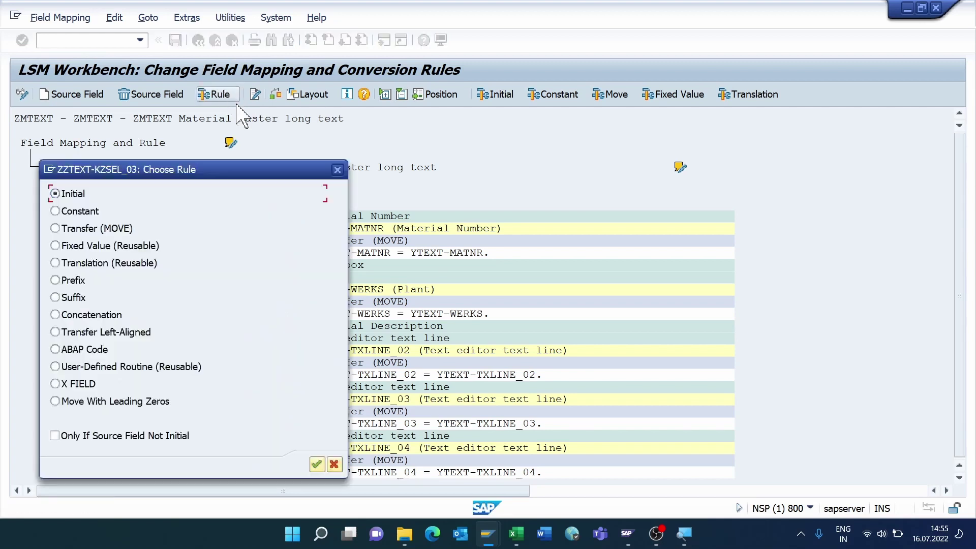
pyautogui.click(76, 212)
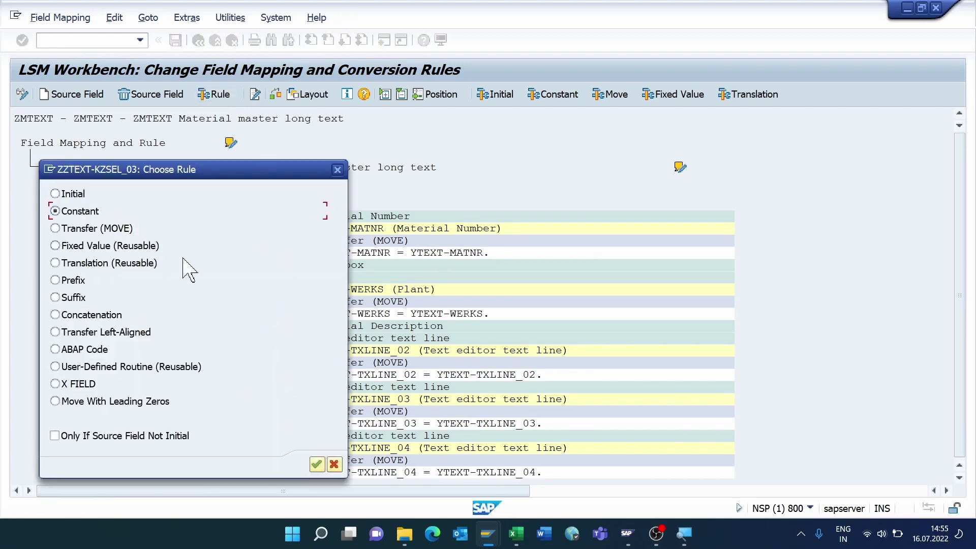
pyautogui.click(316, 464)
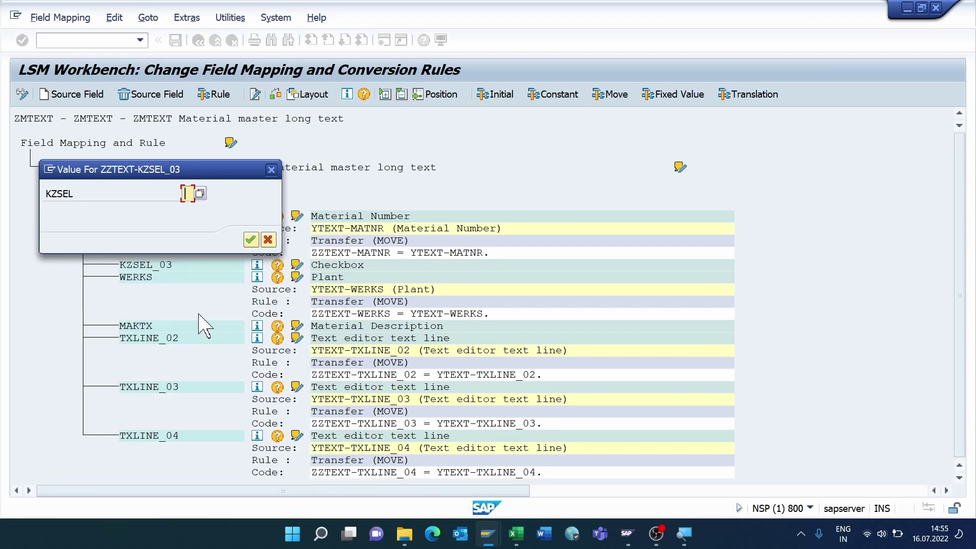
pyautogui.click(200, 193)
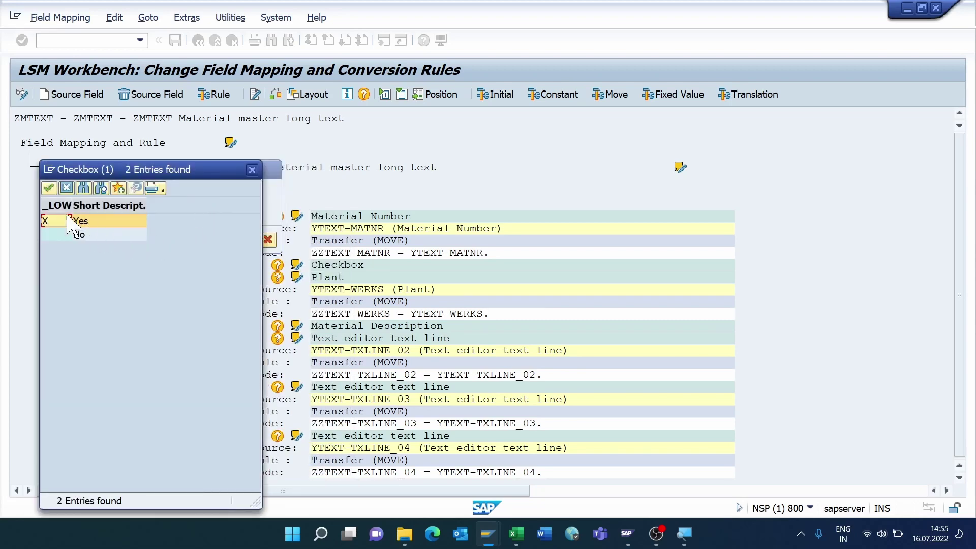
pyautogui.click(72, 222)
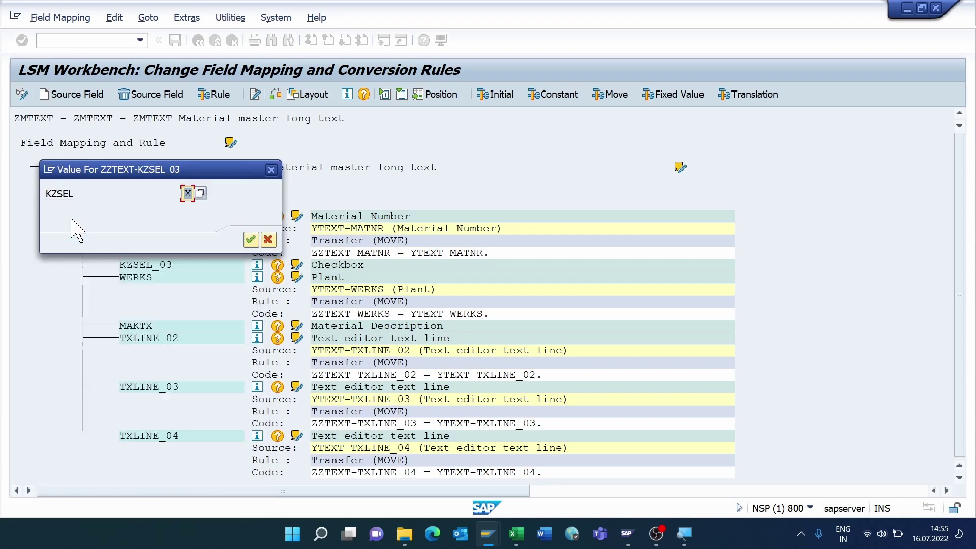
pyautogui.click(250, 240)
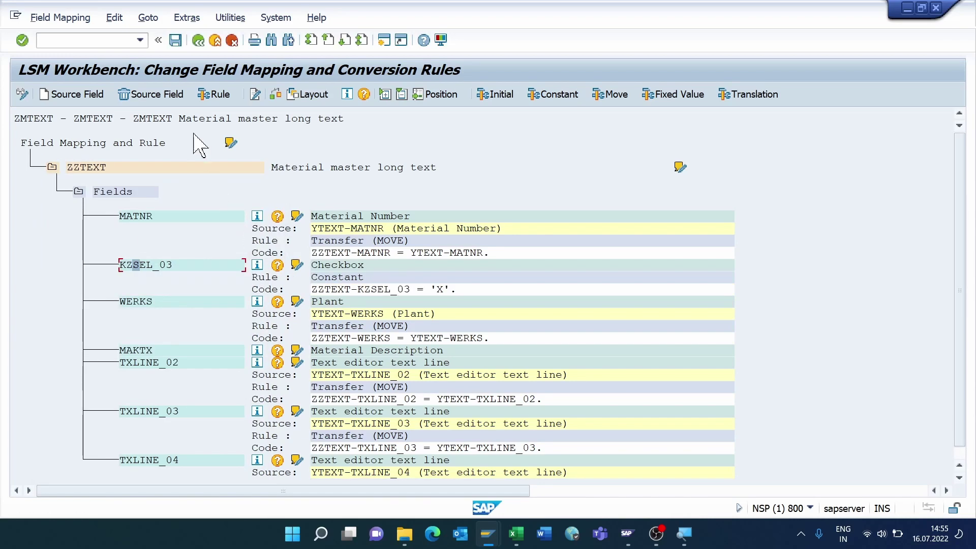
pyautogui.click(175, 40)
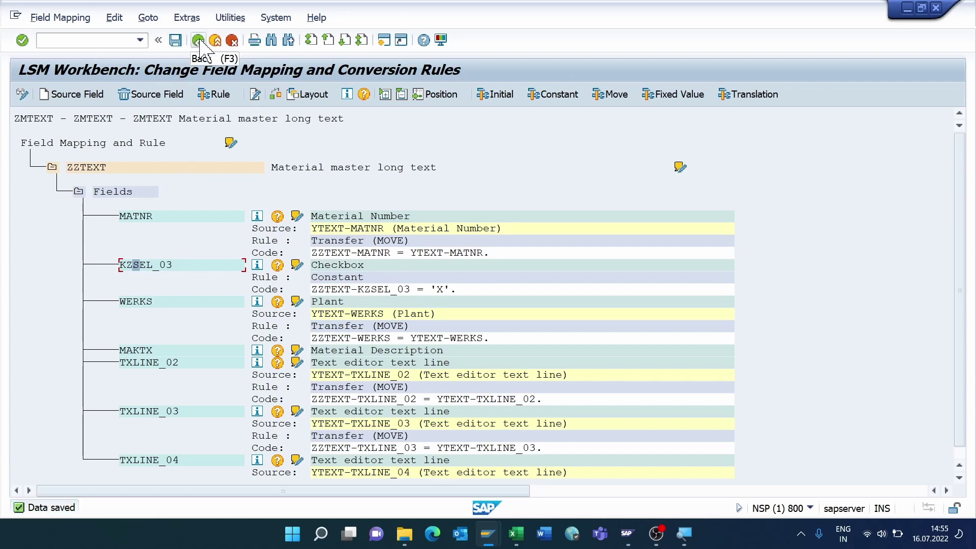
# Go back to the ZMTEXT step list and execute the Specify Files step.
pyautogui.click(198, 41)
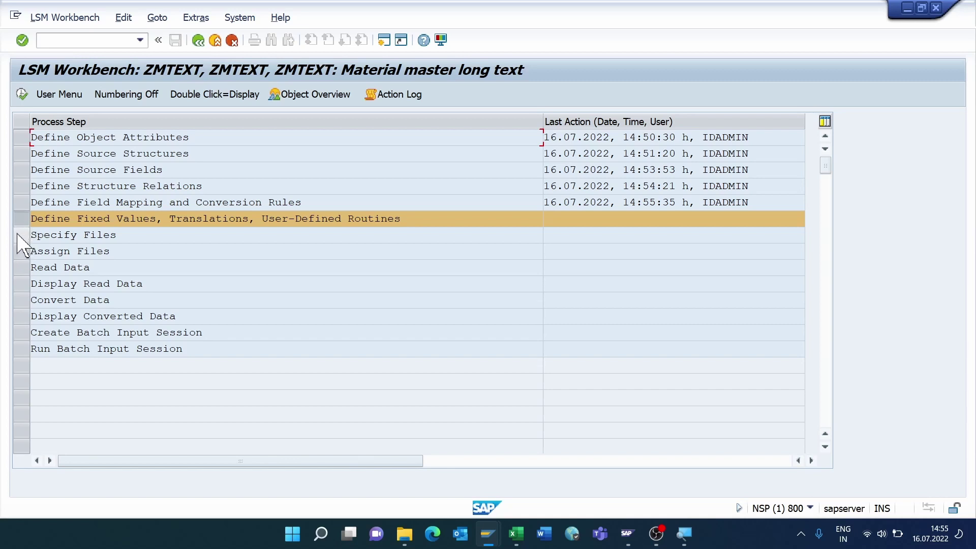
pyautogui.click(19, 235)
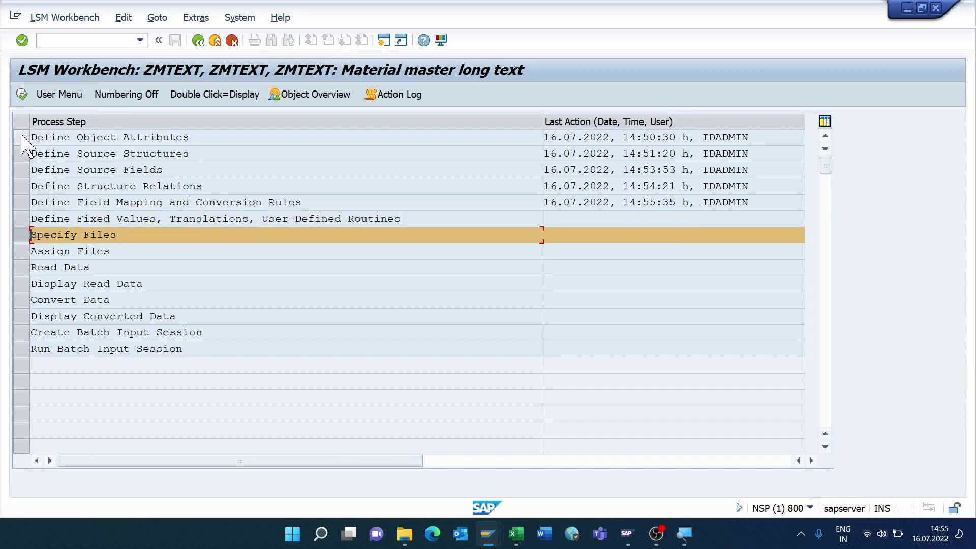
pyautogui.click(22, 94)
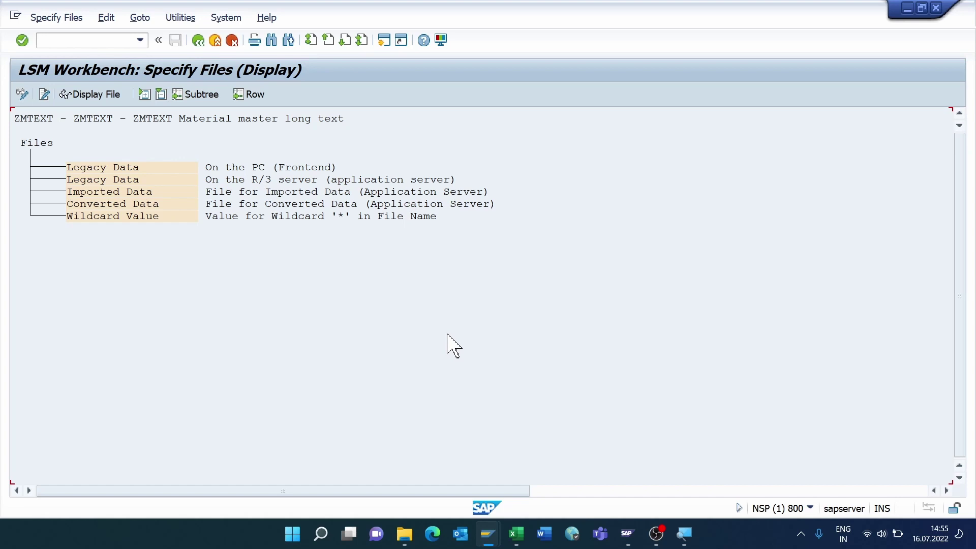
# In Excel, paste the field descriptions transposed across Sheet2's row 1 starting at F1.
pyautogui.hotkey('alt', 'Tab')
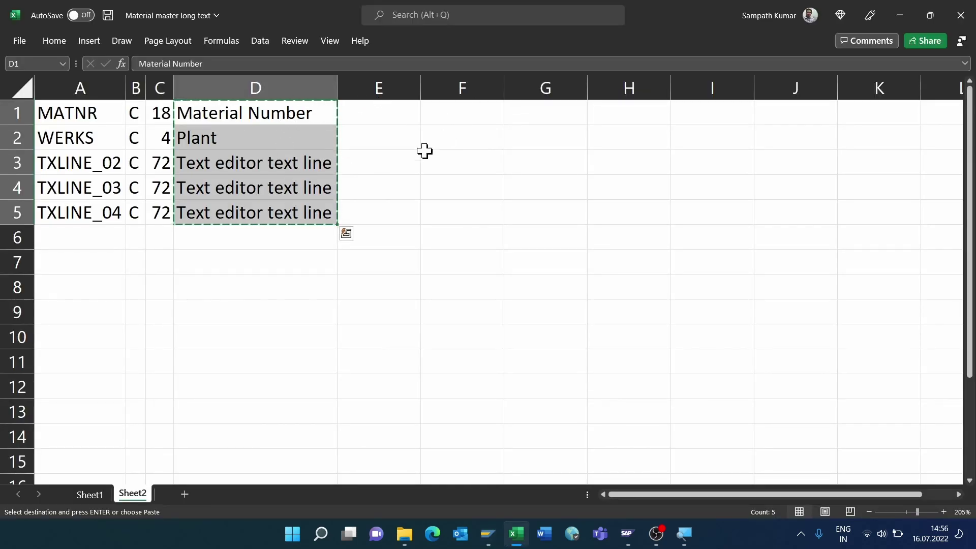
pyautogui.click(446, 118)
pyautogui.rightClick(454, 114)
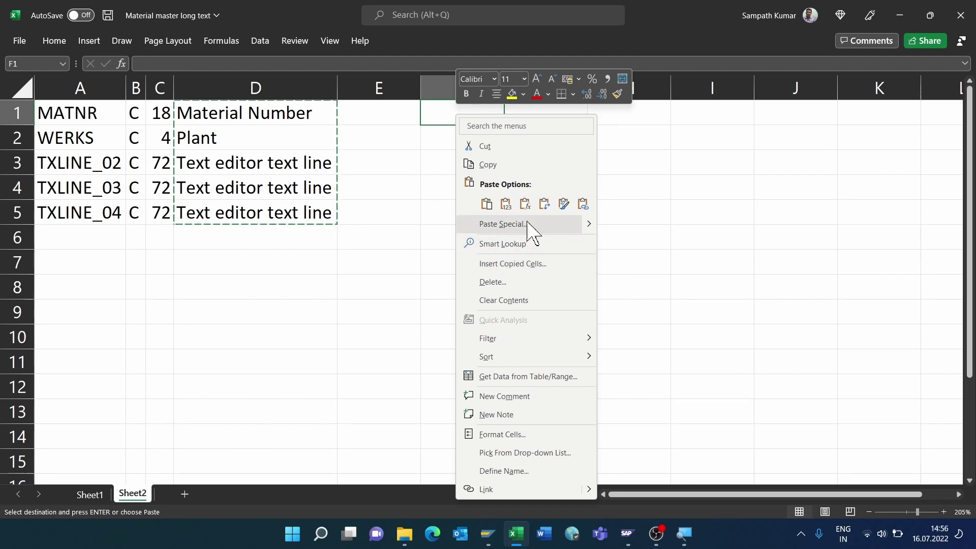
pyautogui.click(540, 205)
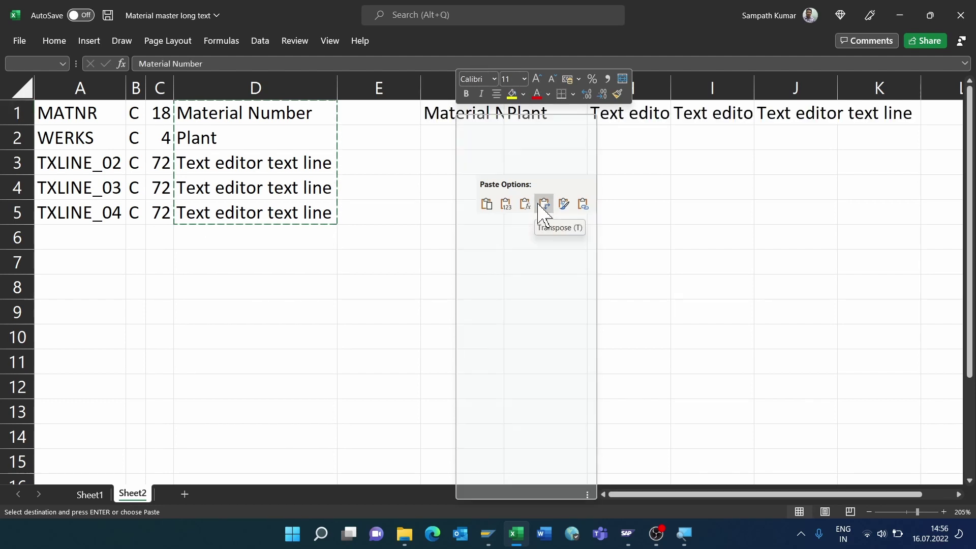
# Select the material numbers in A2:A16 on Sheet1 for copying, then return to Sheet2.
pyautogui.click(86, 490)
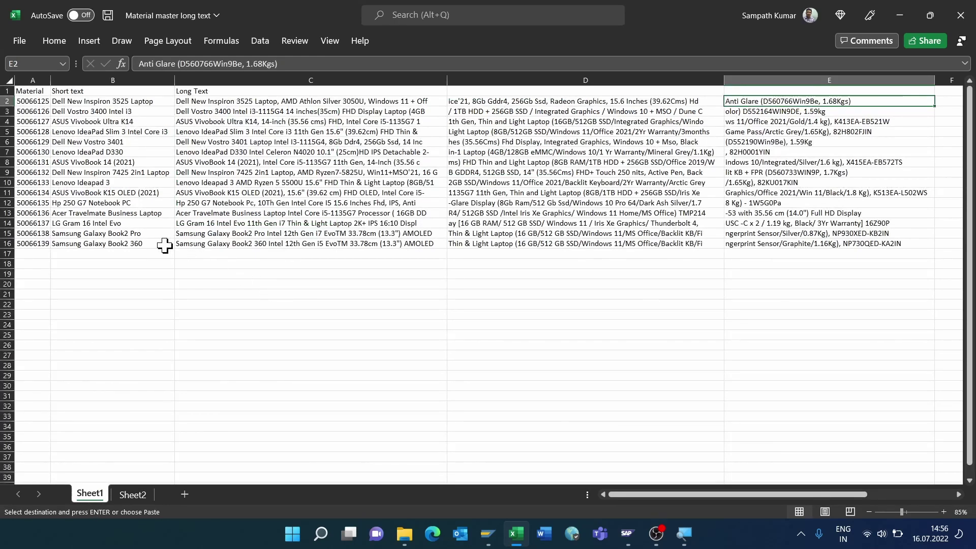
pyautogui.moveTo(28, 102); pyautogui.dragTo(30, 244)
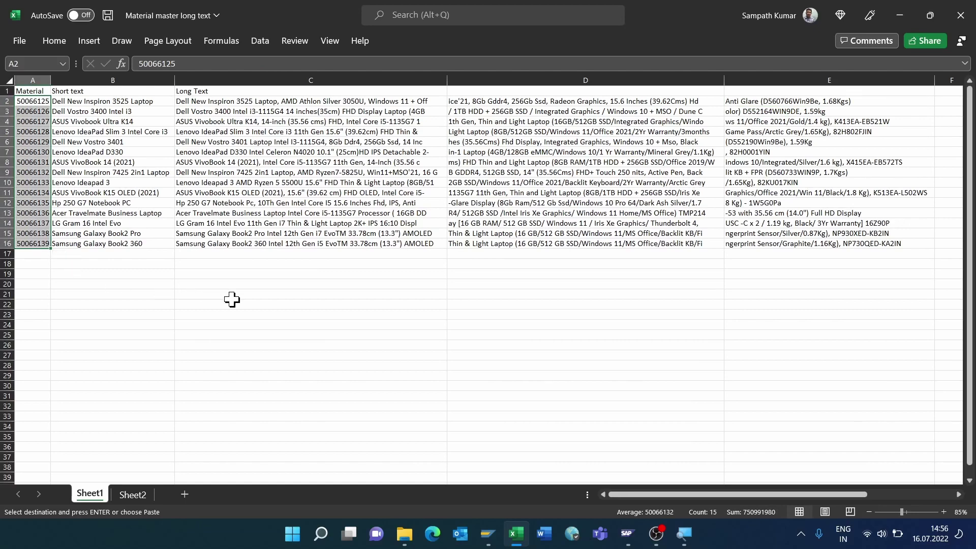
pyautogui.click(131, 493)
# Paste the material numbers as values into F2, then clear the stray first row F2:G2.
pyautogui.click(487, 137)
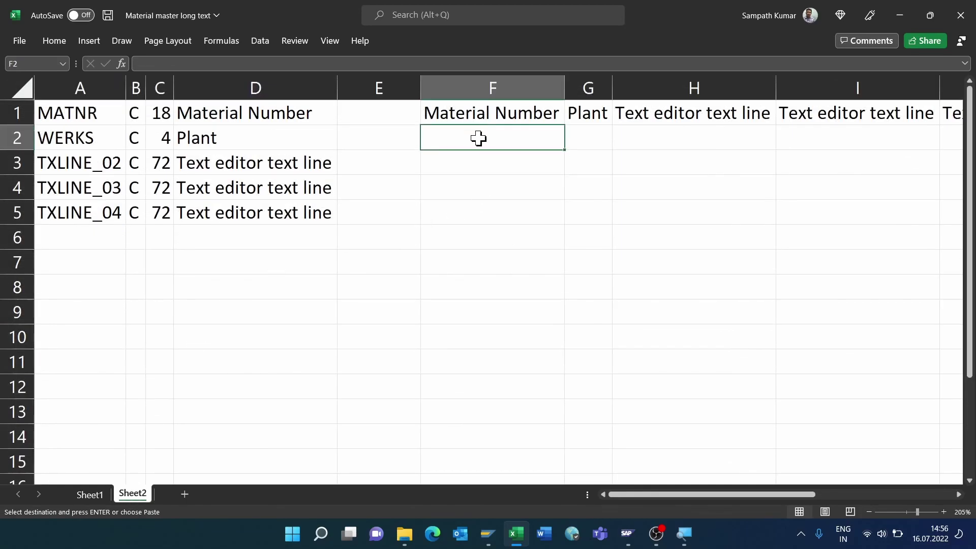
pyautogui.rightClick(478, 138)
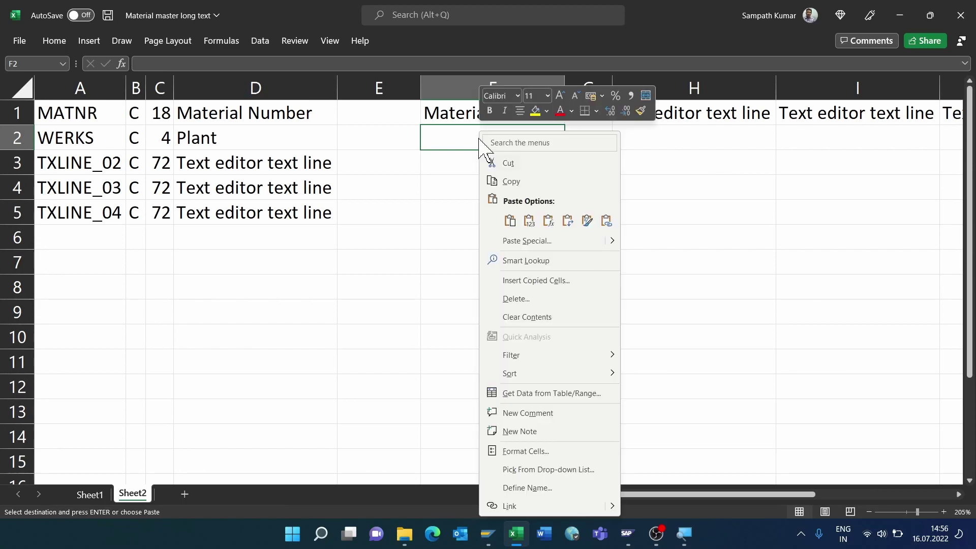
pyautogui.click(529, 220)
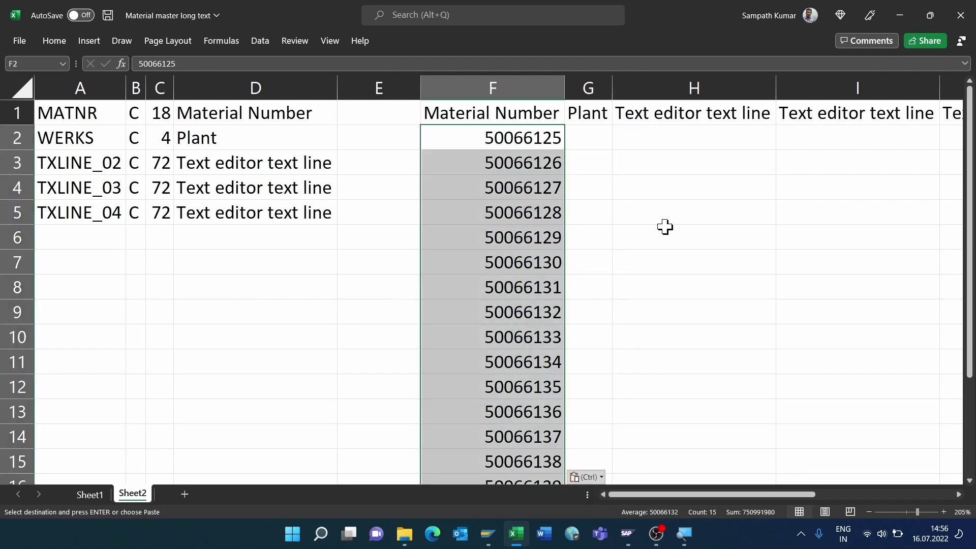
pyautogui.click(588, 141)
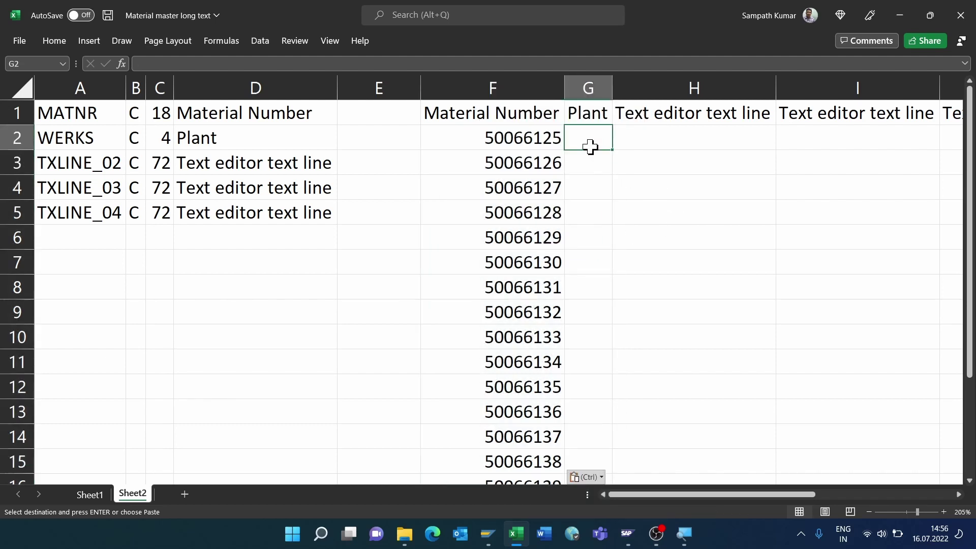
pyautogui.write('1000')
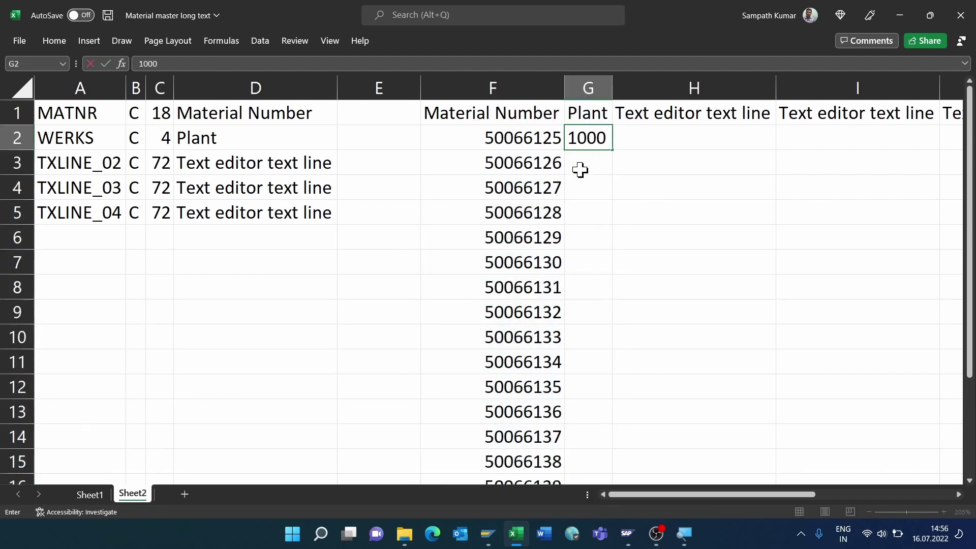
pyautogui.press('Return')
pyautogui.moveTo(584, 135); pyautogui.dragTo(586, 428)
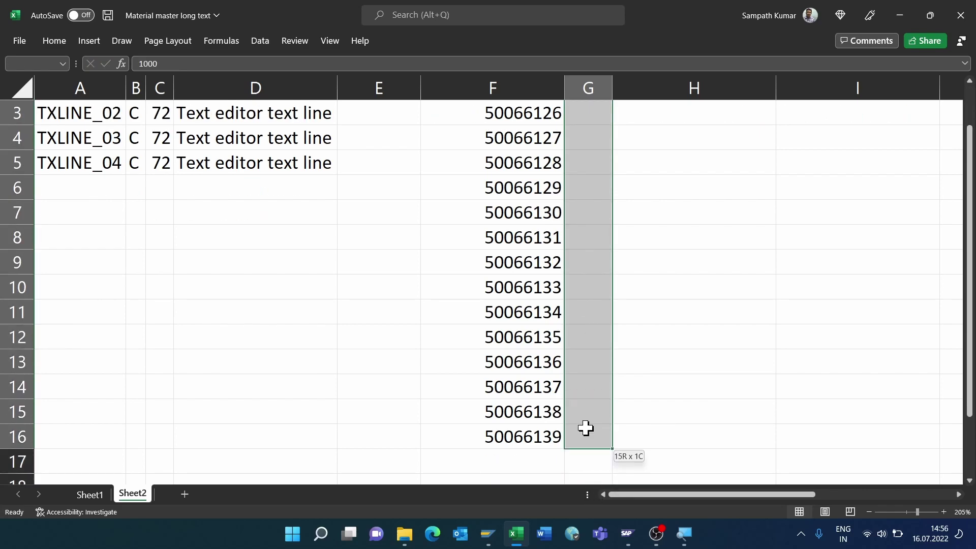
pyautogui.scroll(1, 578, 383)
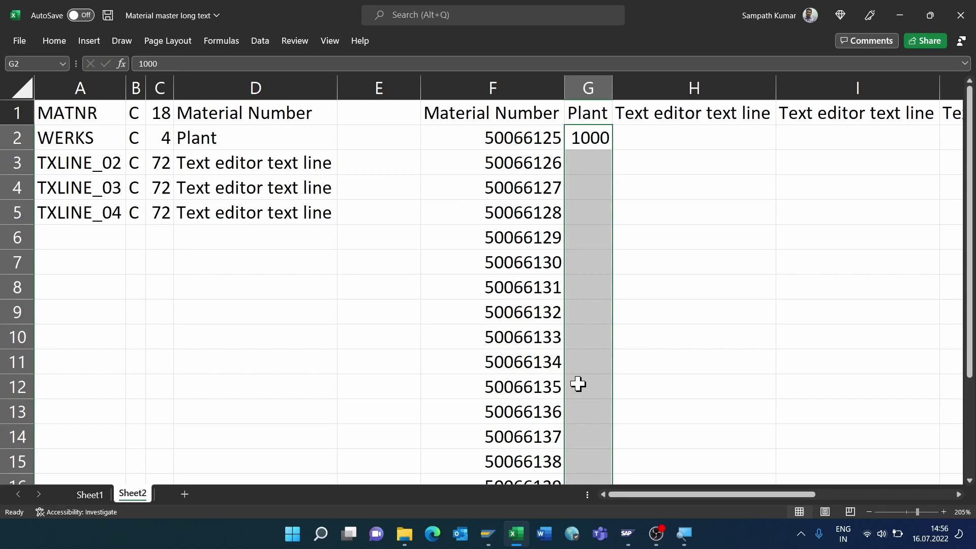
pyautogui.click(507, 137)
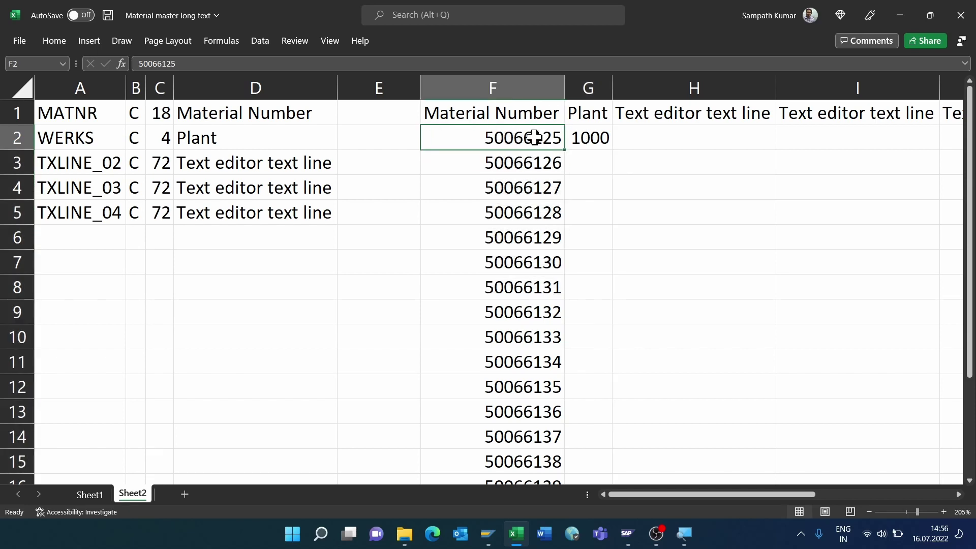
pyautogui.moveTo(525, 135); pyautogui.dragTo(571, 136)
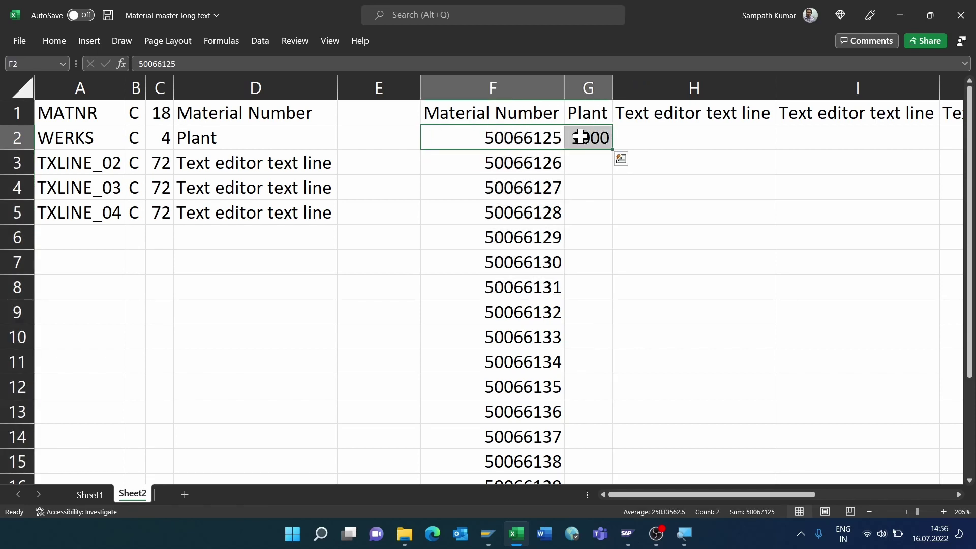
pyautogui.press('Delete')
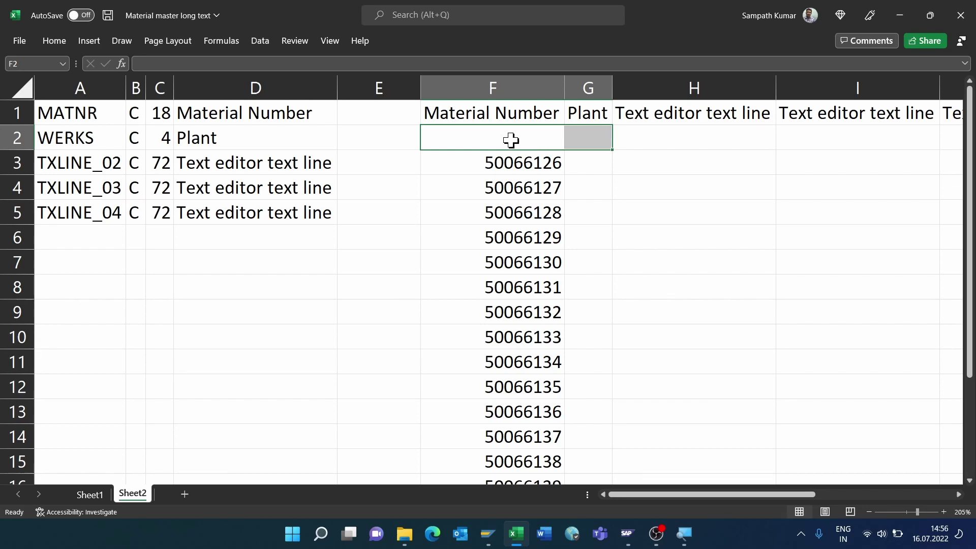
# Move the material numbers from F3 up one row so the list starts at F2.
pyautogui.click(510, 165)
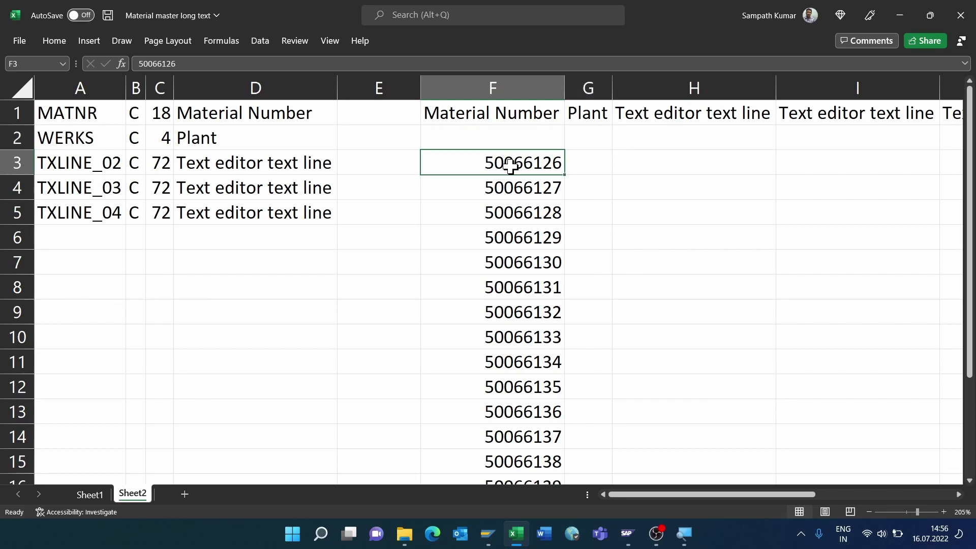
pyautogui.hotkey('ctrl', 'shift', 'Down')
pyautogui.hotkey('ctrl', 'c')
pyautogui.scroll(1, 509, 153)
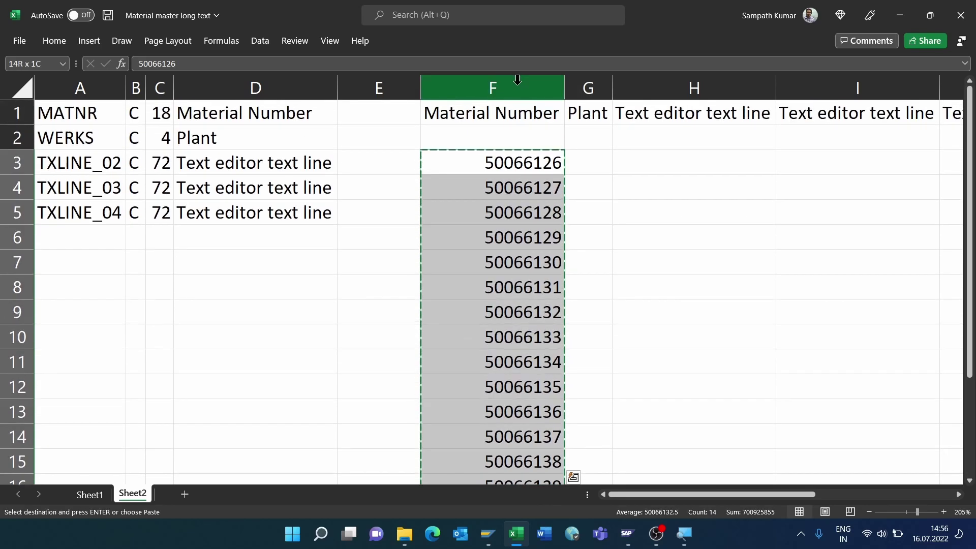
pyautogui.click(507, 135)
pyautogui.press('Return')
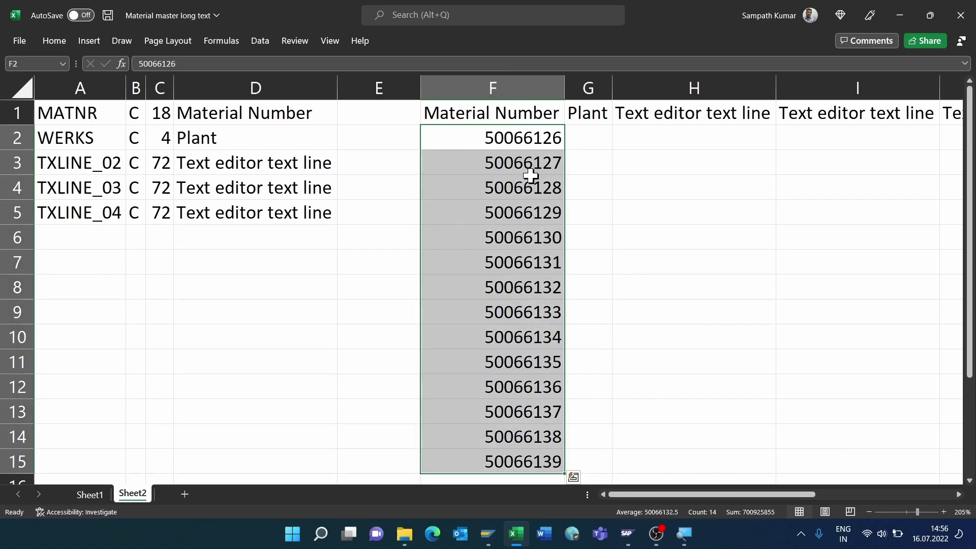
# Enter plant 1000 in G2 and fill it down beside all 14 materials.
pyautogui.click(588, 137)
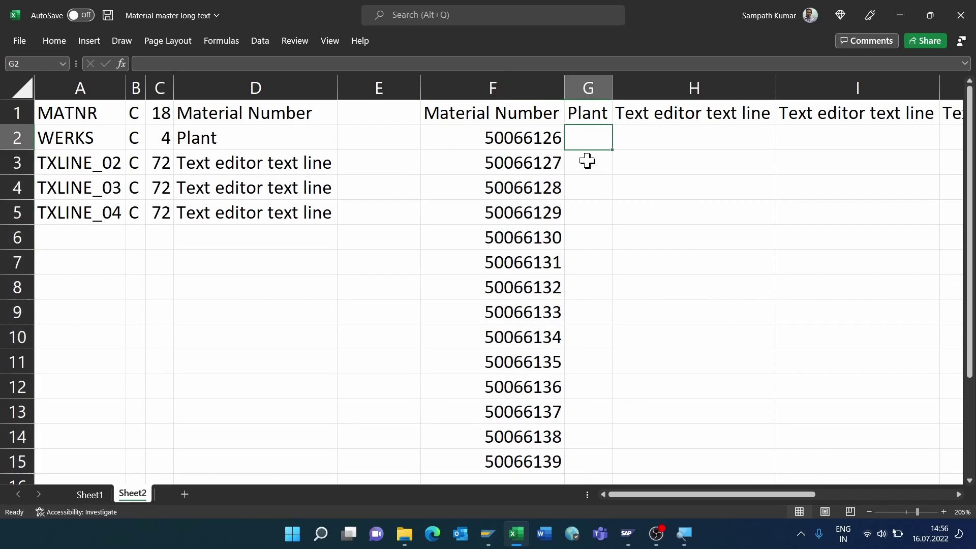
pyautogui.write('1000')
pyautogui.press('Return')
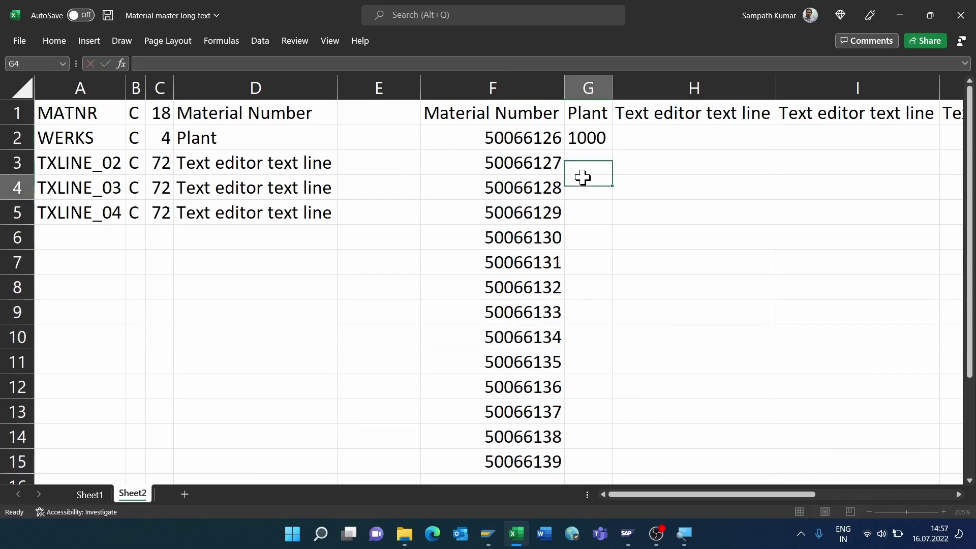
pyautogui.moveTo(589, 138); pyautogui.dragTo(590, 417)
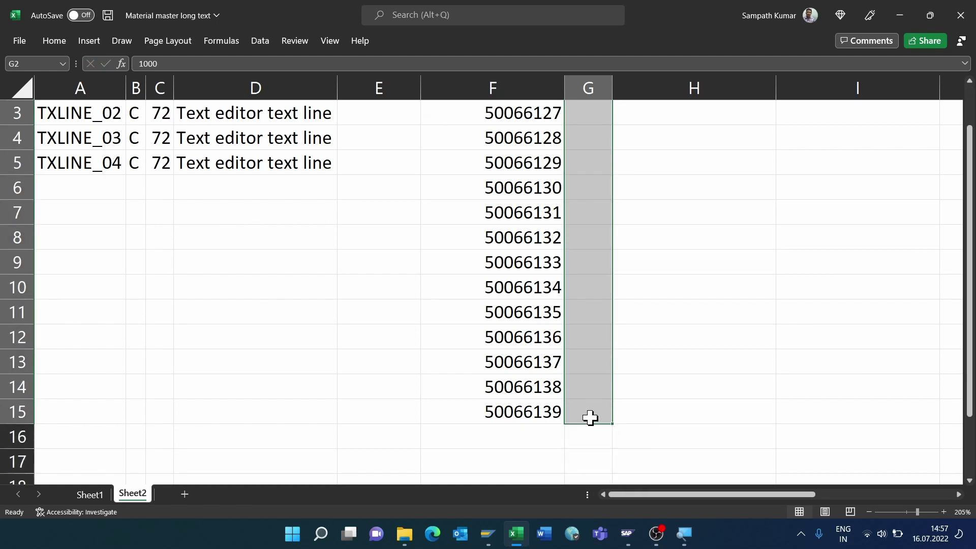
pyautogui.hotkey('ctrl', 'd')
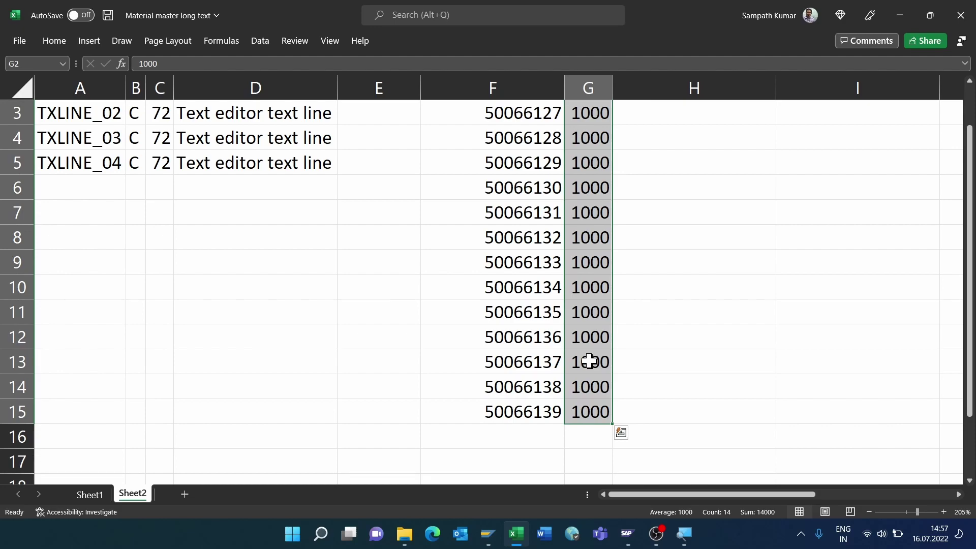
pyautogui.scroll(1, 588, 360)
pyautogui.click(677, 151)
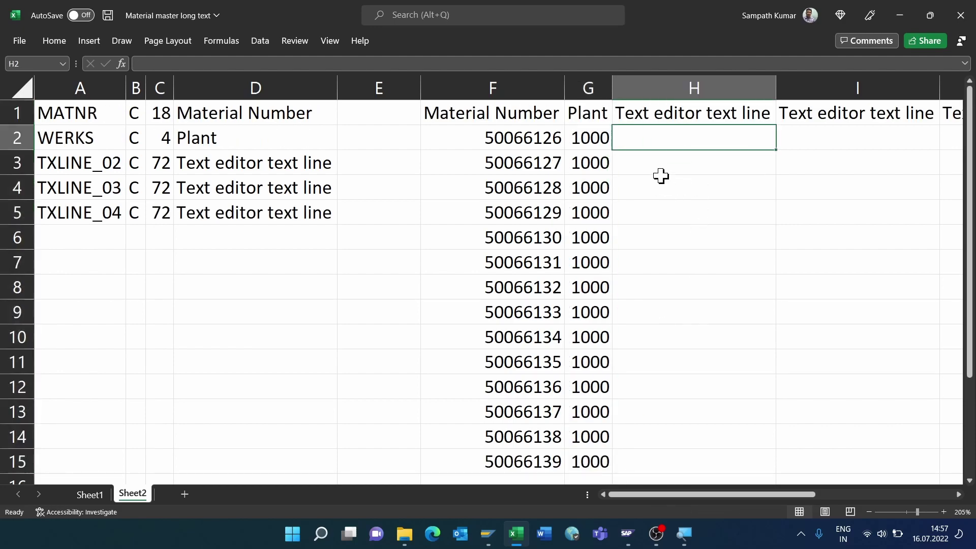
# Copy the 14 materials' long texts from Sheet1 and paste them as values into Sheet2 at H2.
pyautogui.click(89, 494)
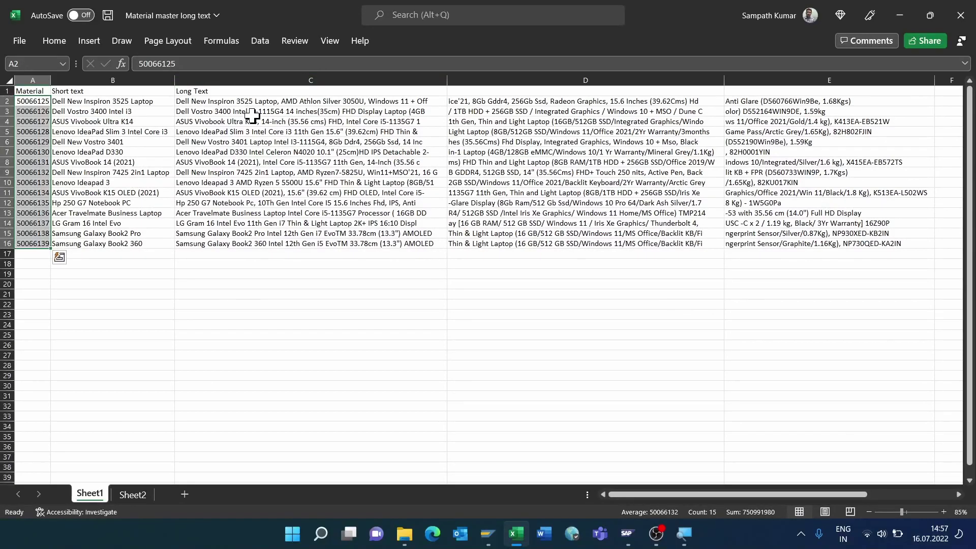
pyautogui.moveTo(252, 116); pyautogui.dragTo(750, 247)
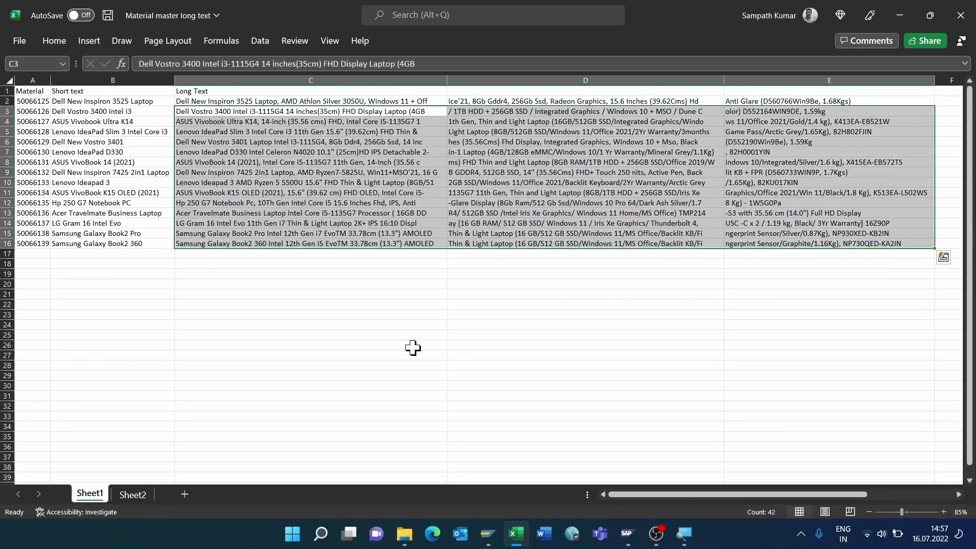
pyautogui.hotkey('ctrl', 'c')
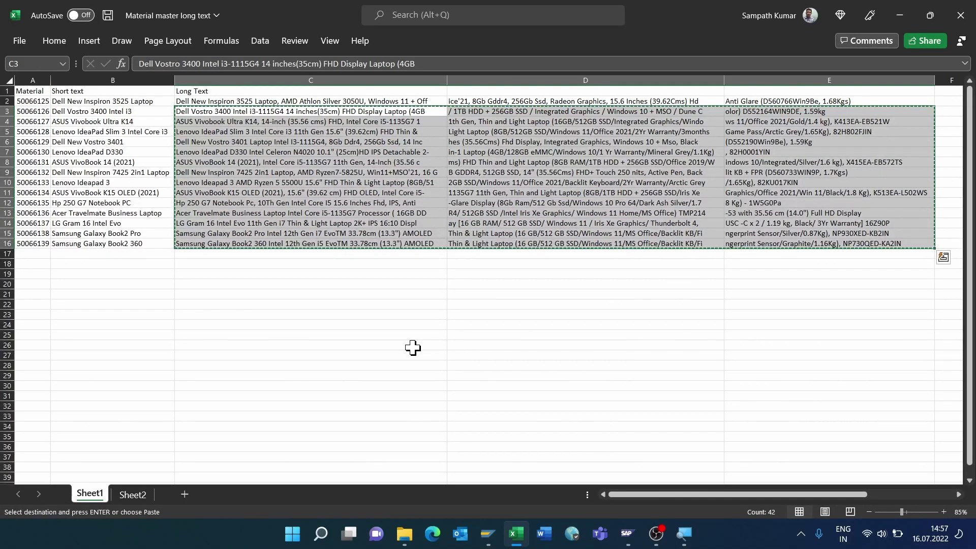
pyautogui.click(130, 492)
pyautogui.rightClick(694, 138)
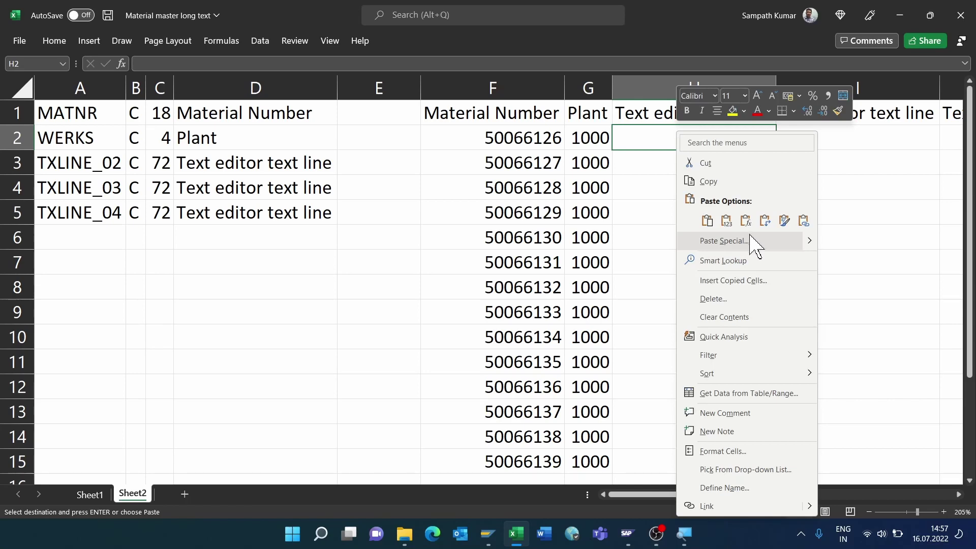
pyautogui.click(727, 220)
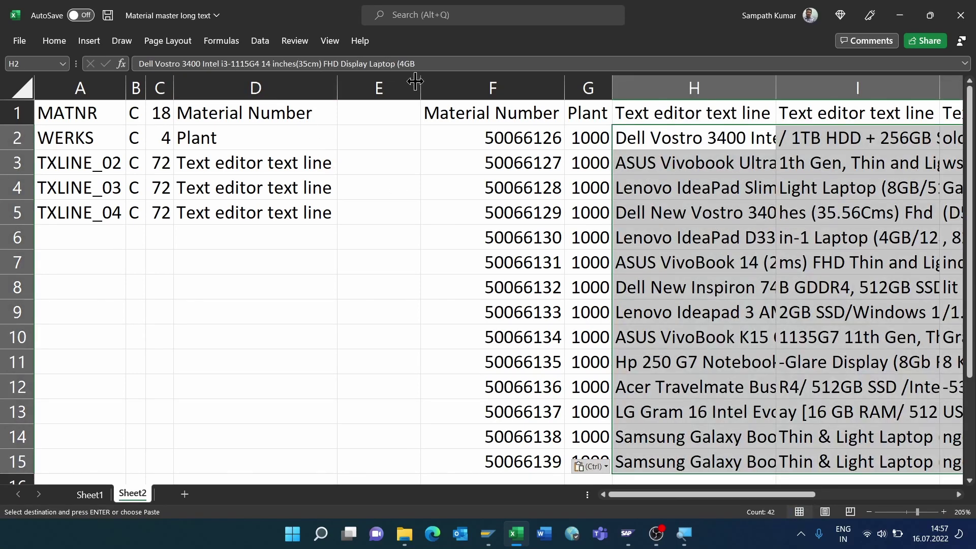
# Autofit every column on Sheet2 and select columns A through E.
pyautogui.click(22, 88)
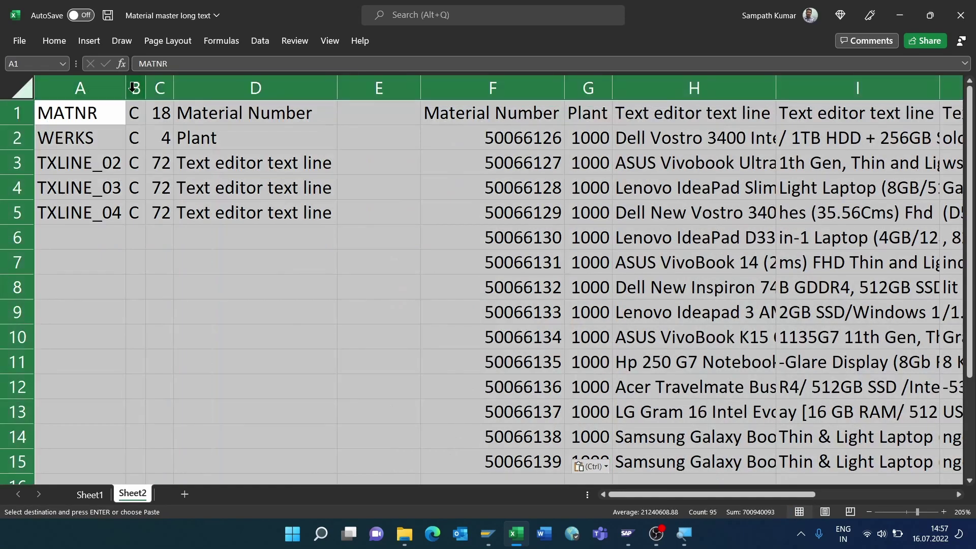
pyautogui.doubleClick(125, 86)
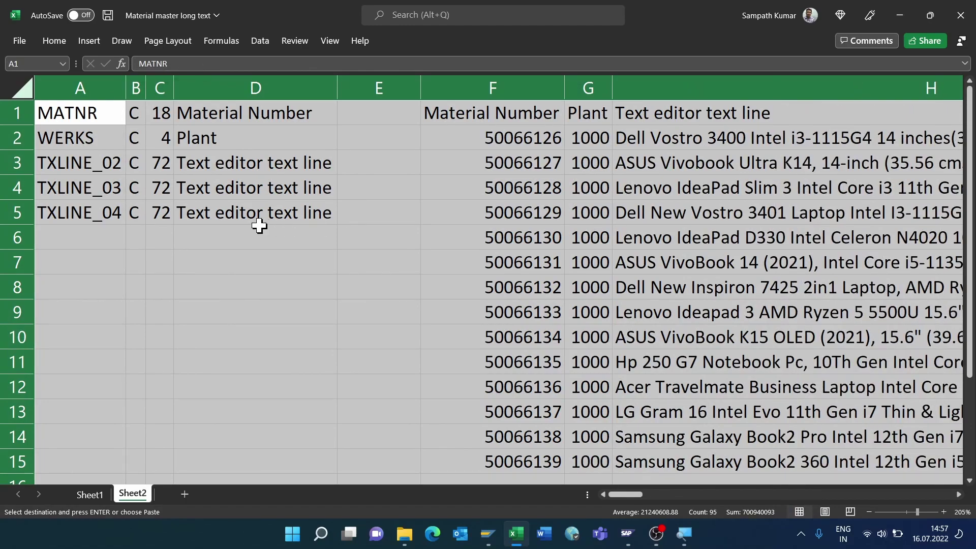
pyautogui.keyDown('ctrl'); pyautogui.scroll(-1, 250, 224); pyautogui.keyUp('ctrl')
pyautogui.keyDown('ctrl'); pyautogui.scroll(-1, 226, 225); pyautogui.keyUp('ctrl')
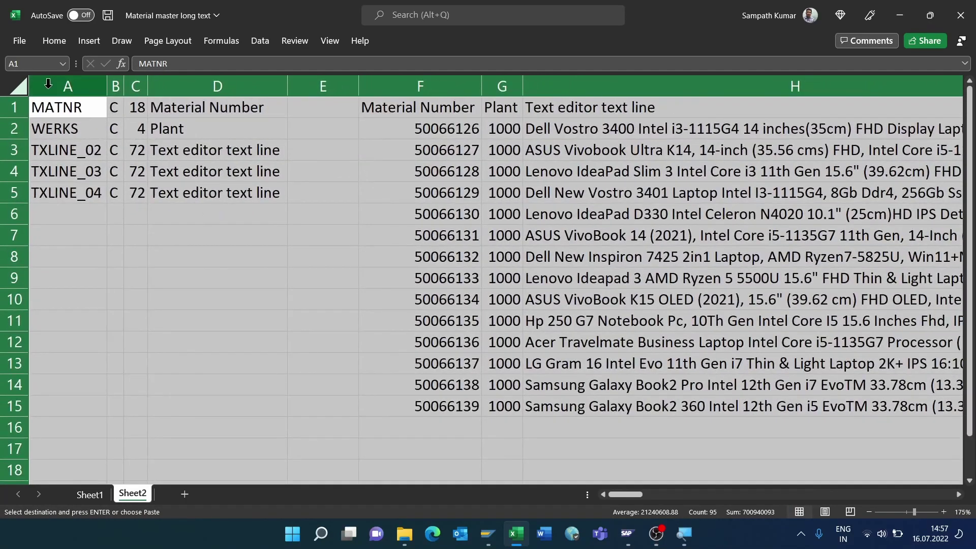
pyautogui.moveTo(46, 87); pyautogui.dragTo(300, 90)
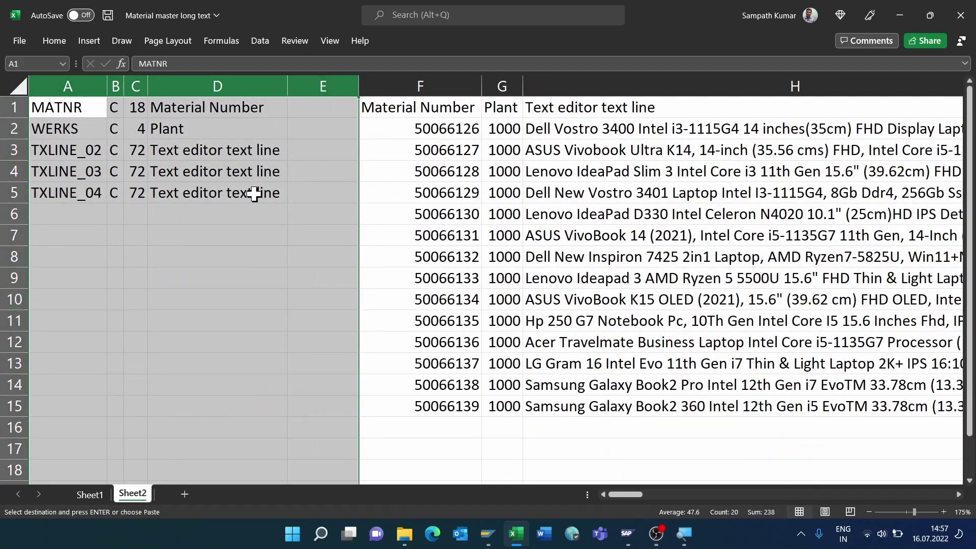
# Delete columns A:E, autofit, center columns A:C and left-align the three text-line columns.
pyautogui.hotkey('ctrl', '-')
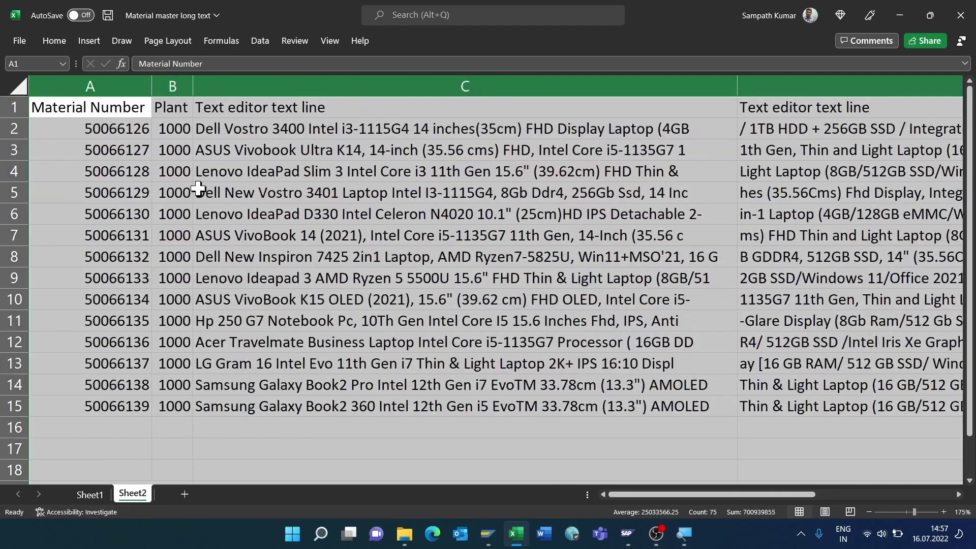
pyautogui.doubleClick(151, 91)
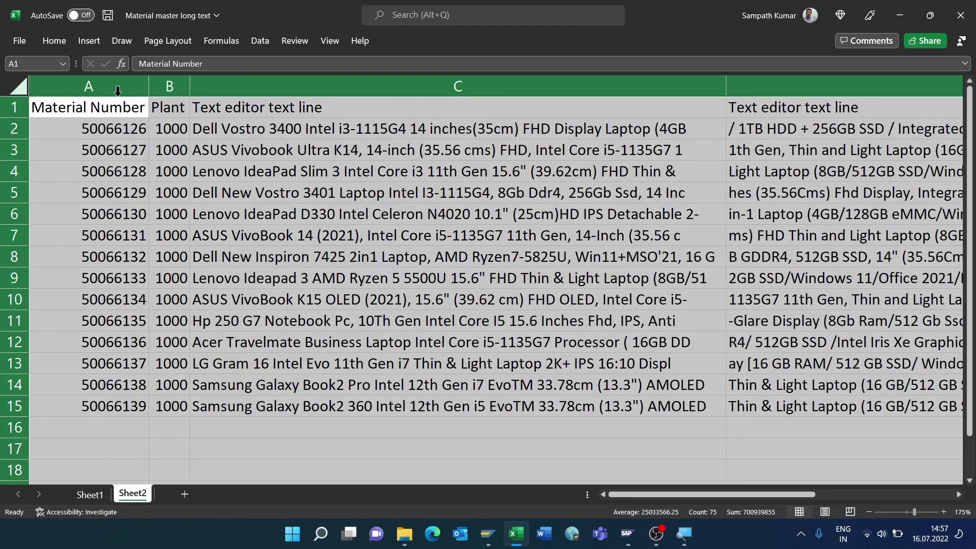
pyautogui.click(54, 41)
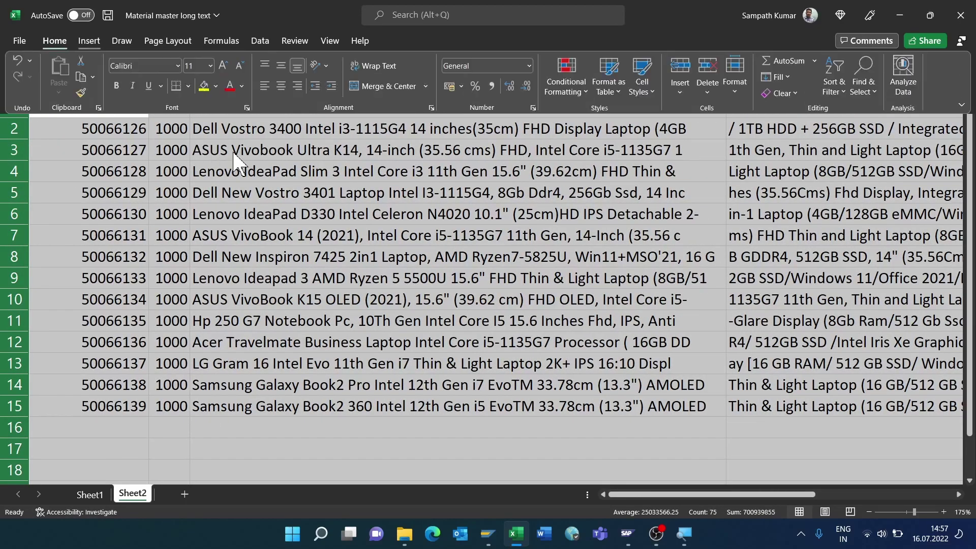
pyautogui.click(280, 86)
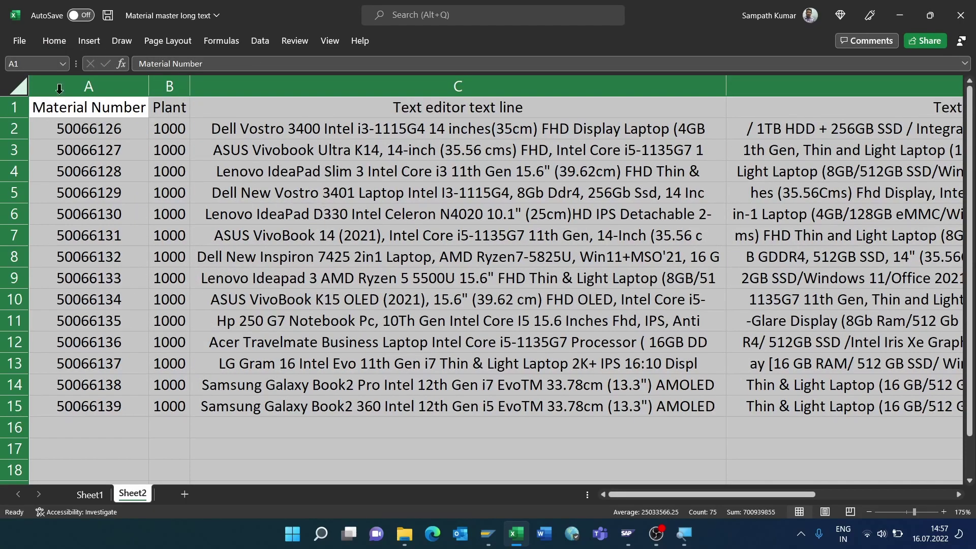
pyautogui.click(231, 90)
pyautogui.hotkey('shift', 'Right')
pyautogui.hotkey('shift', 'Right')
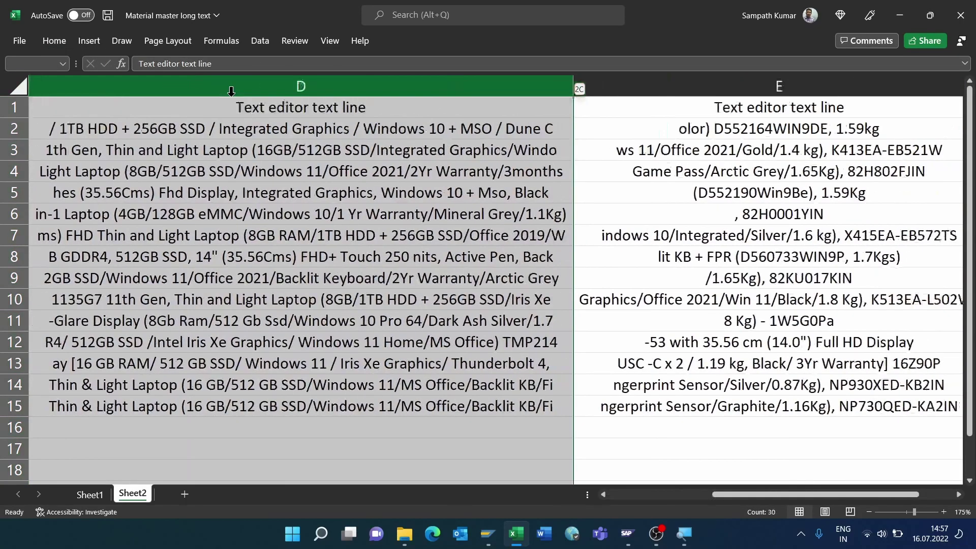
pyautogui.click(55, 41)
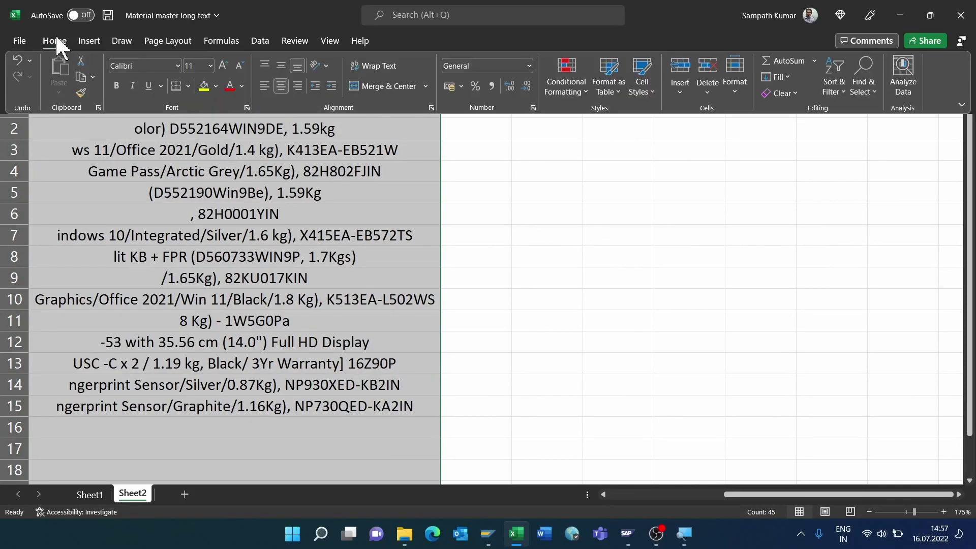
pyautogui.click(264, 86)
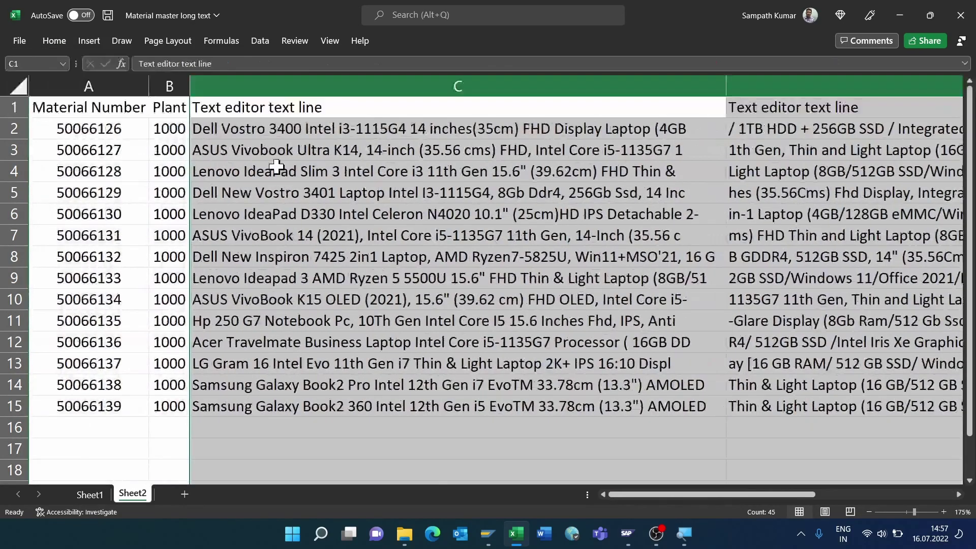
pyautogui.click(273, 151)
# Copy the material table A1:E15 from Sheet2.
pyautogui.click(65, 130)
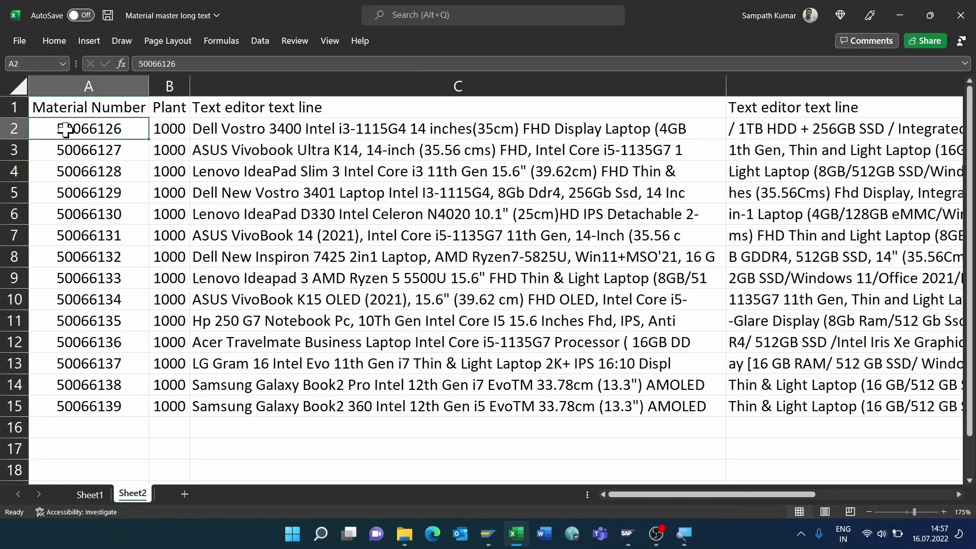
pyautogui.click(80, 106)
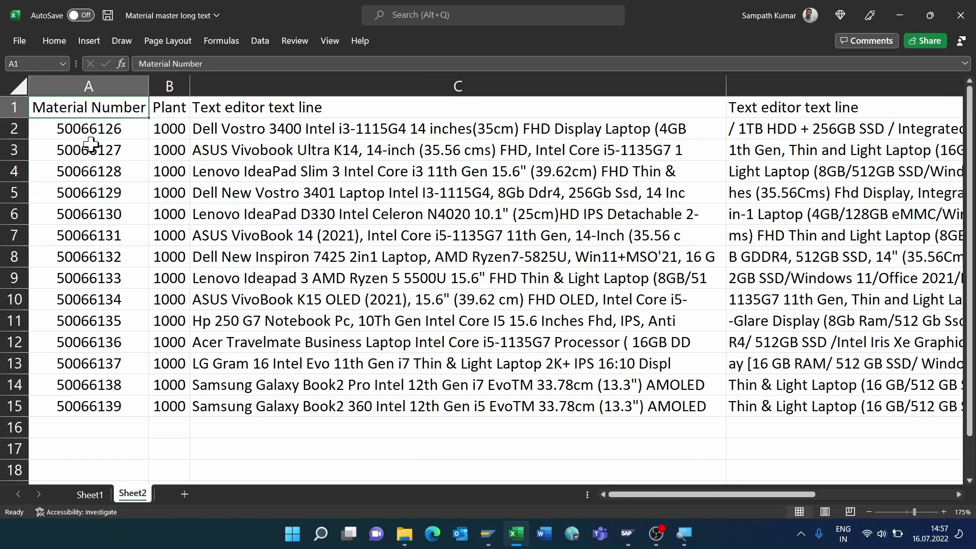
pyautogui.hotkey('ctrl', 'shift', 'Down')
pyautogui.hotkey('ctrl', 'shift', 'Right')
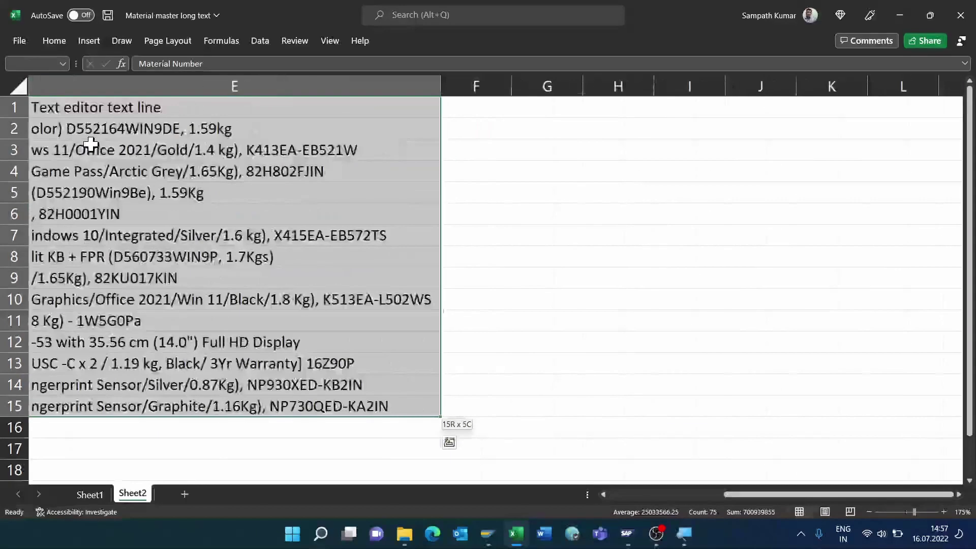
pyautogui.hotkey('ctrl', 'c')
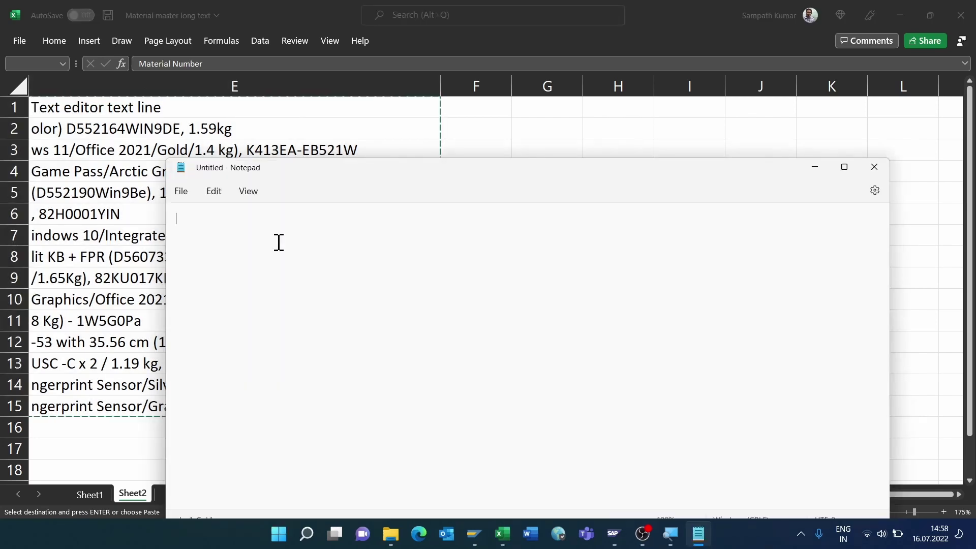
# Paste the table into Notepad, save it as 'Material master long text.txt', then close Notepad and Excel.
pyautogui.hotkey('ctrl', 'v')
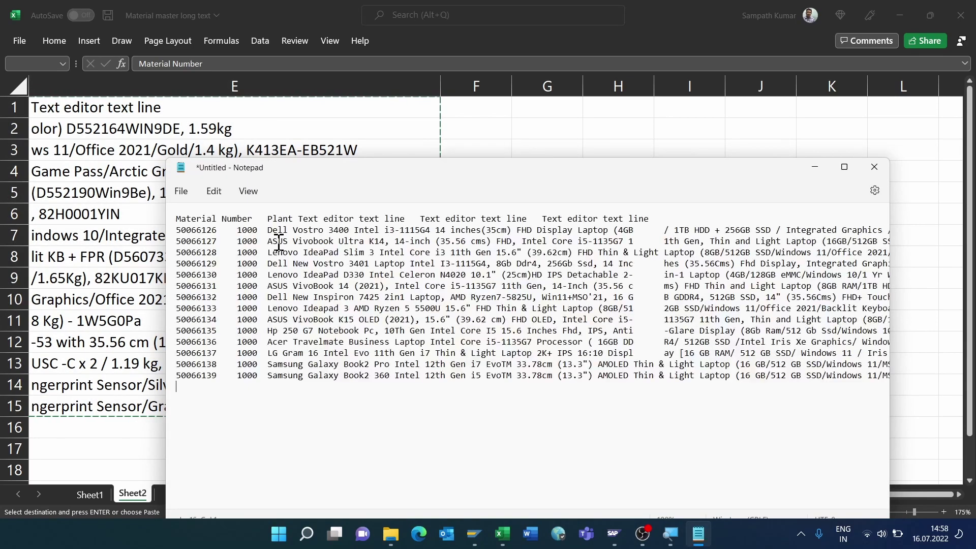
pyautogui.click(181, 191)
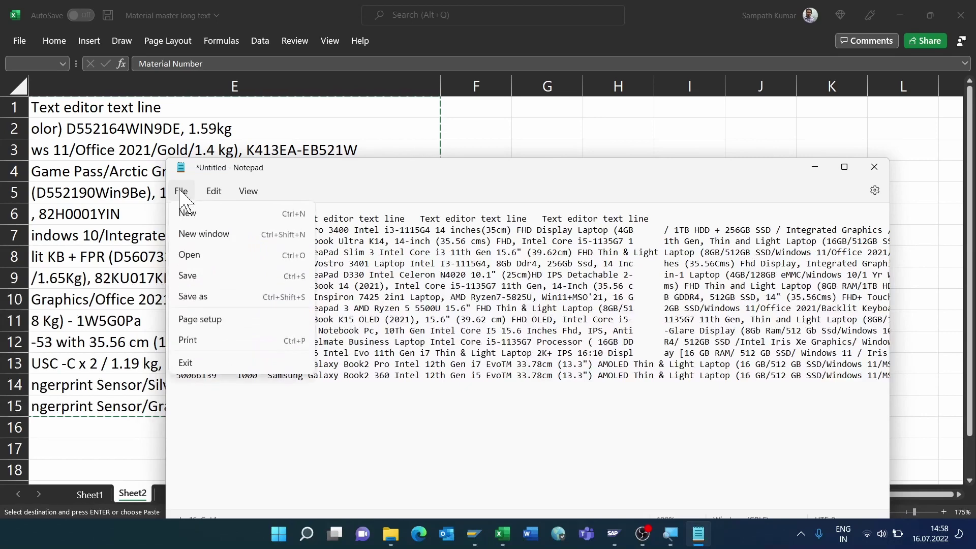
pyautogui.click(237, 277)
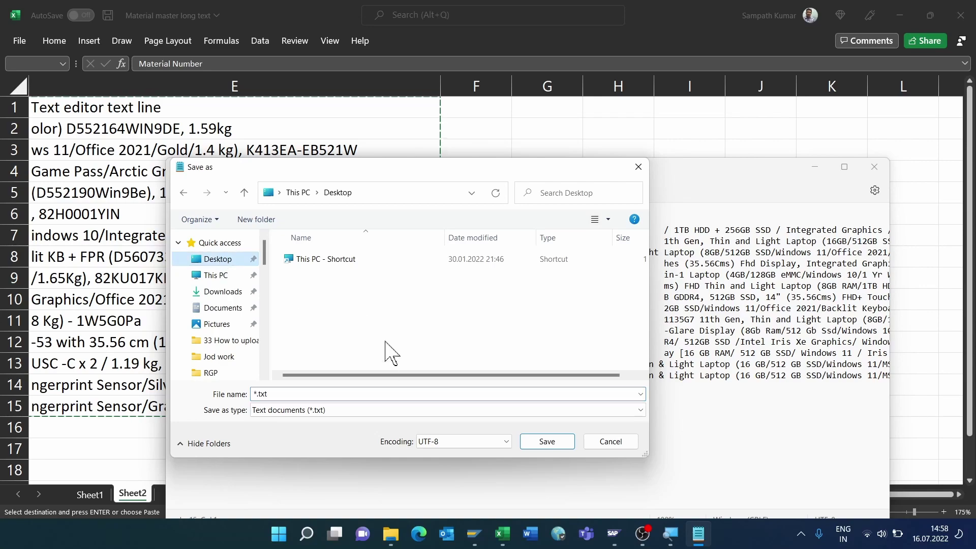
pyautogui.write('Material master long text')
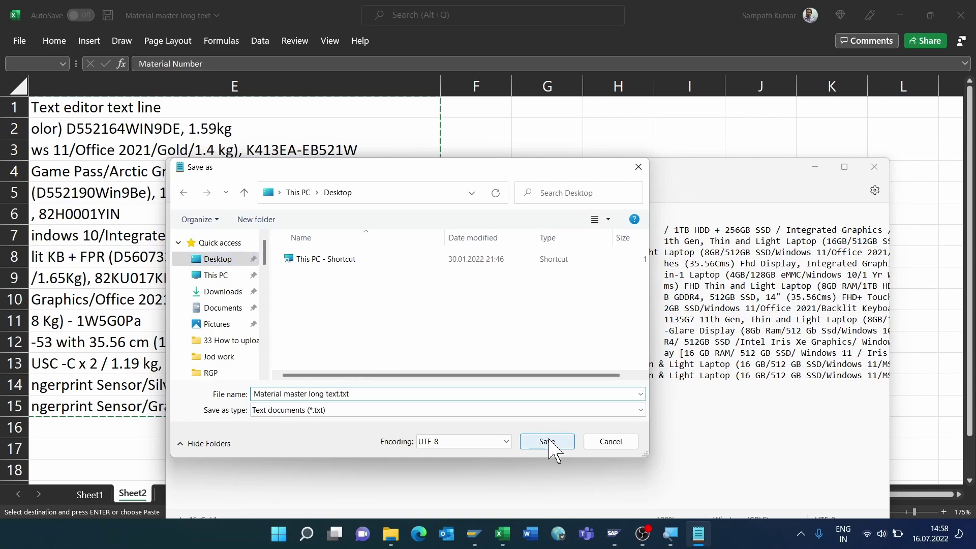
pyautogui.click(546, 442)
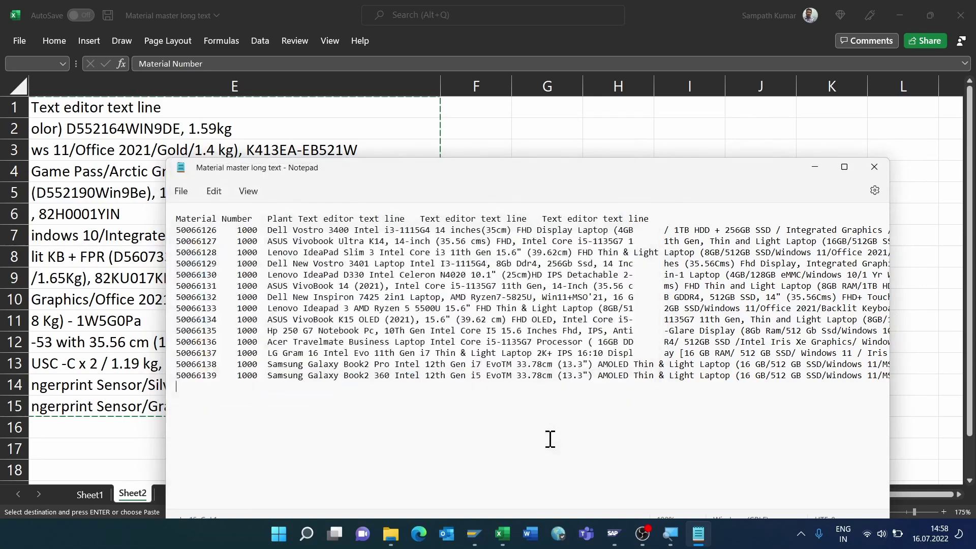
pyautogui.click(874, 166)
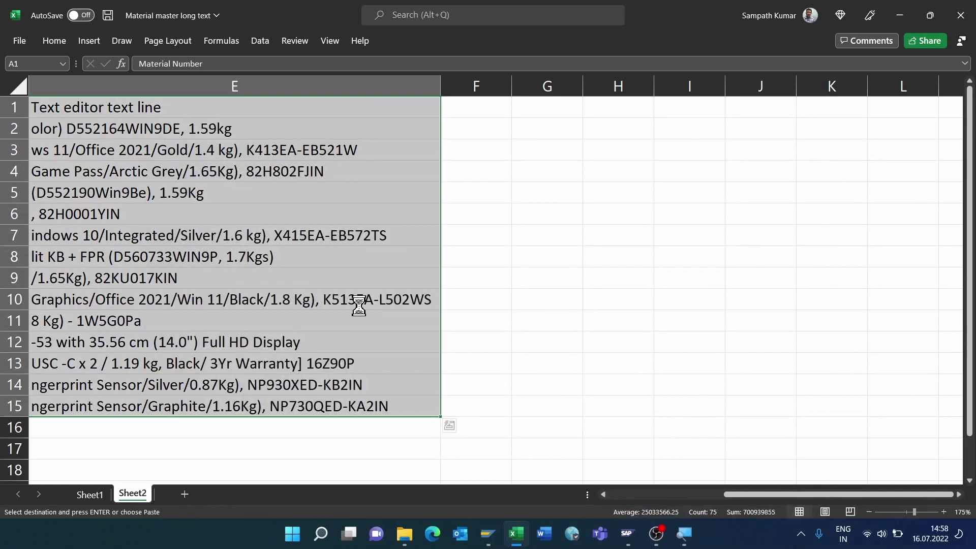
pyautogui.click(960, 16)
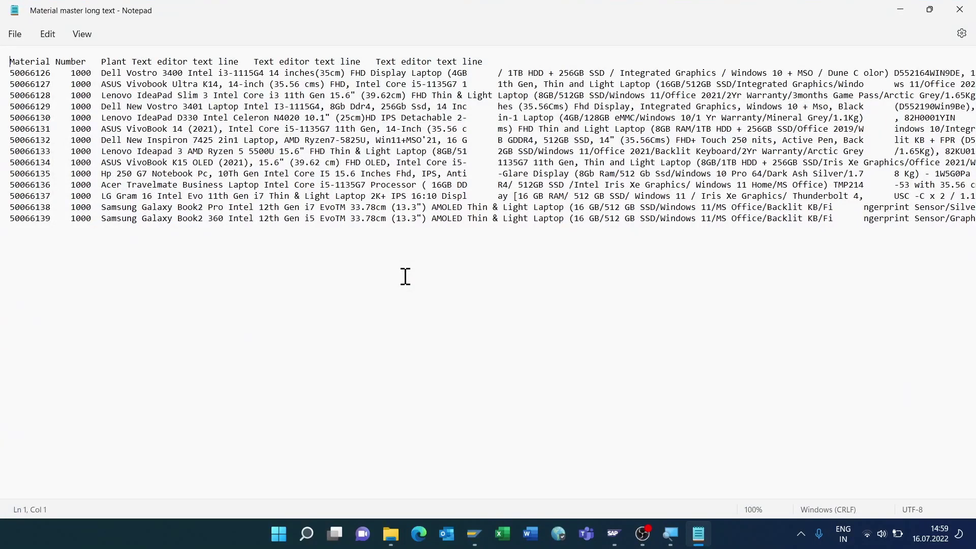
# In Specify Files change mode, add Material master long text.txt as legacy data on the PC.
pyautogui.click(959, 9)
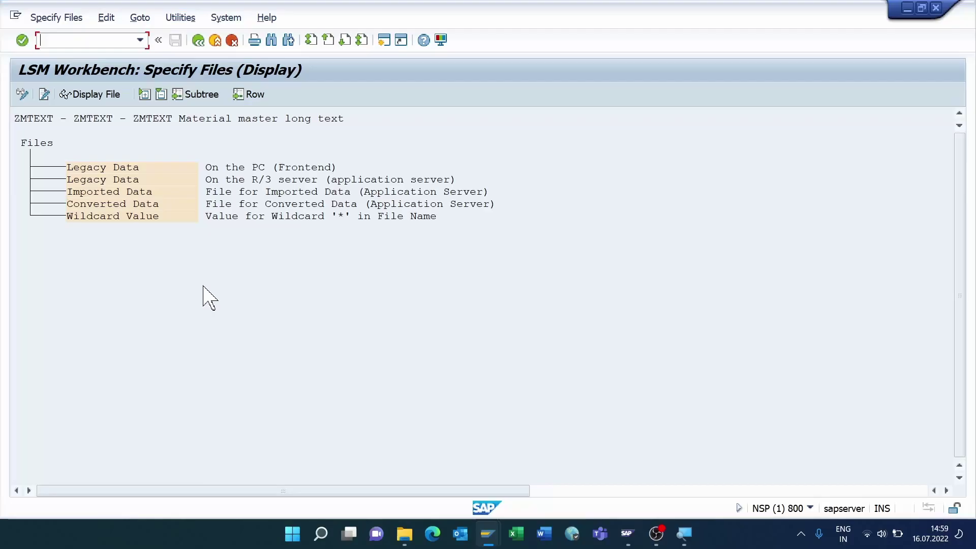
pyautogui.click(23, 95)
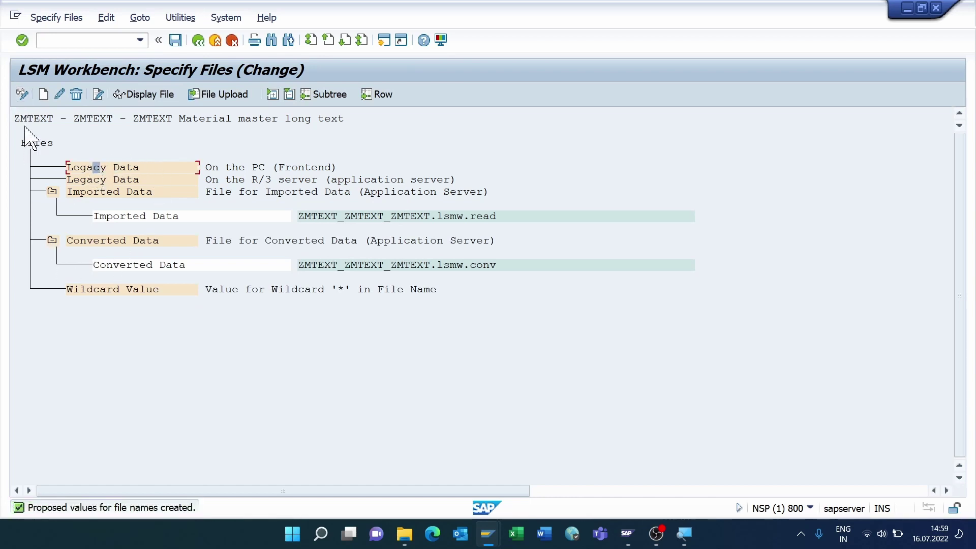
pyautogui.click(44, 97)
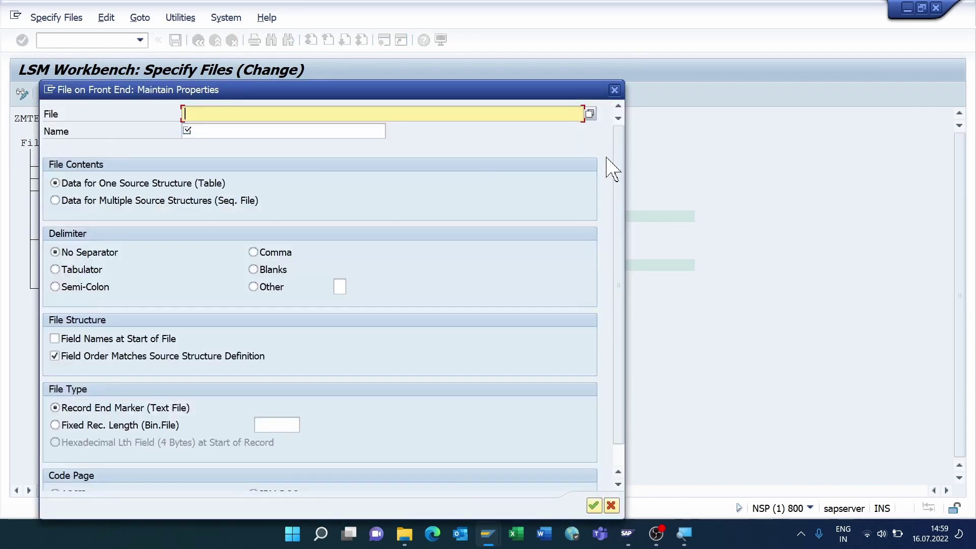
pyautogui.click(590, 115)
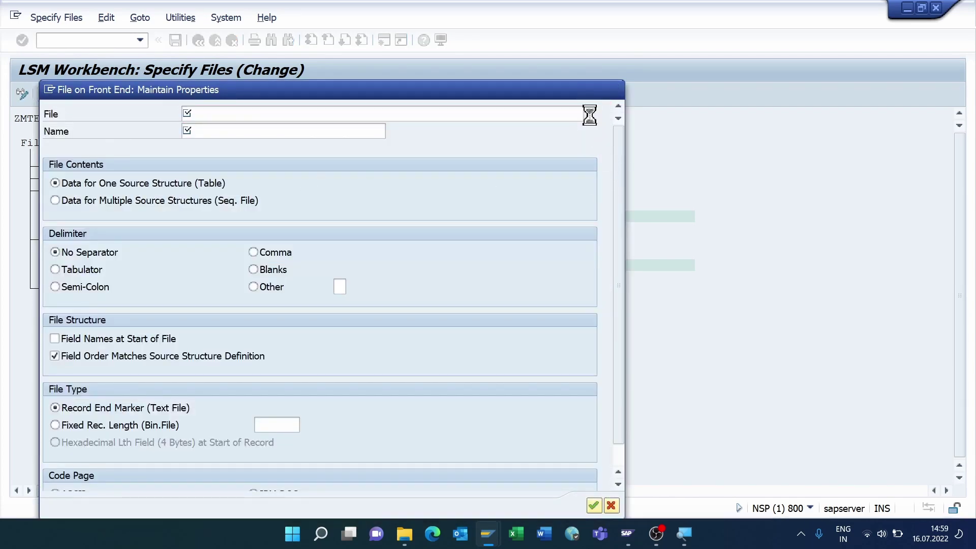
pyautogui.click(204, 168)
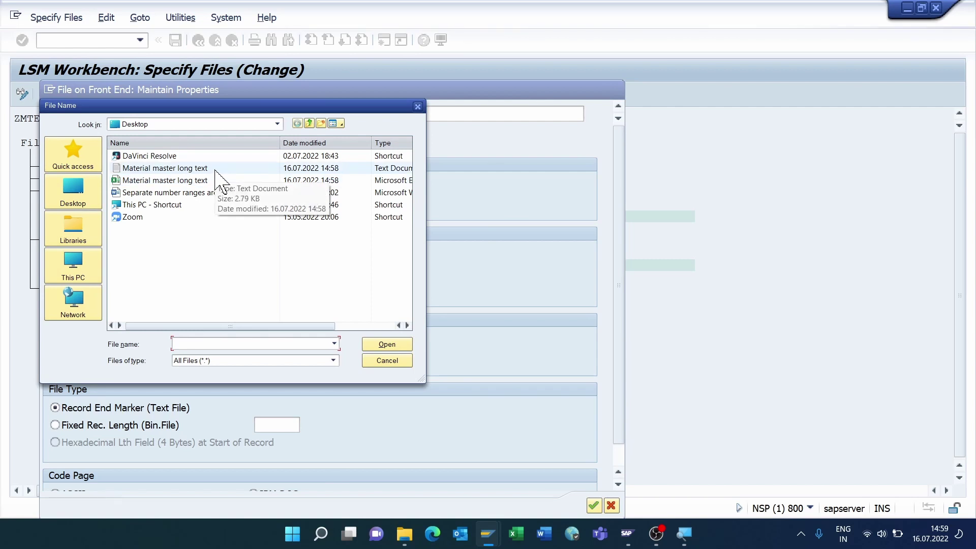
pyautogui.click(386, 345)
# Name the file Material Master Long Text, tab-delimited with field names at start, and confirm.
pyautogui.click(308, 134)
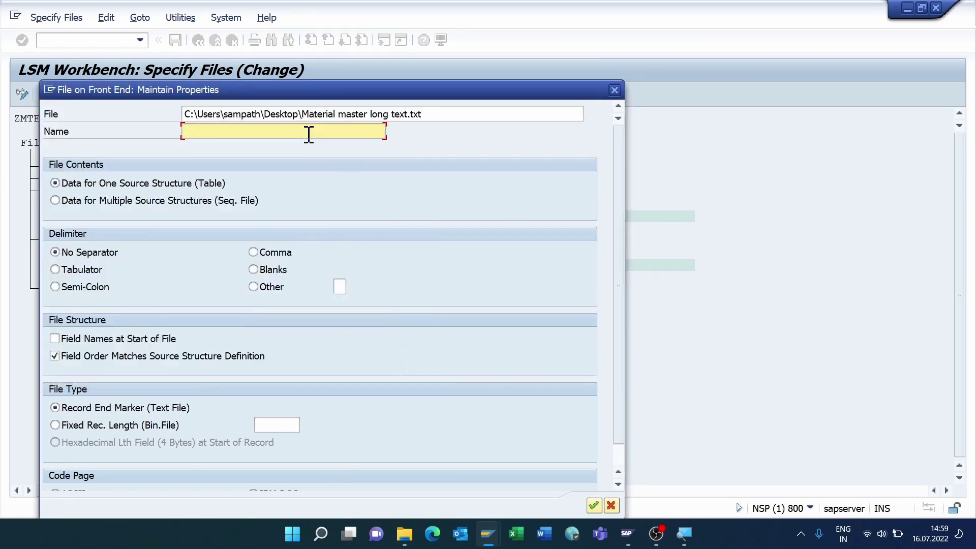
pyautogui.write('material')
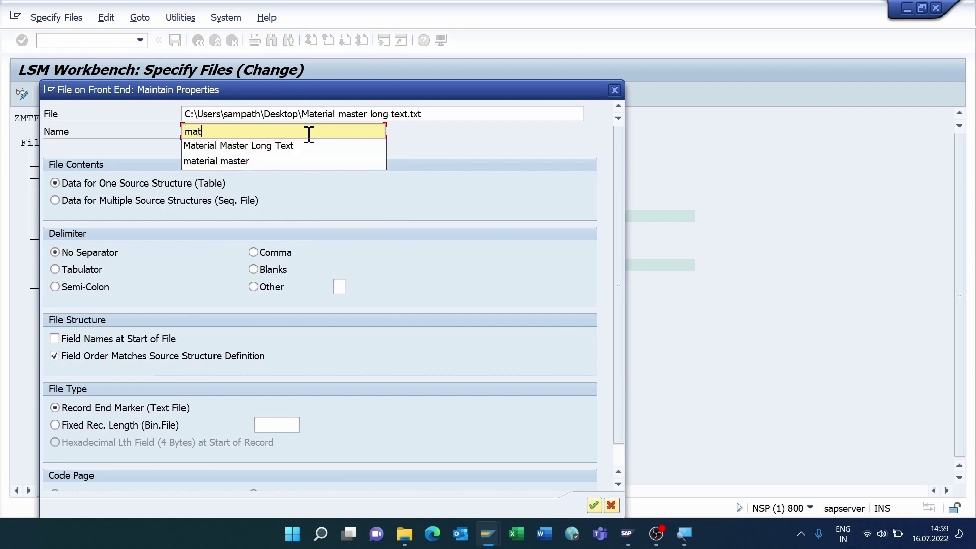
pyautogui.click(318, 152)
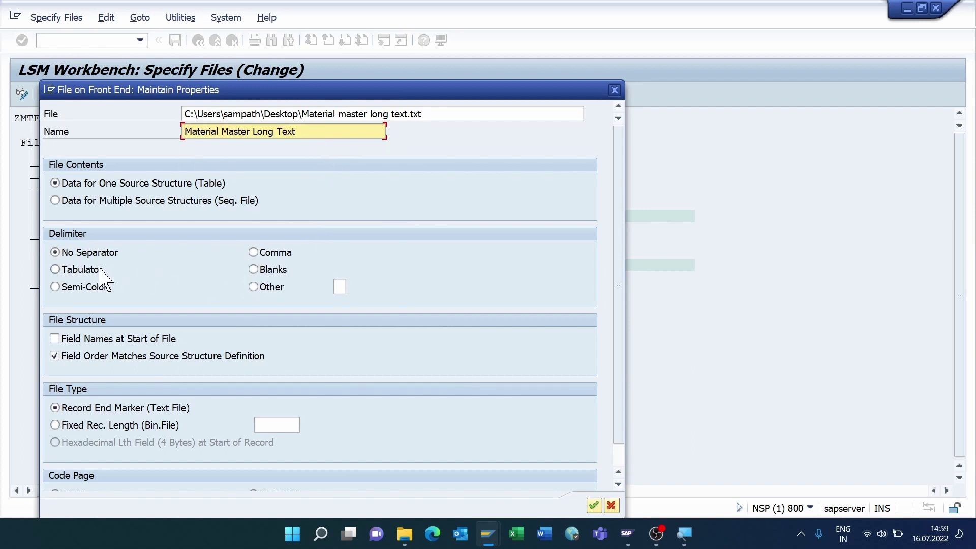
pyautogui.click(72, 269)
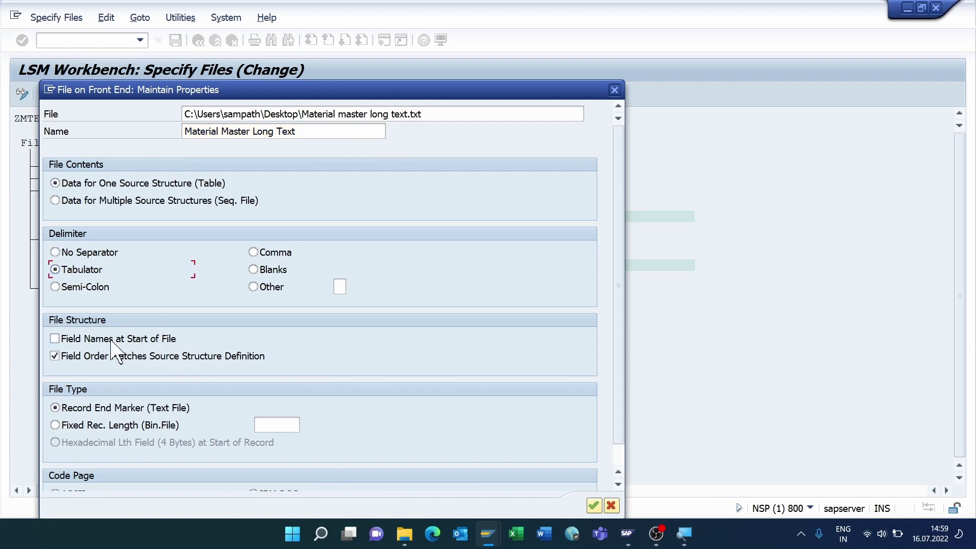
pyautogui.click(55, 339)
pyautogui.click(594, 506)
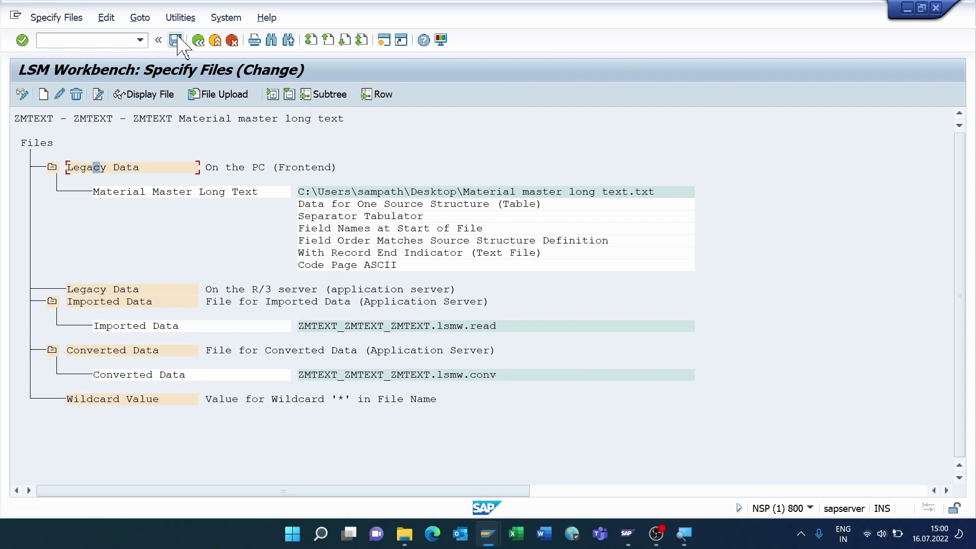
# Save the file specification and open the Assign Files step in change mode.
pyautogui.click(176, 40)
pyautogui.click(198, 41)
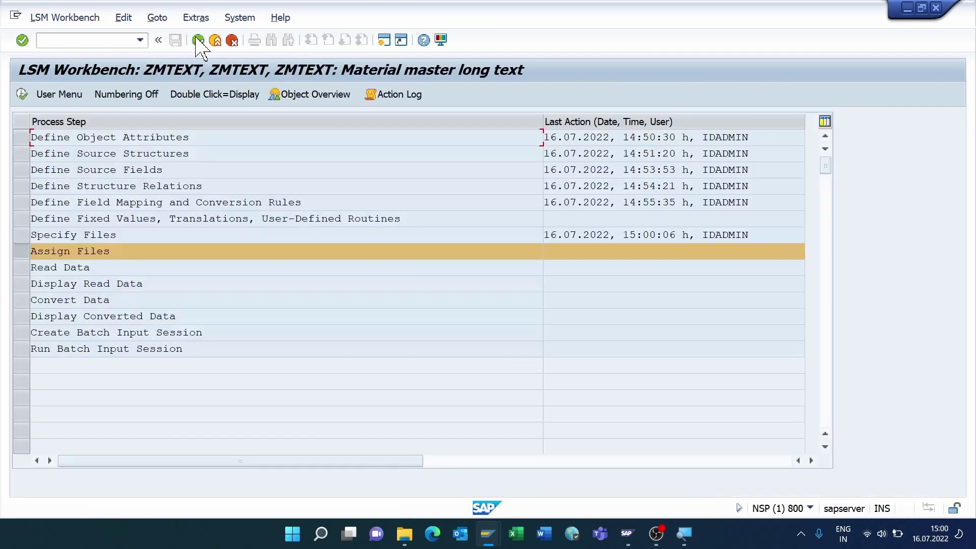
pyautogui.click(22, 96)
pyautogui.click(23, 96)
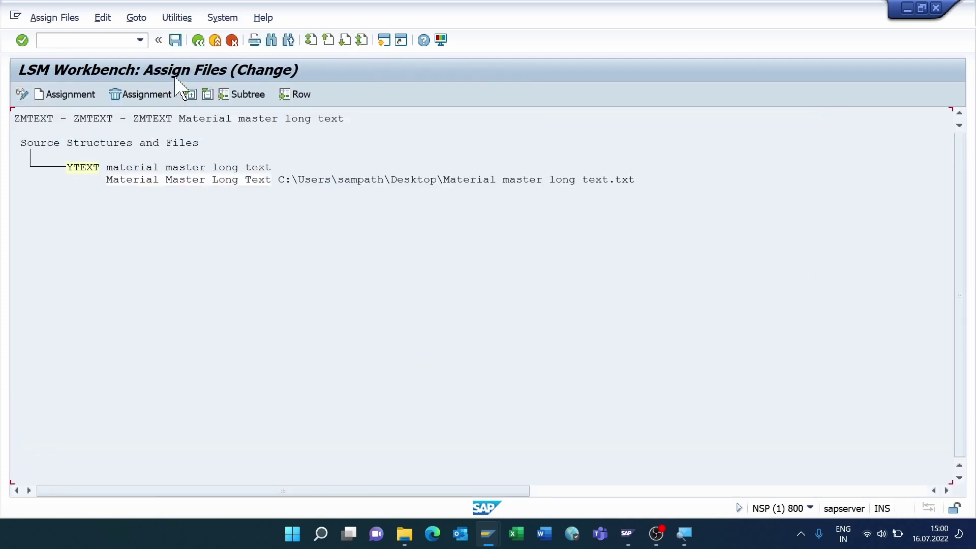
# Save the YTEXT file assignment and start the Read Data step.
pyautogui.click(175, 41)
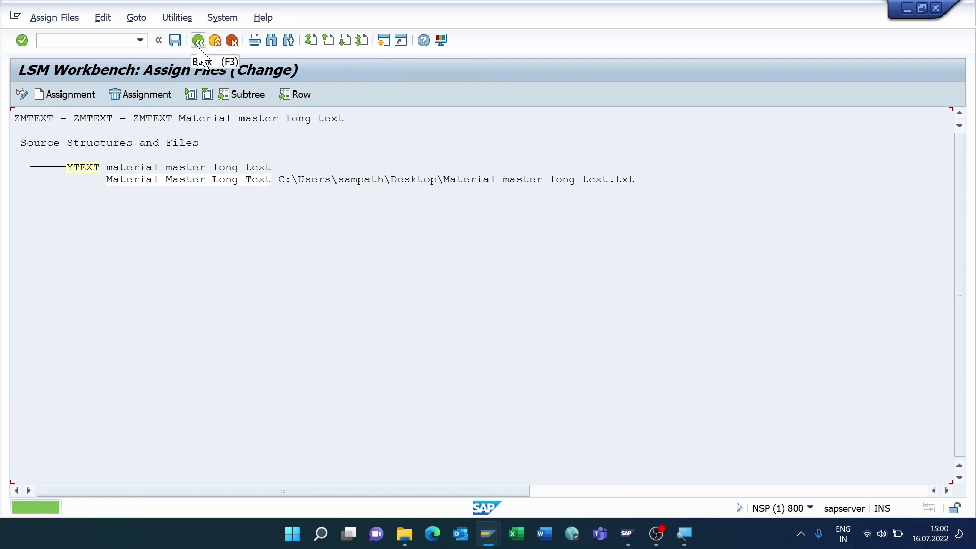
pyautogui.click(198, 40)
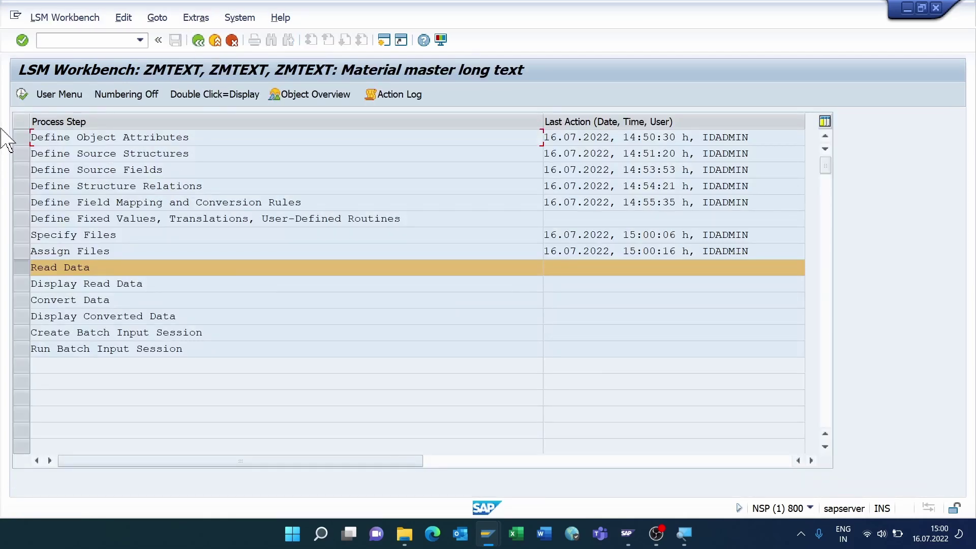
pyautogui.click(22, 95)
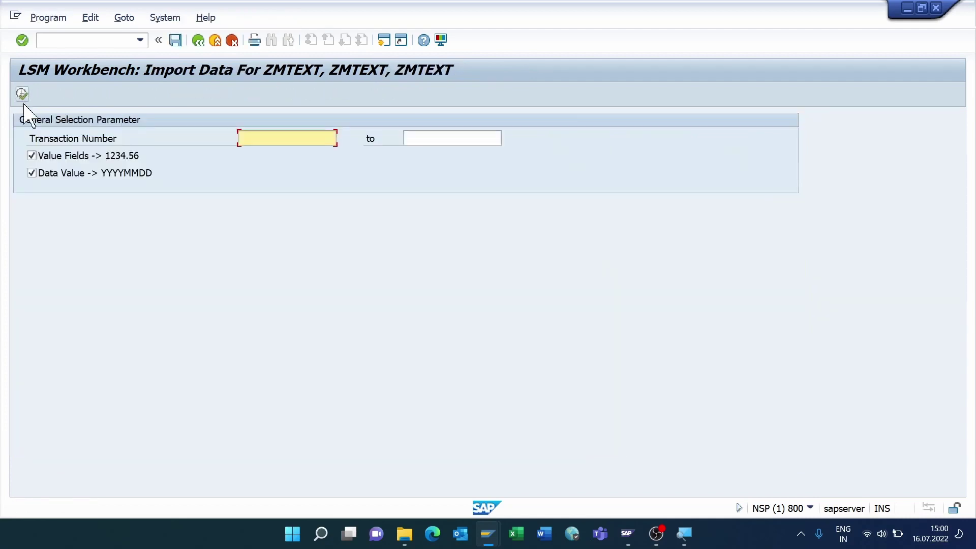
pyautogui.click(22, 94)
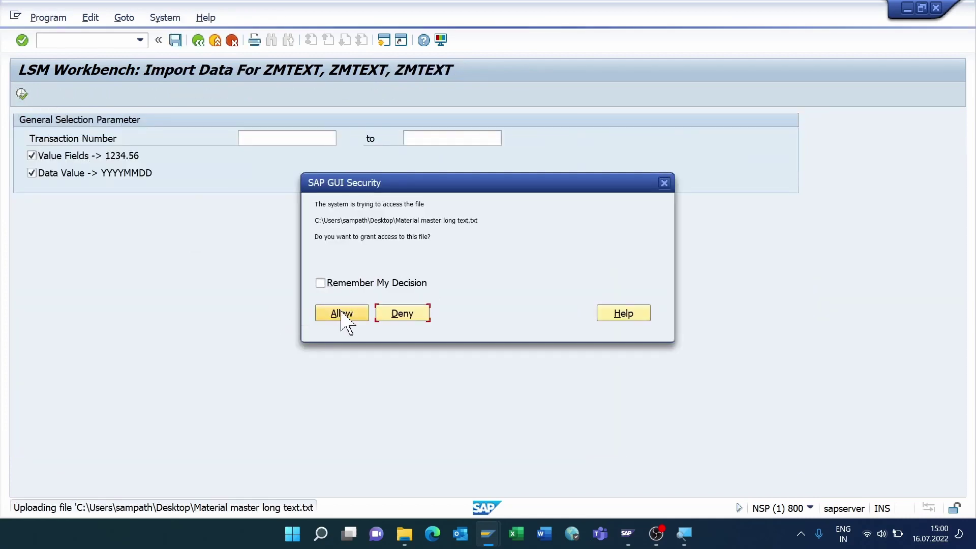
# Allow file access so all 14 YTEXT records are read into ZMTEXT_ZMTEXT_ZMTEXT.lsmw.read.
pyautogui.click(341, 313)
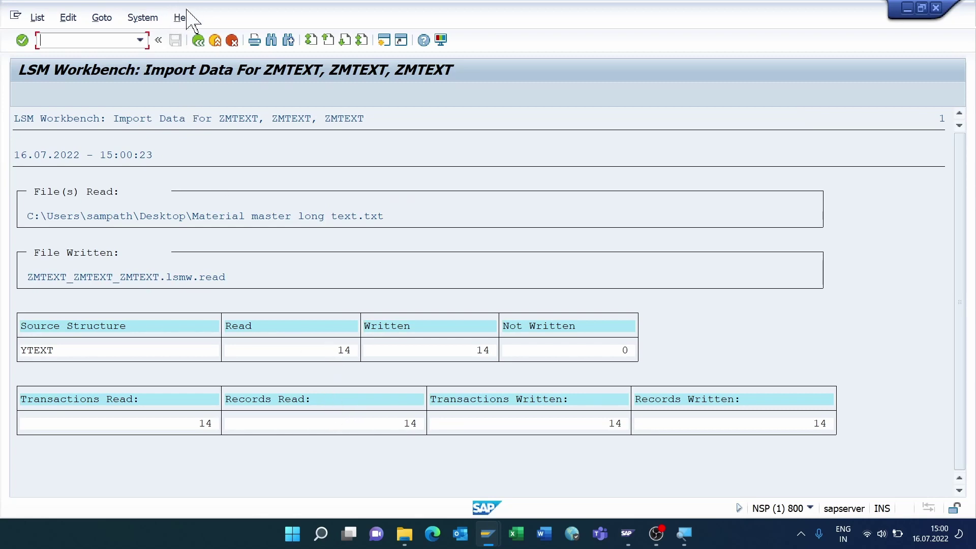
pyautogui.click(196, 41)
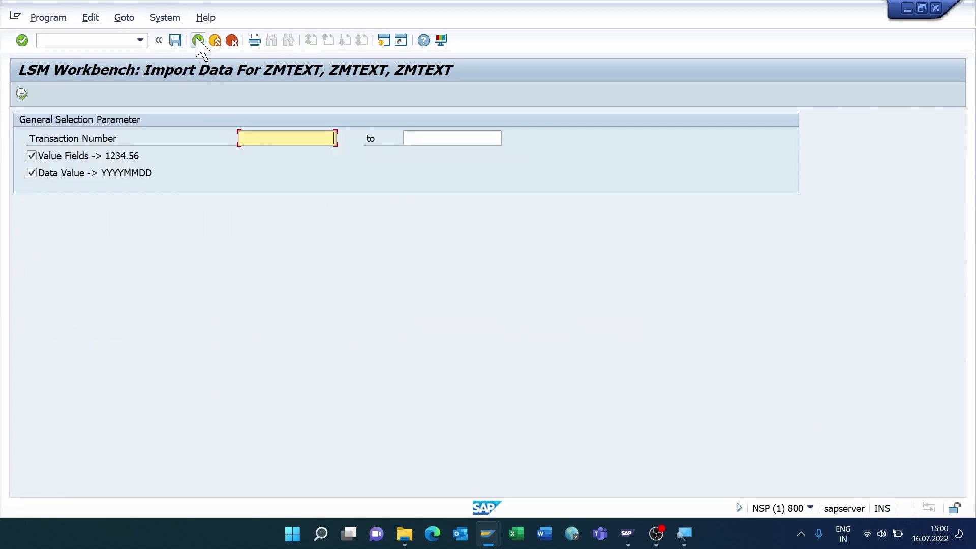
pyautogui.click(198, 40)
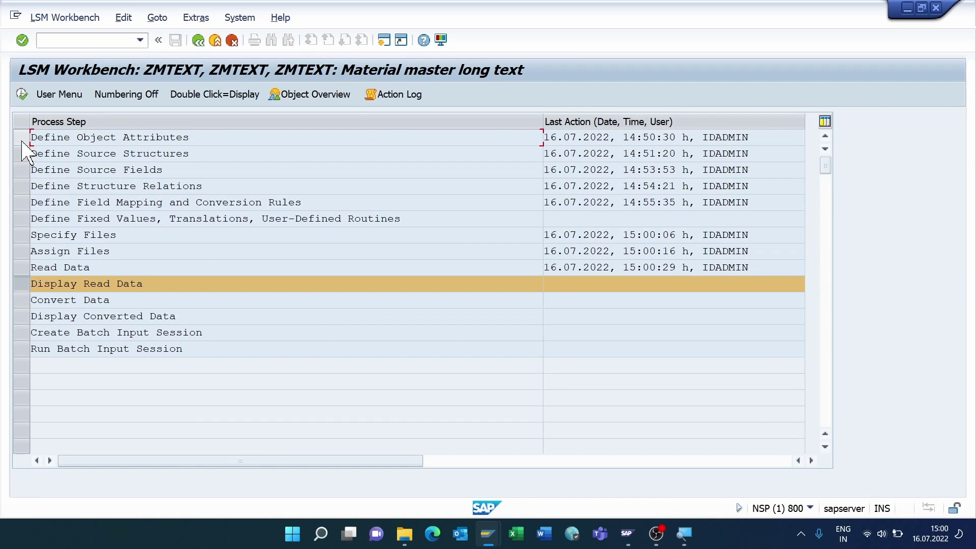
# Display the 14 read records and inspect row 1: material 50066126, plant 1000, long text lines.
pyautogui.click(22, 94)
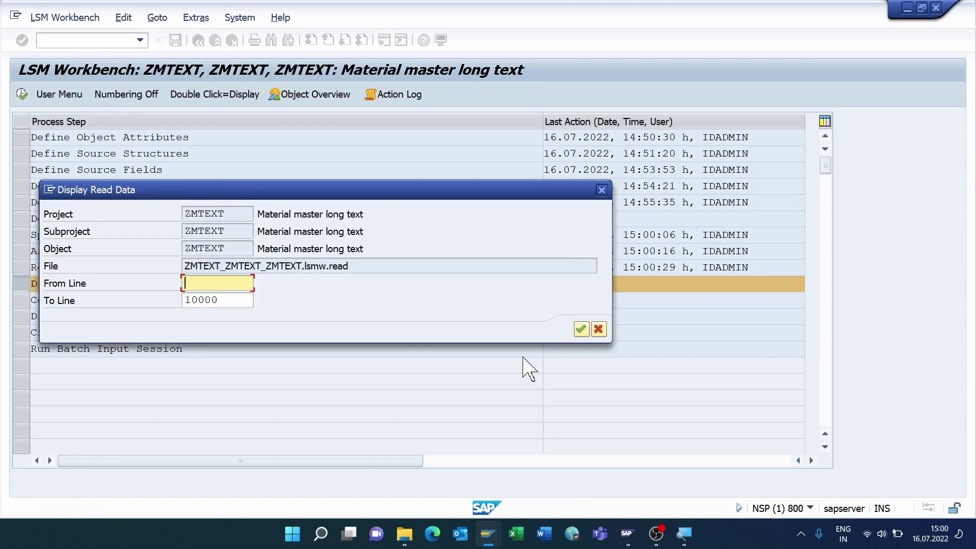
pyautogui.click(581, 329)
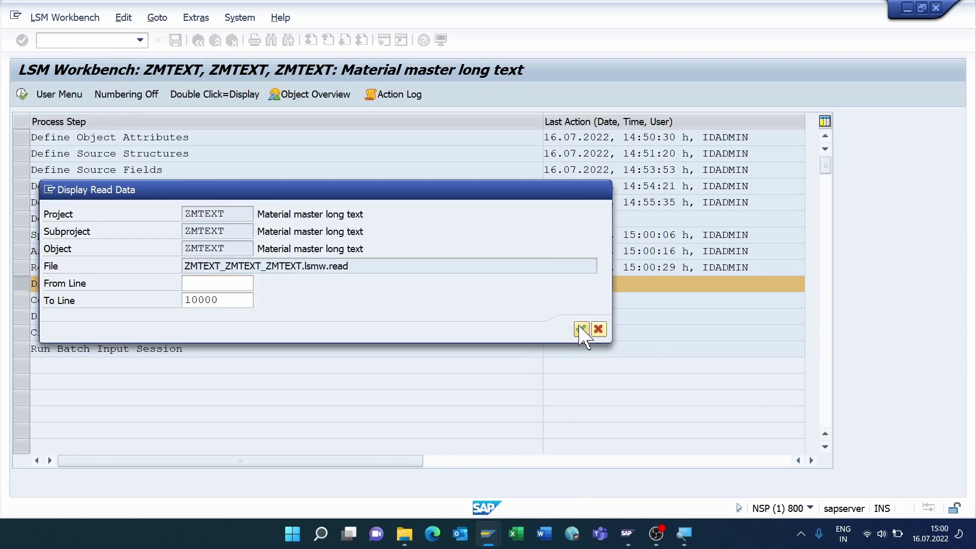
pyautogui.click(376, 175)
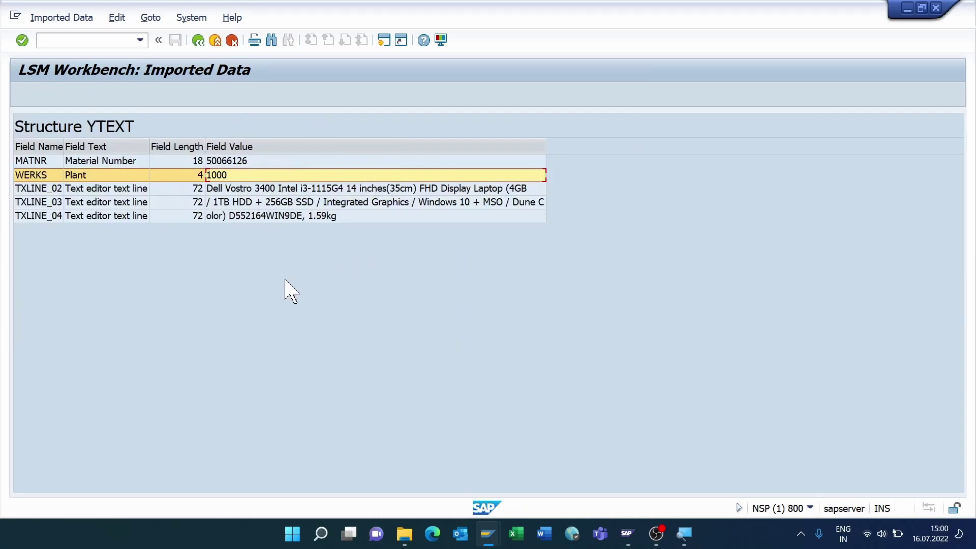
pyautogui.click(198, 40)
pyautogui.click(197, 40)
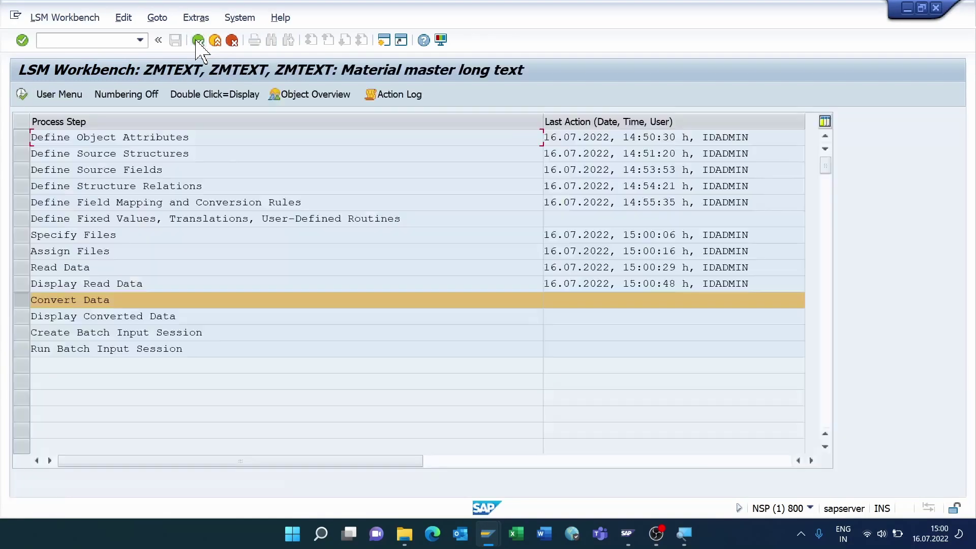
# Convert the read data, writing 14 transactions to ZMTEXT_ZMTEXT_ZMTEXT.lsmw.conv.
pyautogui.click(22, 94)
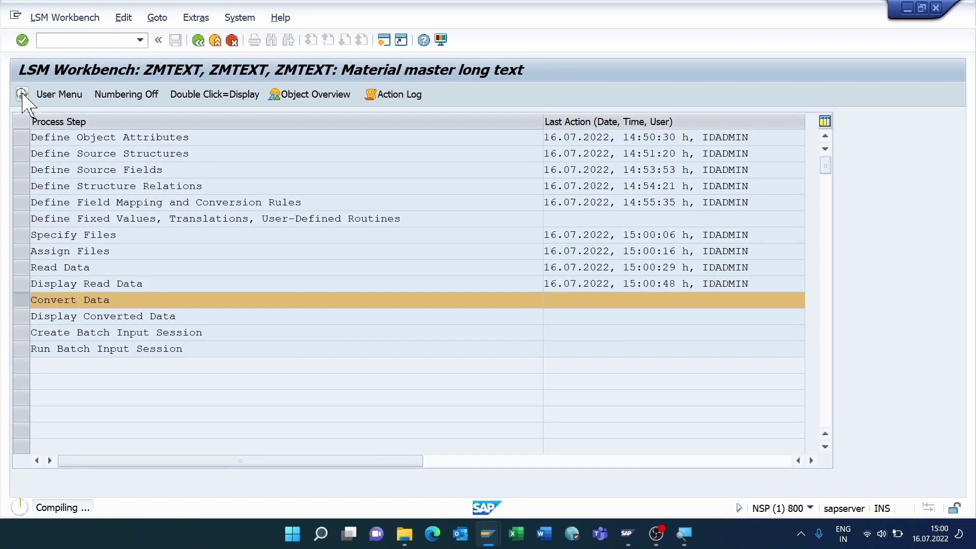
pyautogui.click(22, 95)
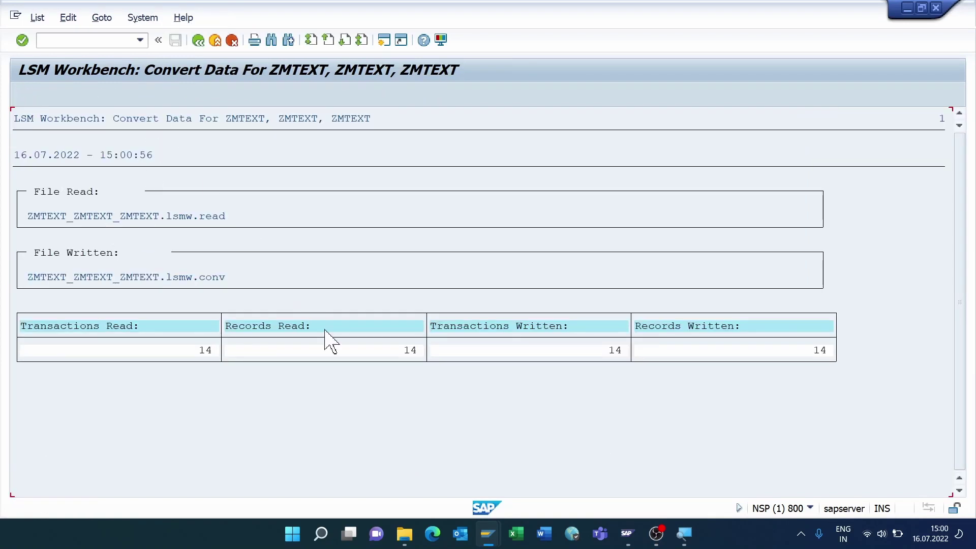
pyautogui.click(197, 40)
pyautogui.click(199, 40)
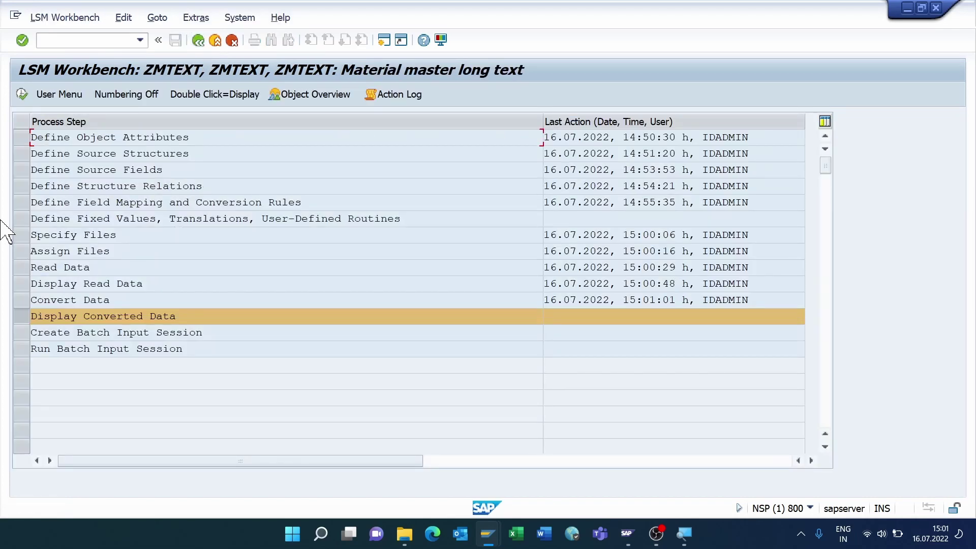
# Display the 14 converted MM02 records and check row 1's ZZTEXT fields for 50066126.
pyautogui.click(23, 94)
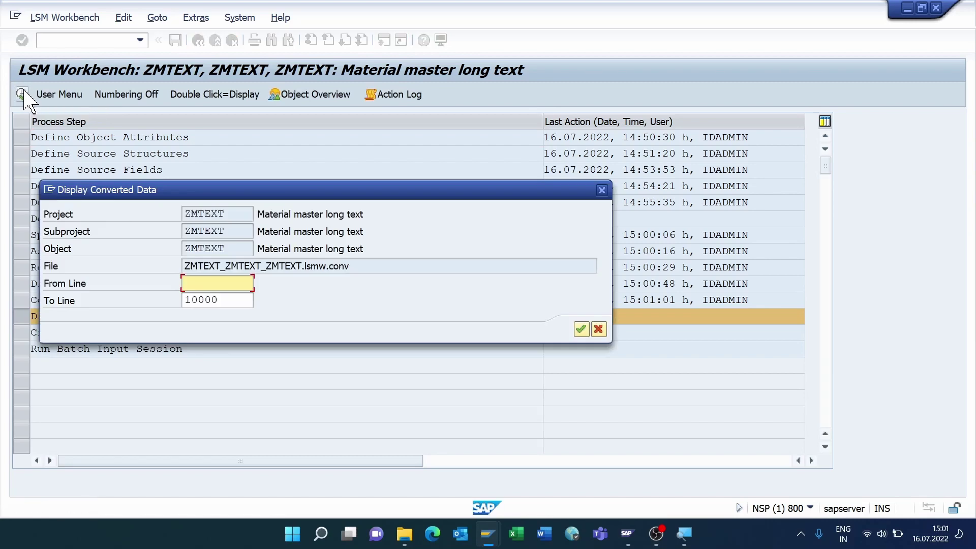
pyautogui.click(581, 330)
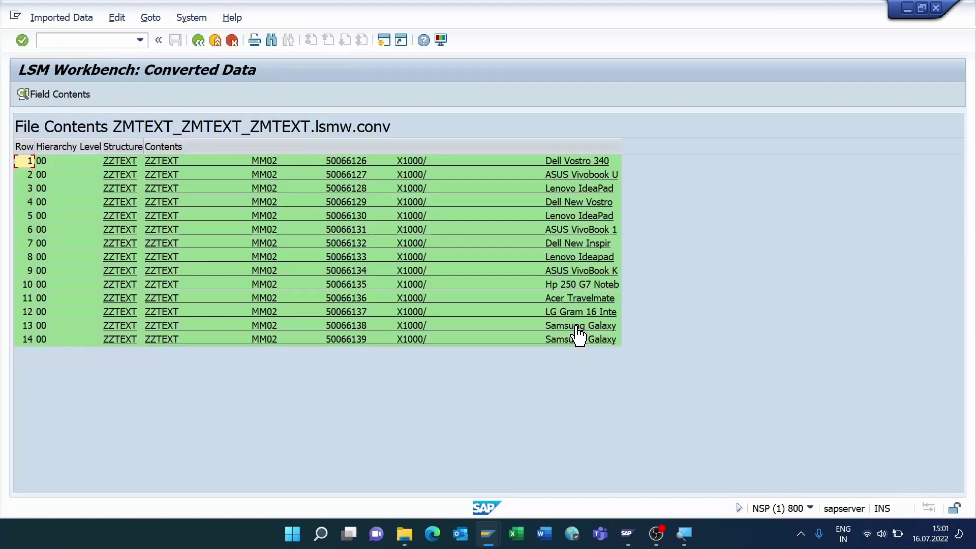
pyautogui.click(429, 162)
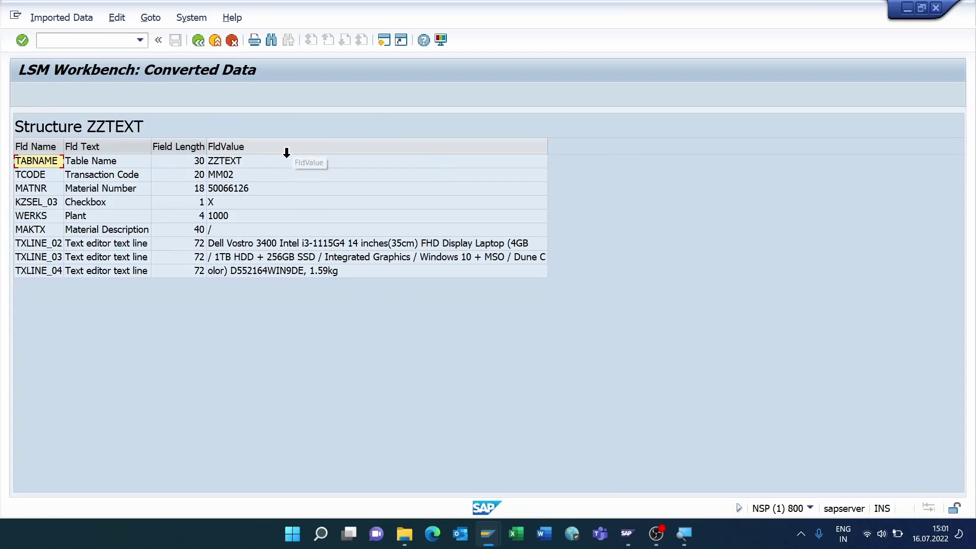
pyautogui.click(197, 41)
pyautogui.click(197, 41)
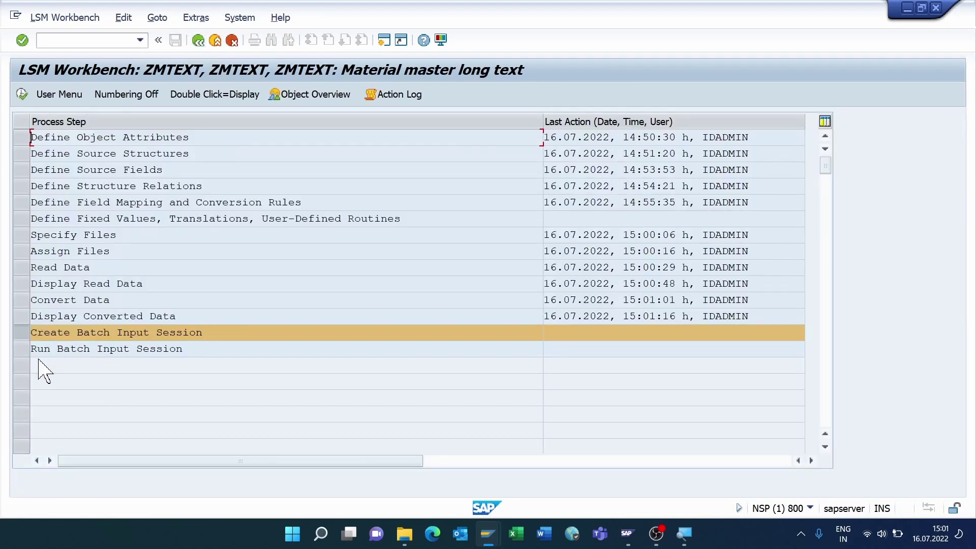
# Generate batch input session ZMTEXT with 14 transactions and acknowledge the confirmation.
pyautogui.click(21, 94)
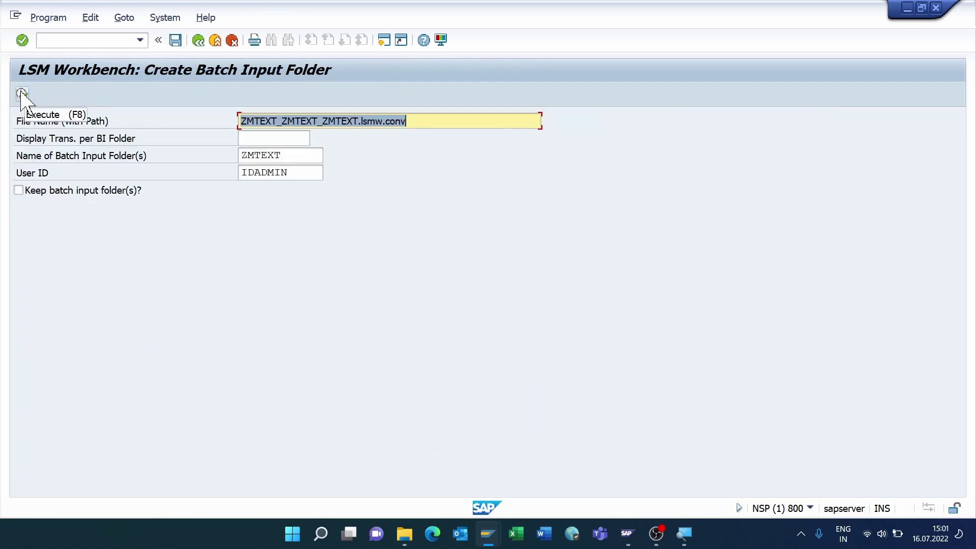
pyautogui.click(22, 94)
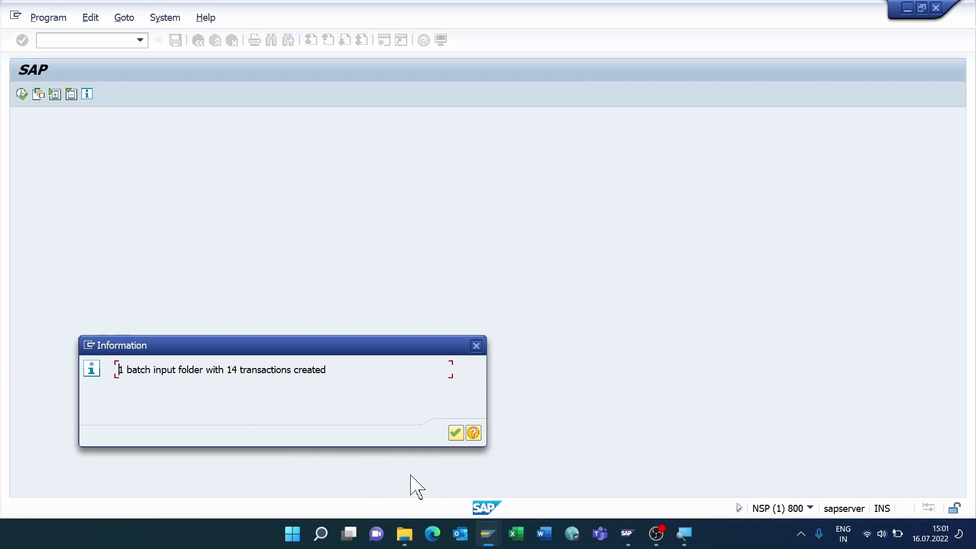
pyautogui.click(455, 434)
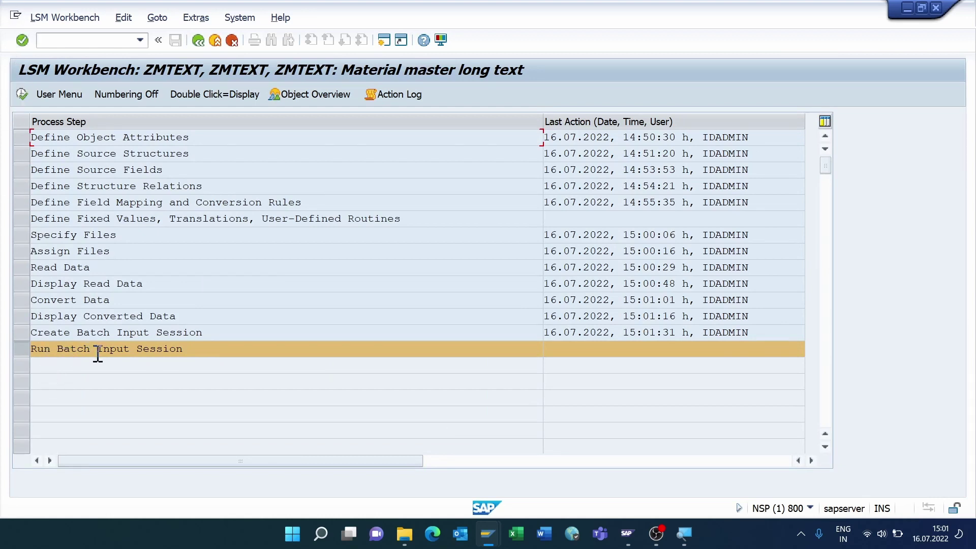
# Select session ZMTEXT in the Session Overview and open its Process Session options.
pyautogui.click(21, 95)
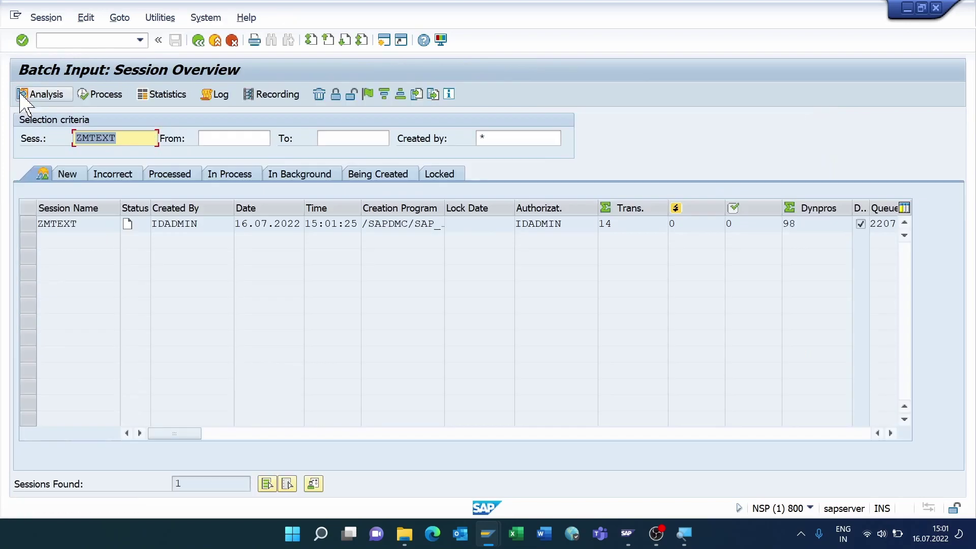
pyautogui.click(27, 224)
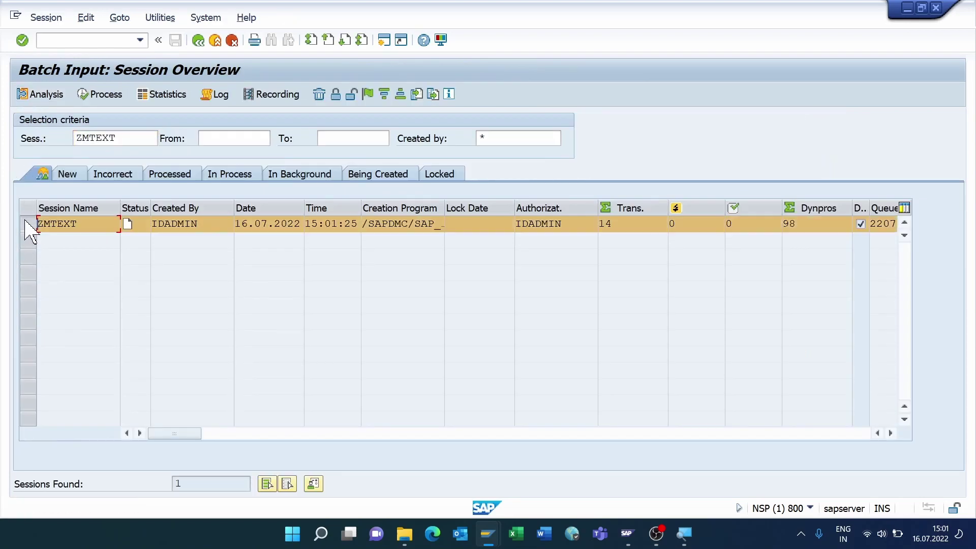
pyautogui.click(115, 96)
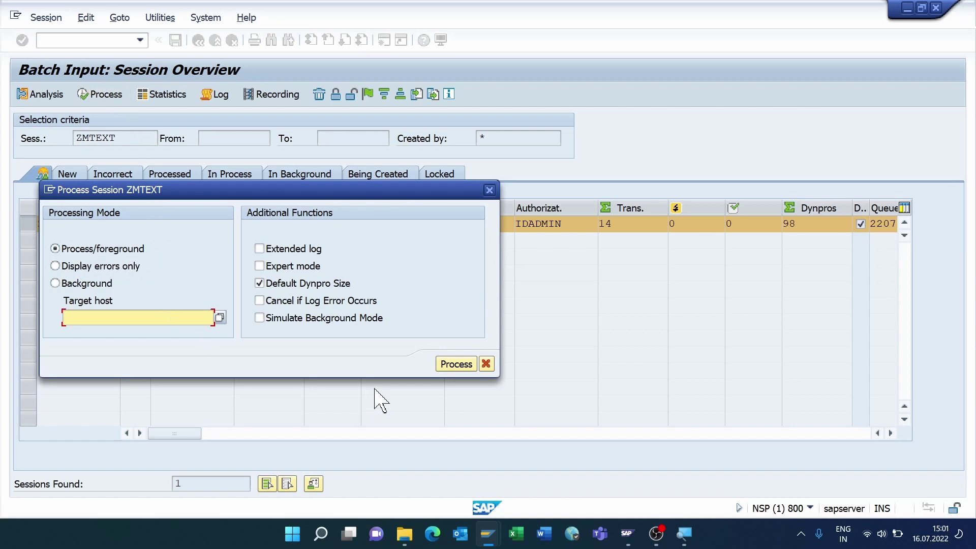
# Run ZMTEXT in the foreground through Purchase Order Text view and plant 1000 for 50066126.
pyautogui.click(454, 364)
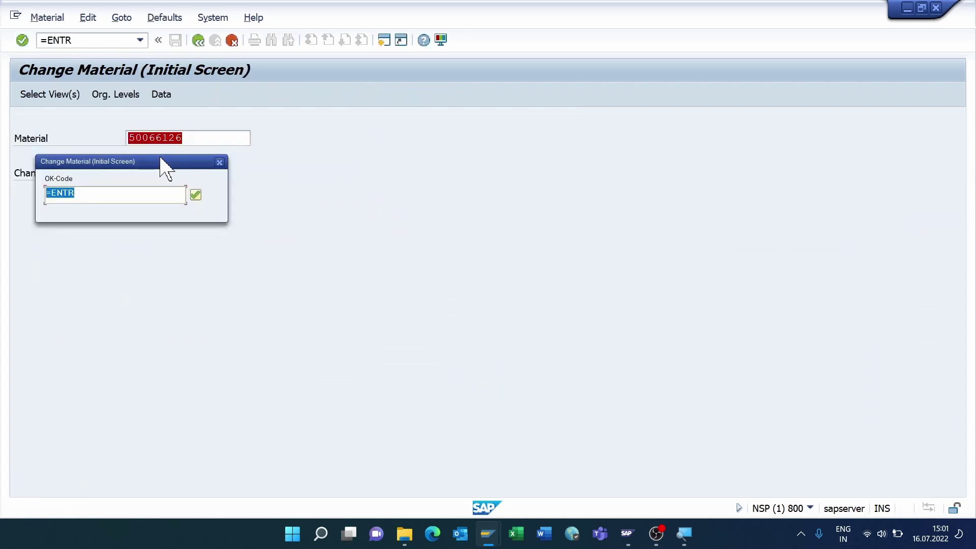
pyautogui.moveTo(331, 166); pyautogui.dragTo(400, 147)
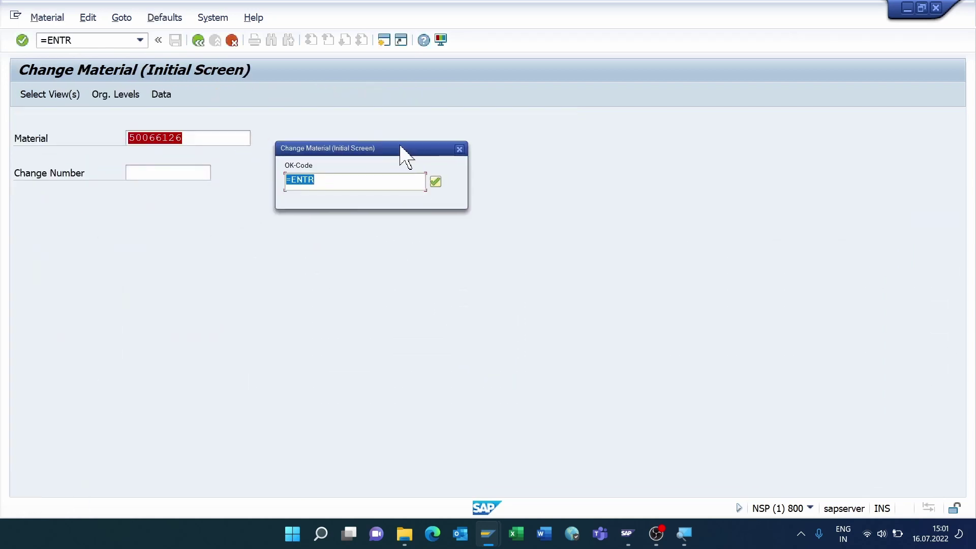
pyautogui.press('Return')
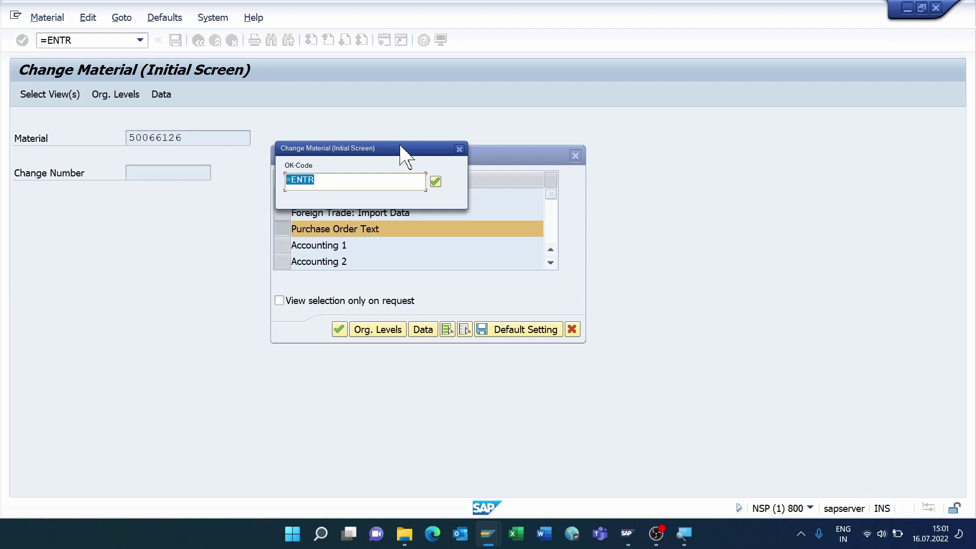
pyautogui.moveTo(400, 147); pyautogui.dragTo(725, 181)
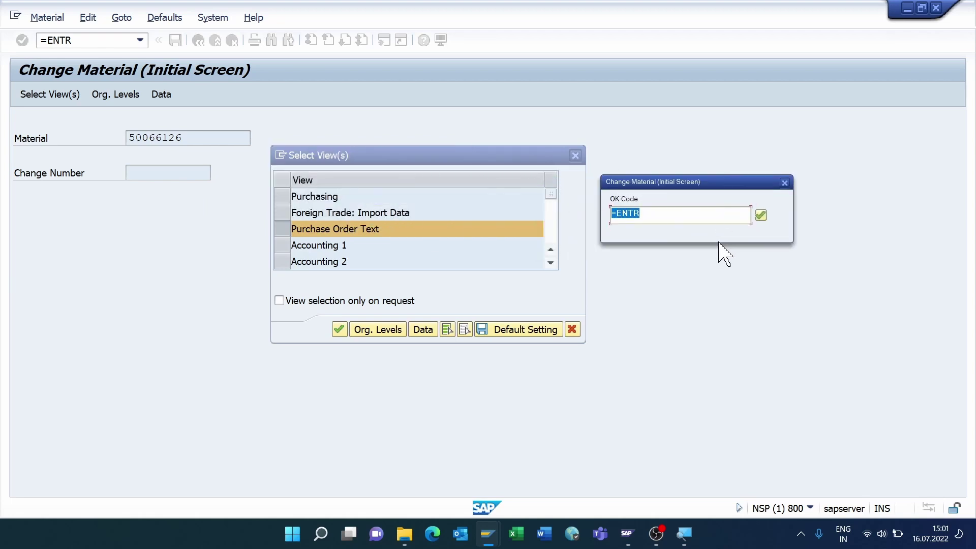
pyautogui.press('Return')
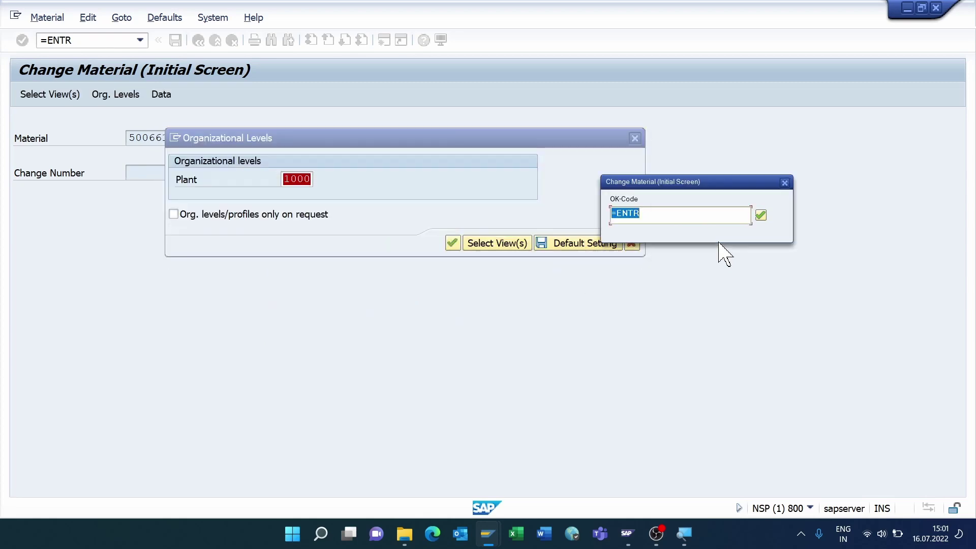
pyautogui.press('Return')
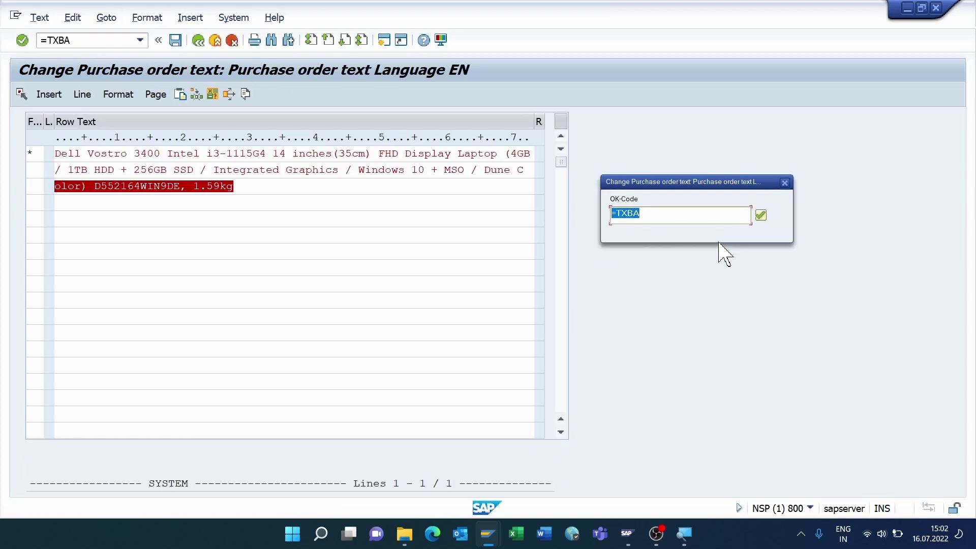
# Exit the purchase order text, confirm saving, and save material 50066126.
pyautogui.press('Return')
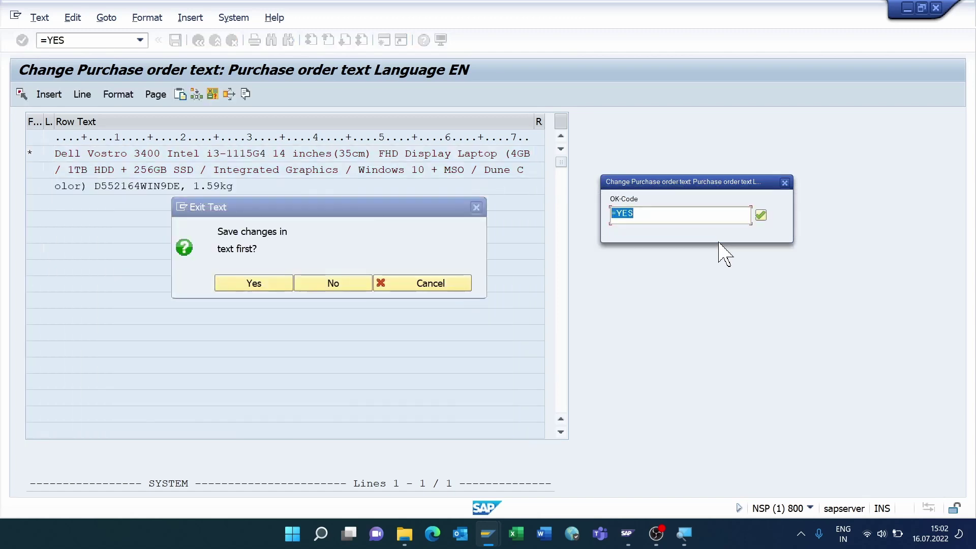
pyautogui.press('Return')
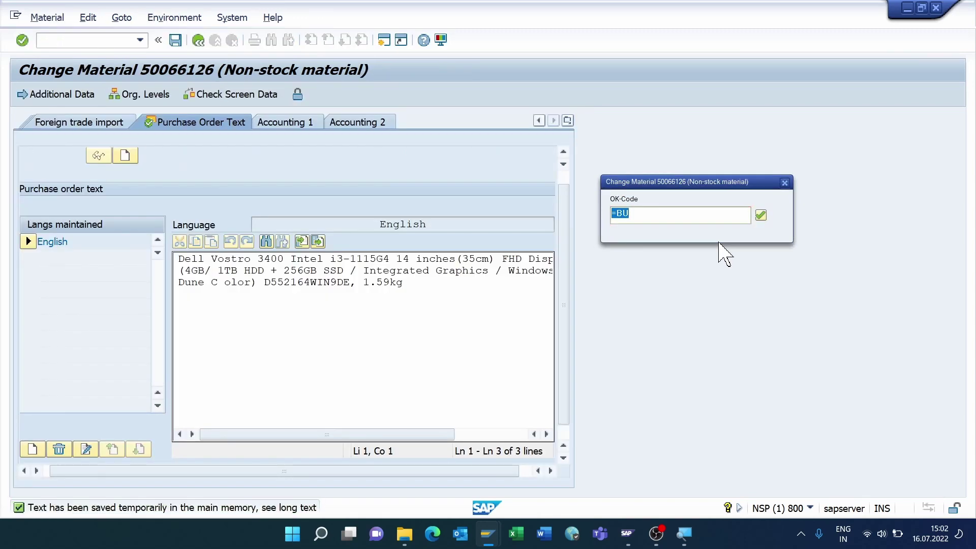
pyautogui.press('Return')
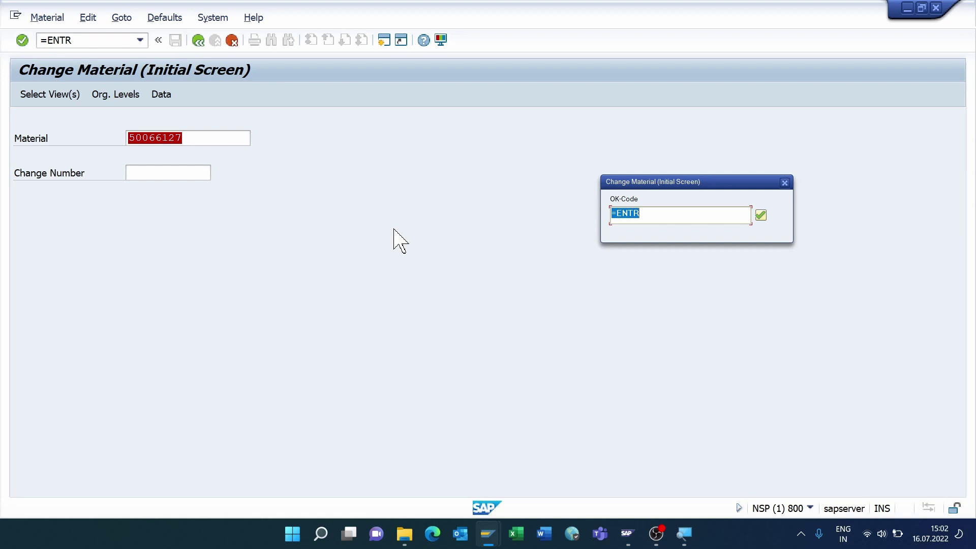
# Switch the session to Display Errors Only and return to the empty Session Overview.
pyautogui.click(213, 17)
pyautogui.moveTo(257, 88)
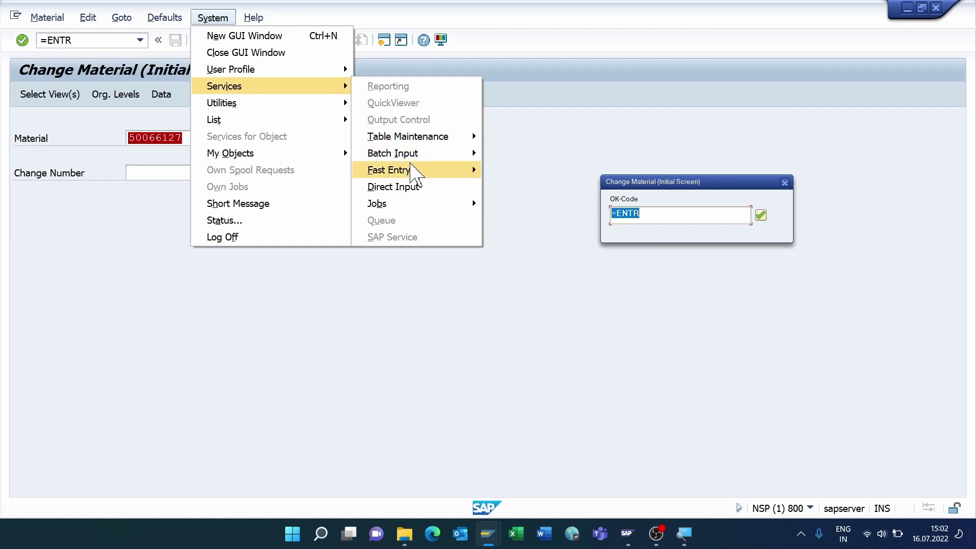
pyautogui.moveTo(414, 158)
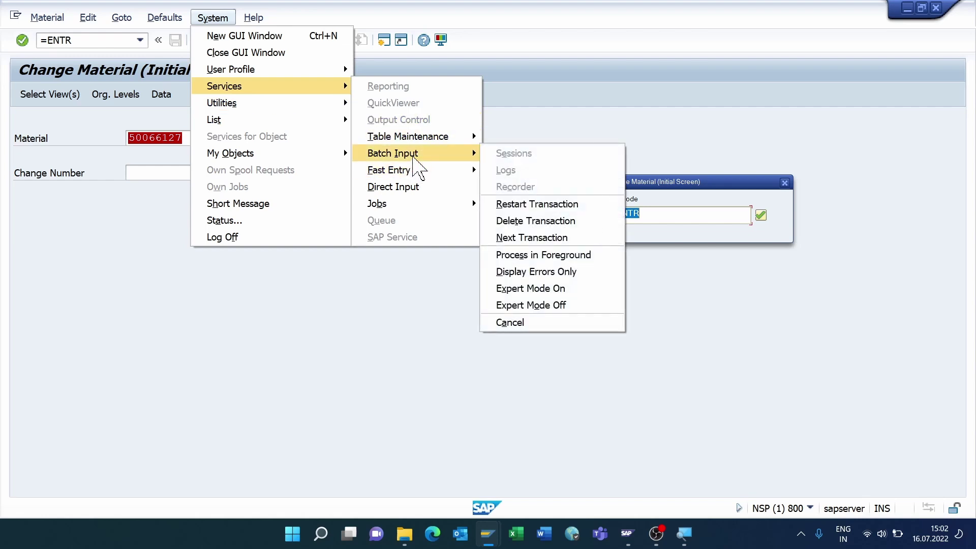
pyautogui.click(568, 274)
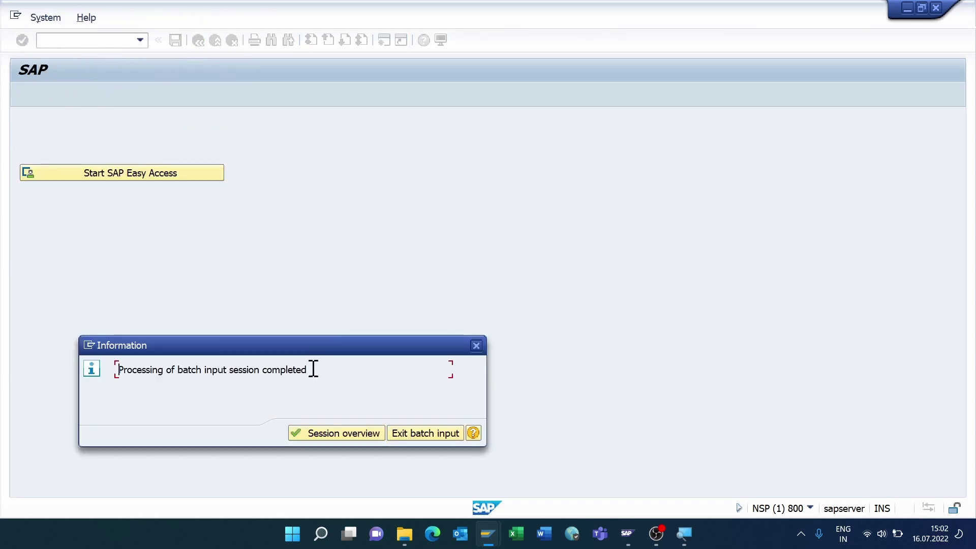
pyautogui.click(344, 442)
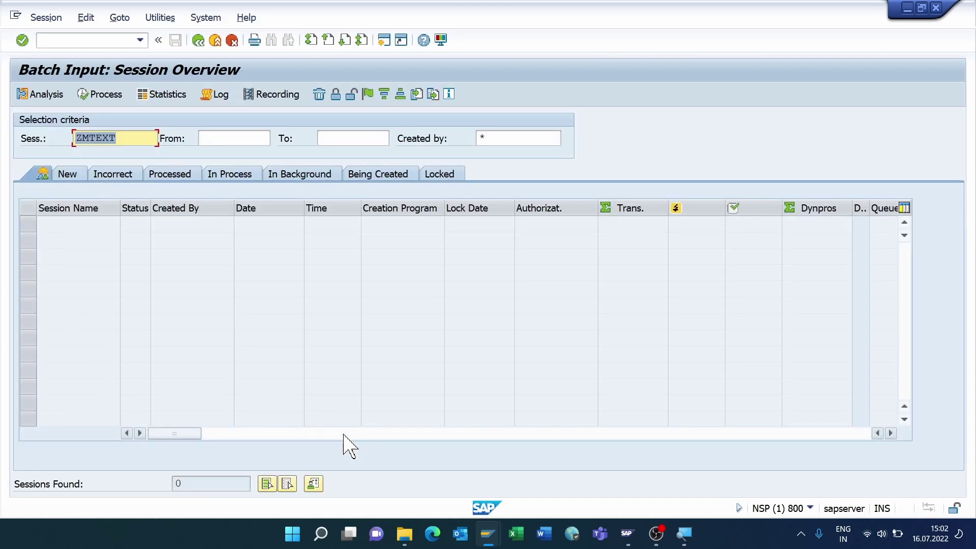
# Enter /nmm01 to start transaction MM01, Create Material.
pyautogui.click(98, 39)
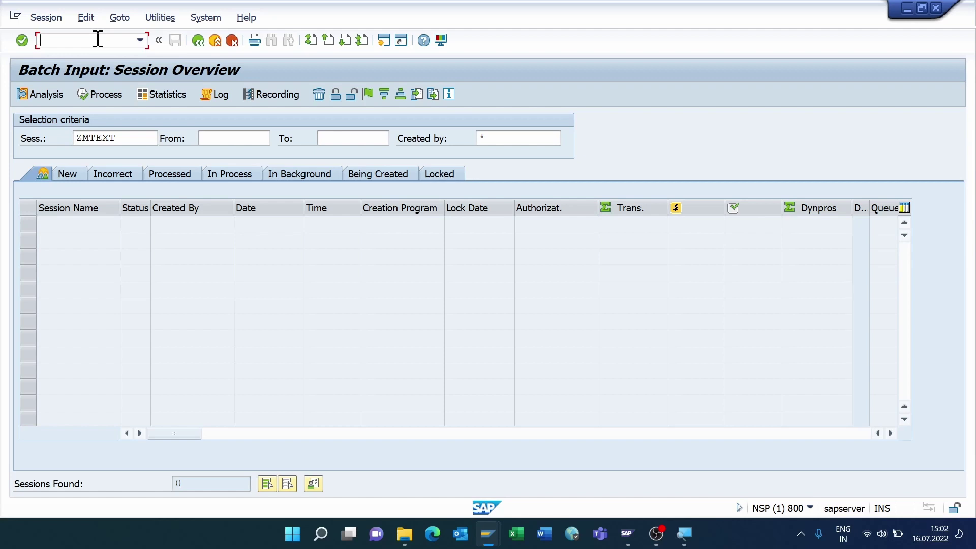
pyautogui.write('/nmm01')
pyautogui.press('Return')
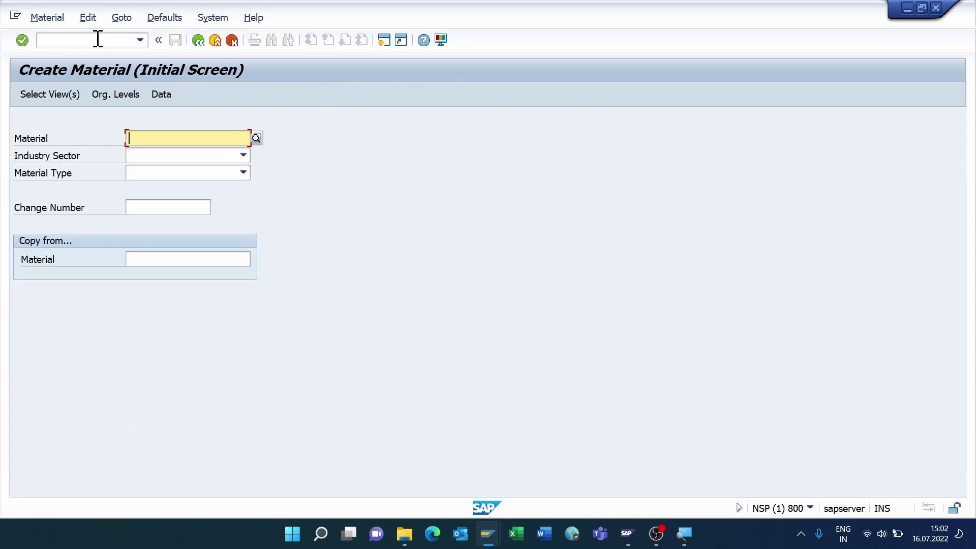
# Open material 50066139 in MM02 with only the Purchase Order Text view selected.
pyautogui.click(97, 39)
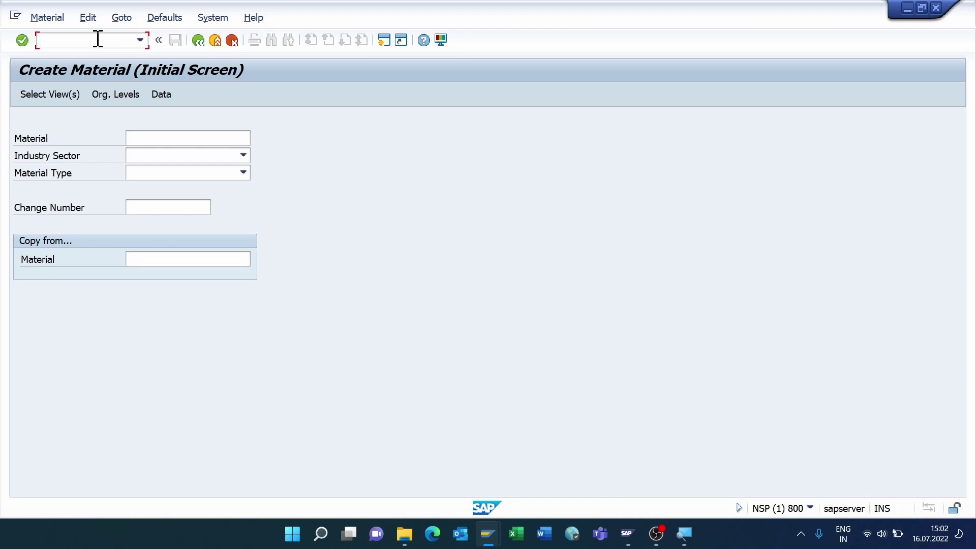
pyautogui.write('/nmm02')
pyautogui.press('Return')
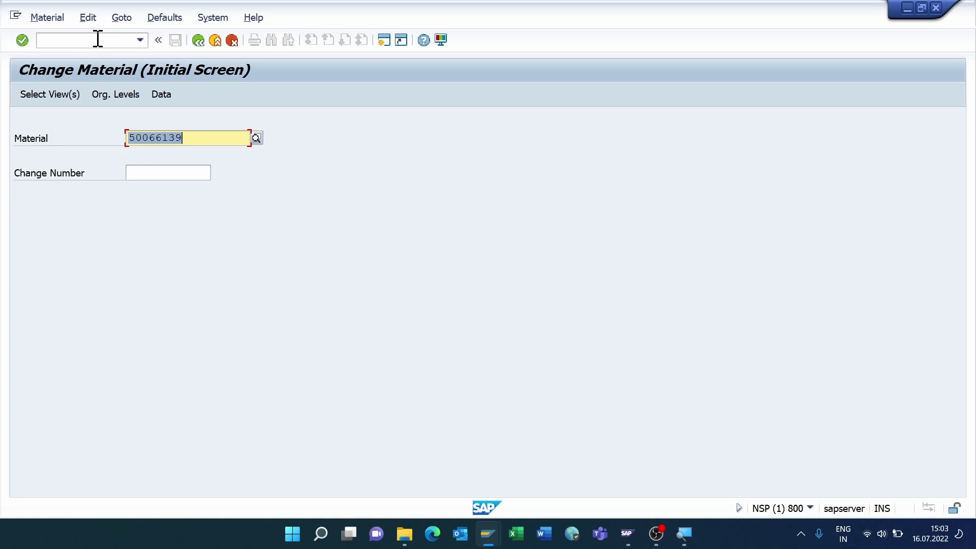
pyautogui.press('Return')
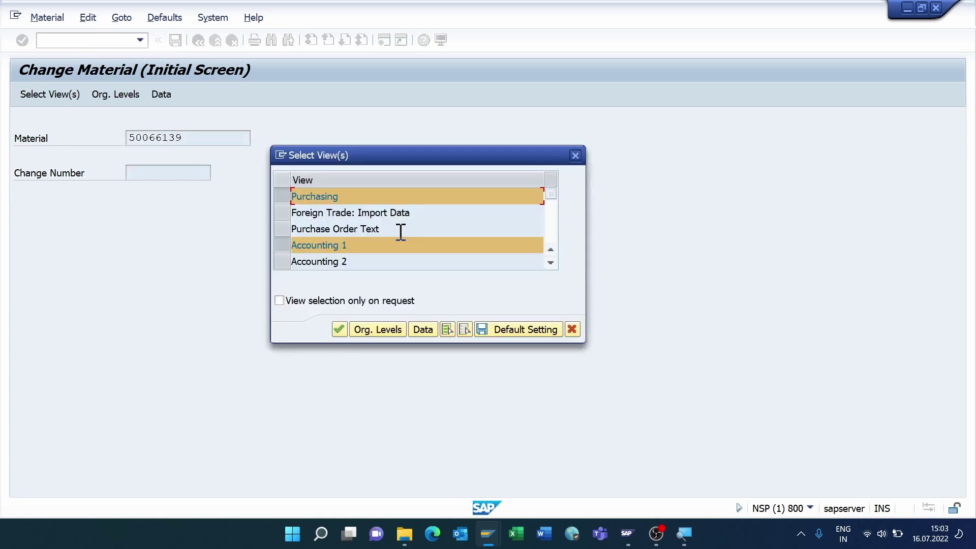
pyautogui.press('F8')
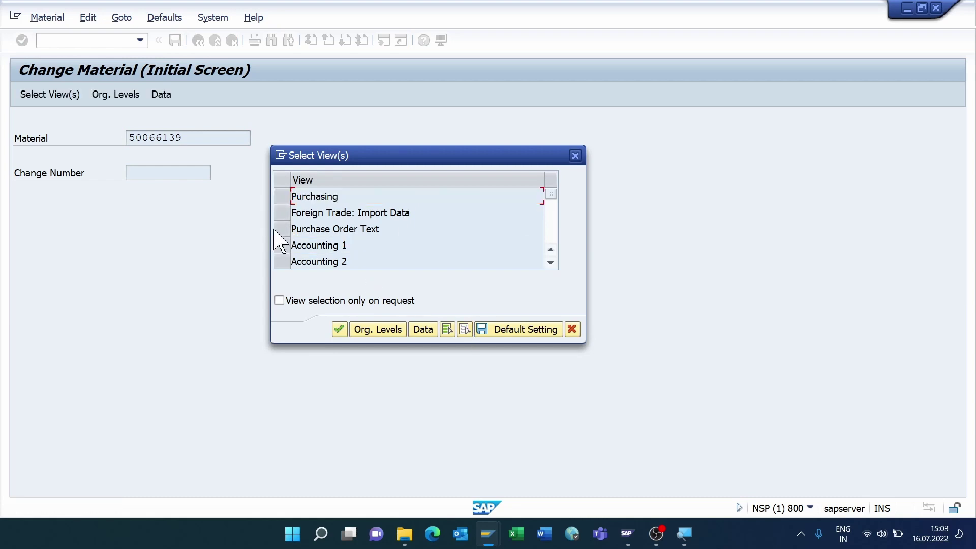
pyautogui.click(283, 230)
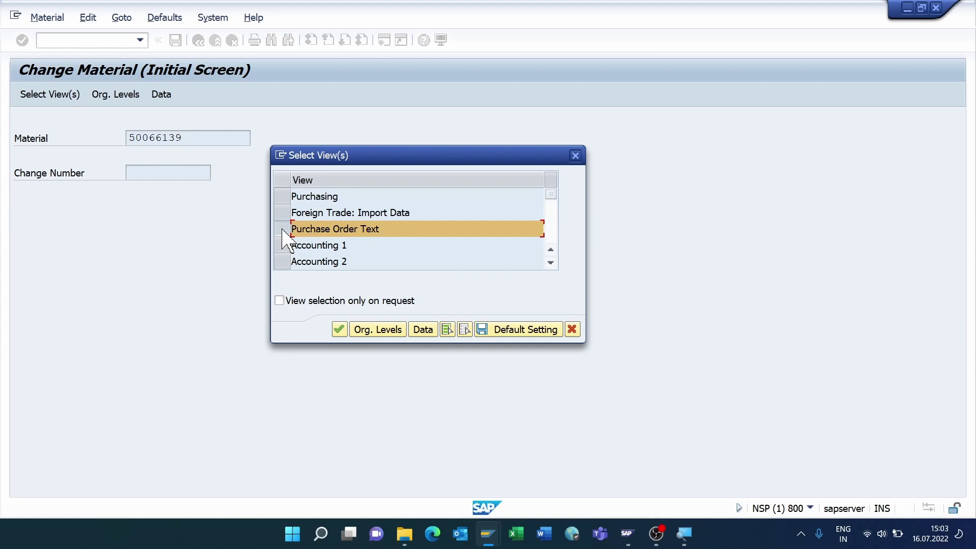
pyautogui.press('Return')
pyautogui.press('Return')
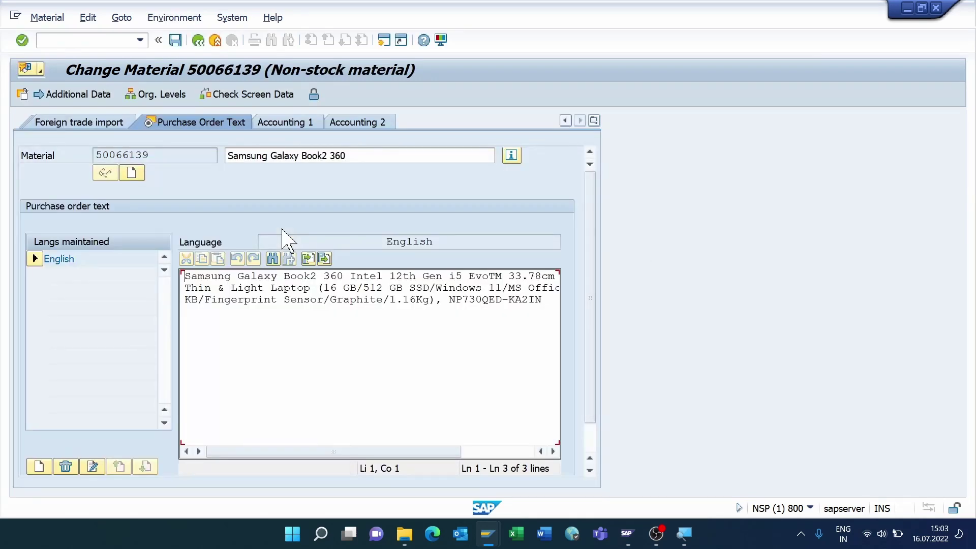